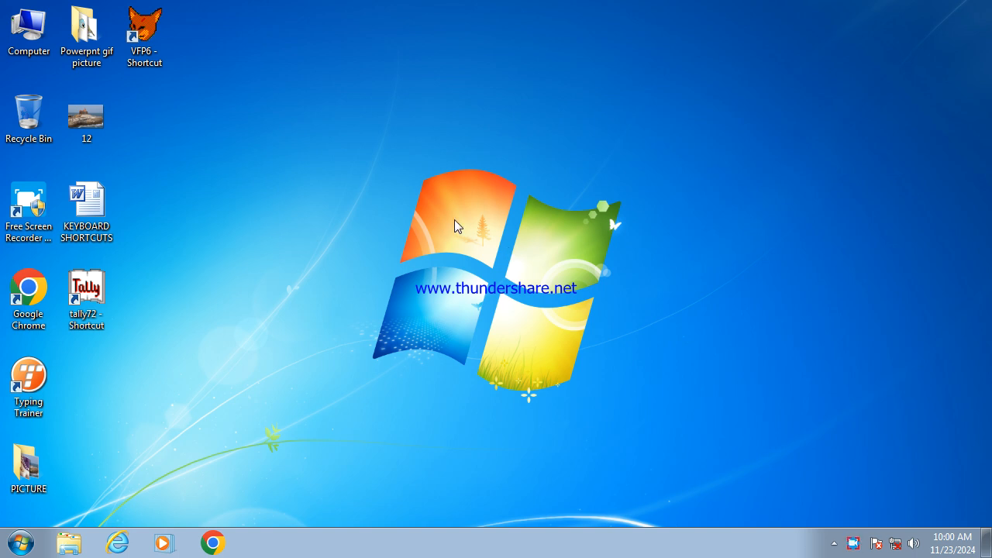
- Start Microsoft Word by running WINWORD and close the Getting Started pane
right_click(334, 208)
left_click(377, 250)
key("super+r")
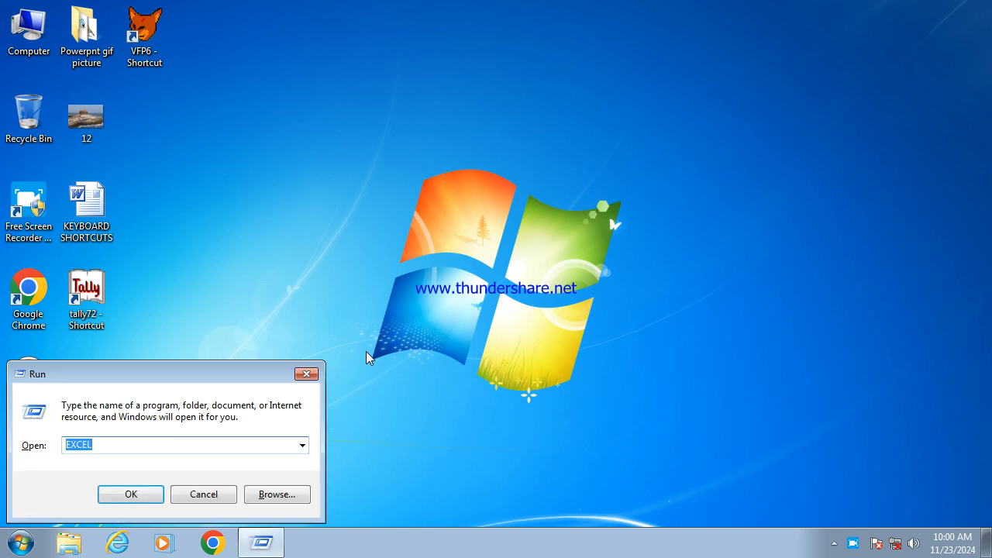
key("Down")
key("Down")
key("Down")
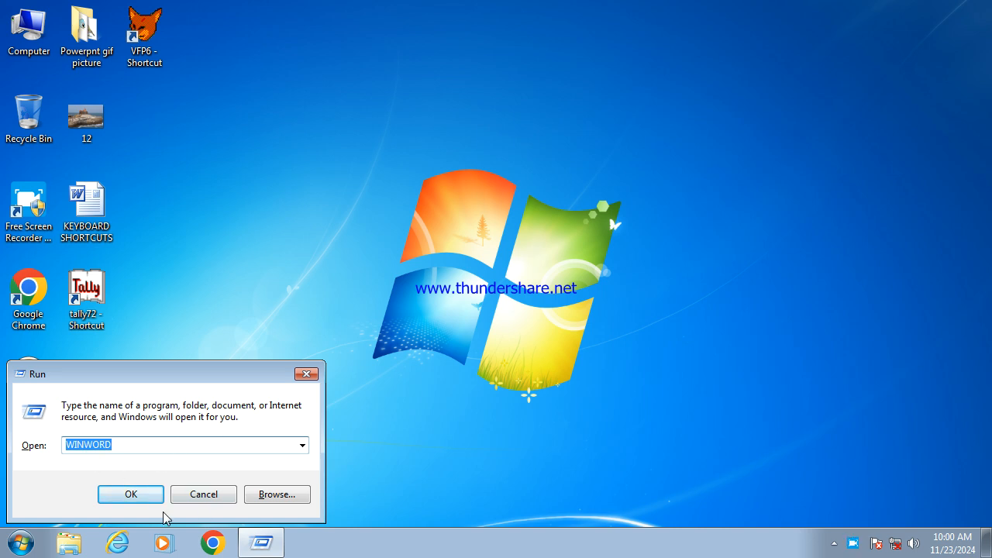
left_click(139, 495)
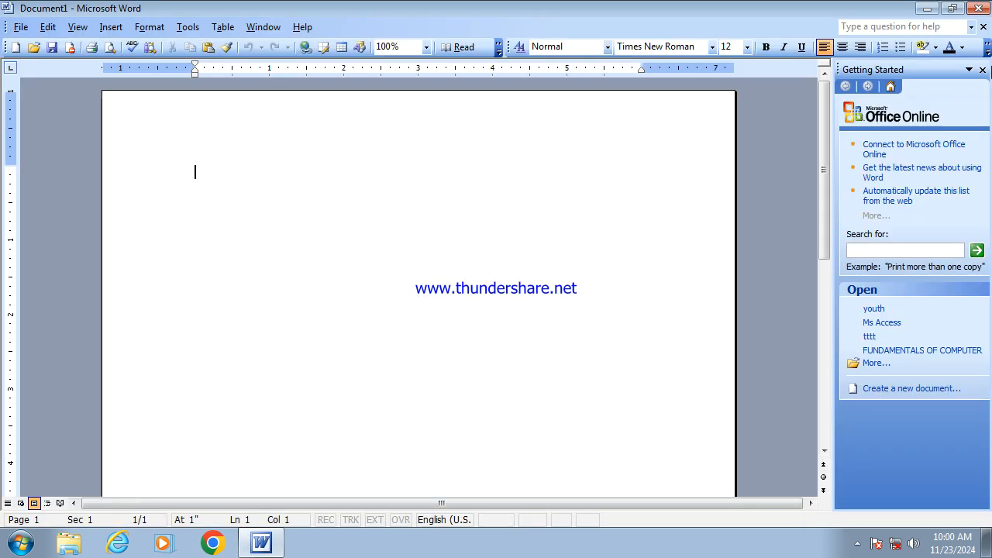
left_click(982, 70)
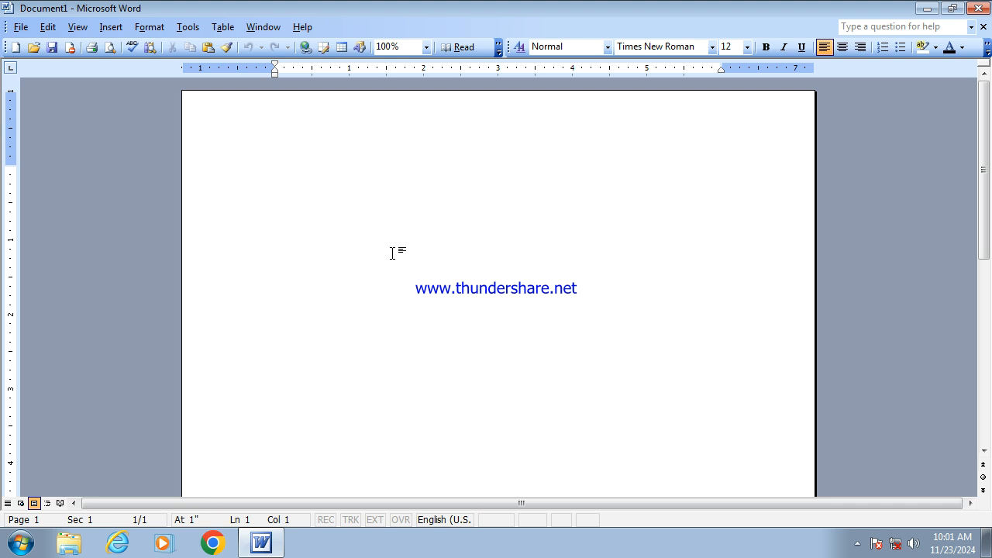
- Enter YOUTH COMPUTER TRAINING CENTRE on the document's second line and select the whole line
key("Return")
type("YOUTH COMPUTER")
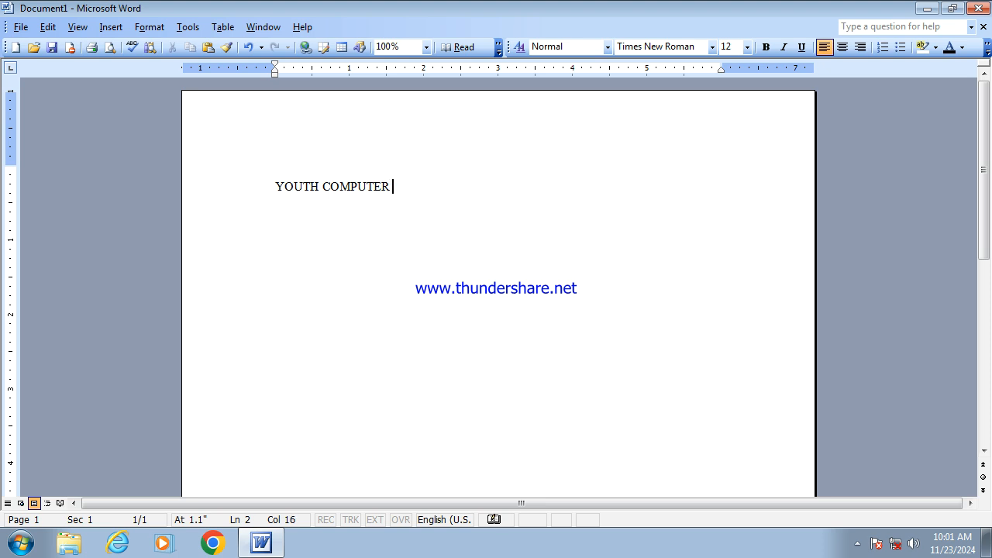
type(" TRAINING CENTRE")
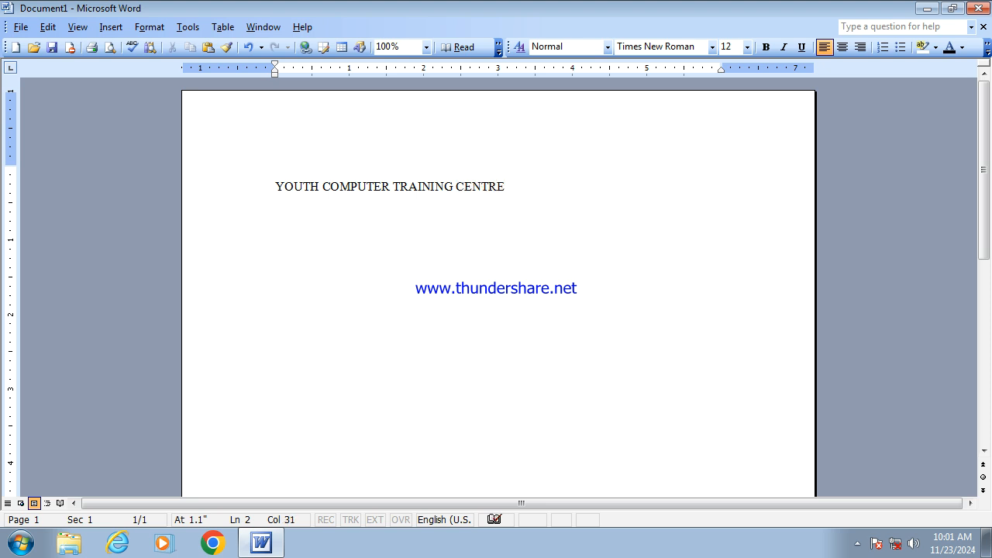
key("shift+Left")
key("shift+Left")
key("shift+Left")
key("shift+Left")
key("shift+Left")
key("shift+Left")
key("shift+Left")
key("shift+Left")
key("shift+Left")
key("shift+Left")
key("shift+Left")
key("shift+Left")
key("shift+Left")
key("shift+Left")
key("shift+Left")
key("shift+Left")
key("shift+Left")
key("shift+Left")
key("shift+Left")
key("shift+Left")
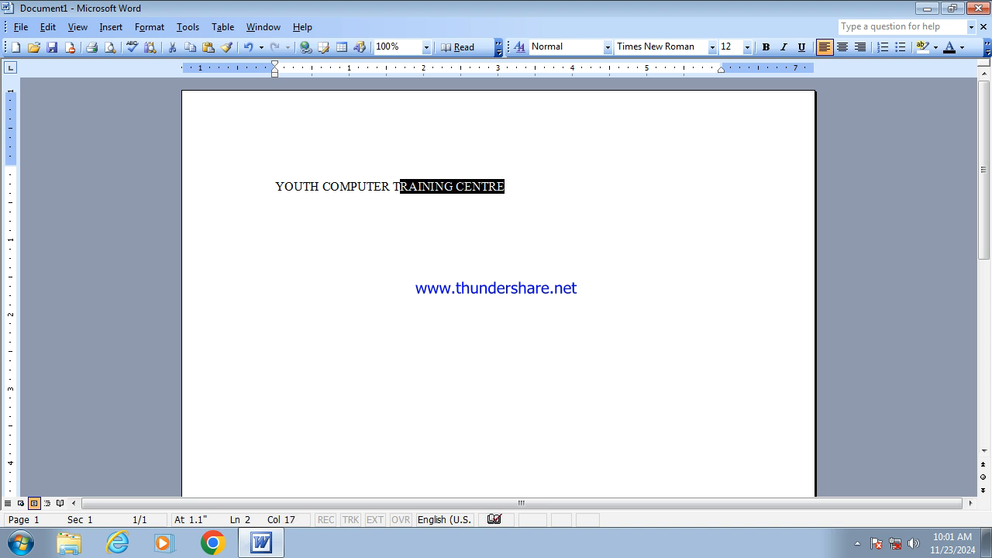
key("shift+Left")
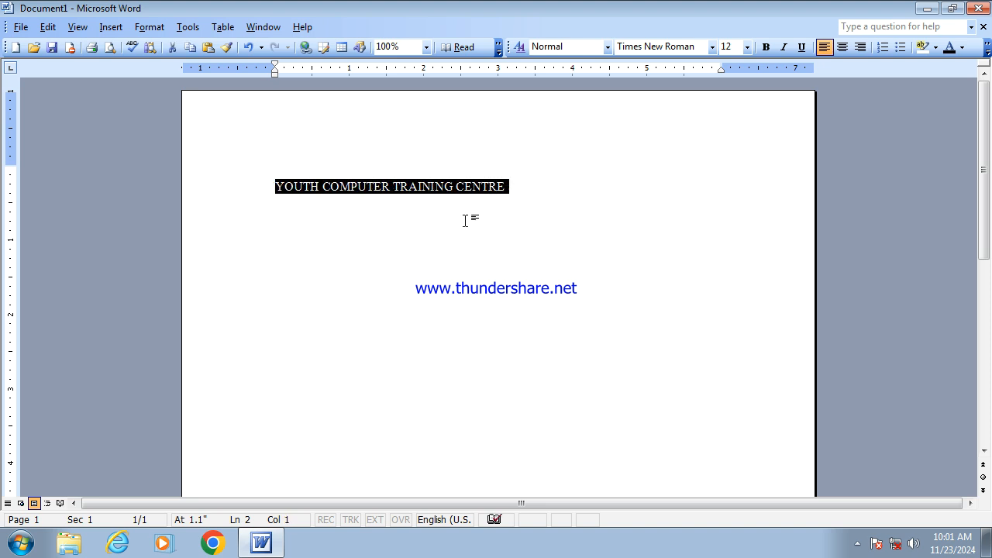
- Open the Windows On-Screen Keyboard and place it below the heading so the text stays uncovered
left_click(31, 545)
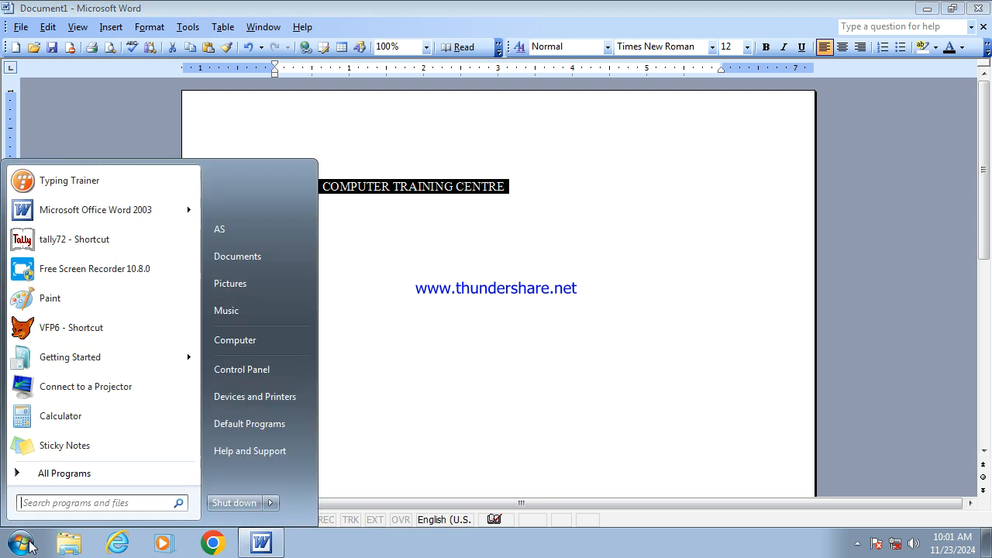
left_click(86, 476)
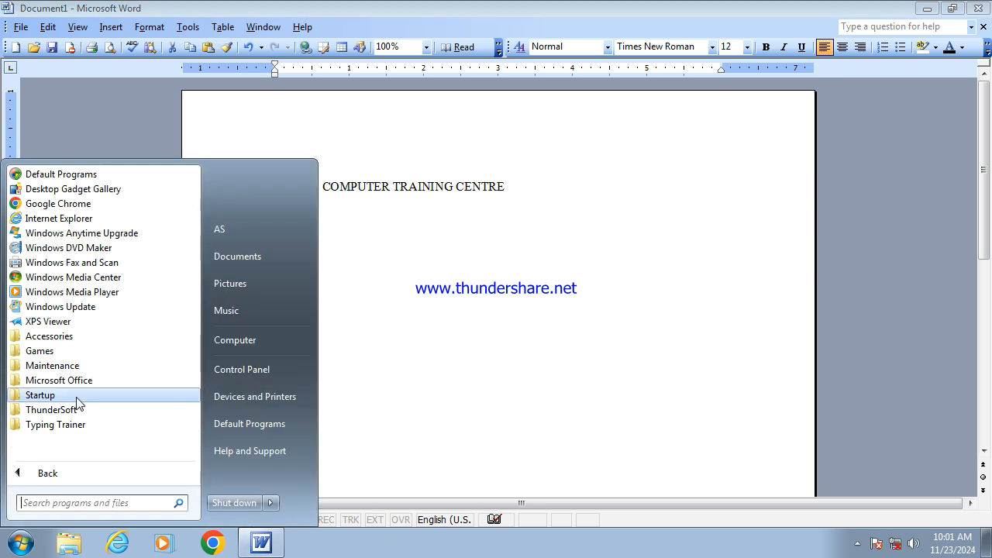
left_click(72, 335)
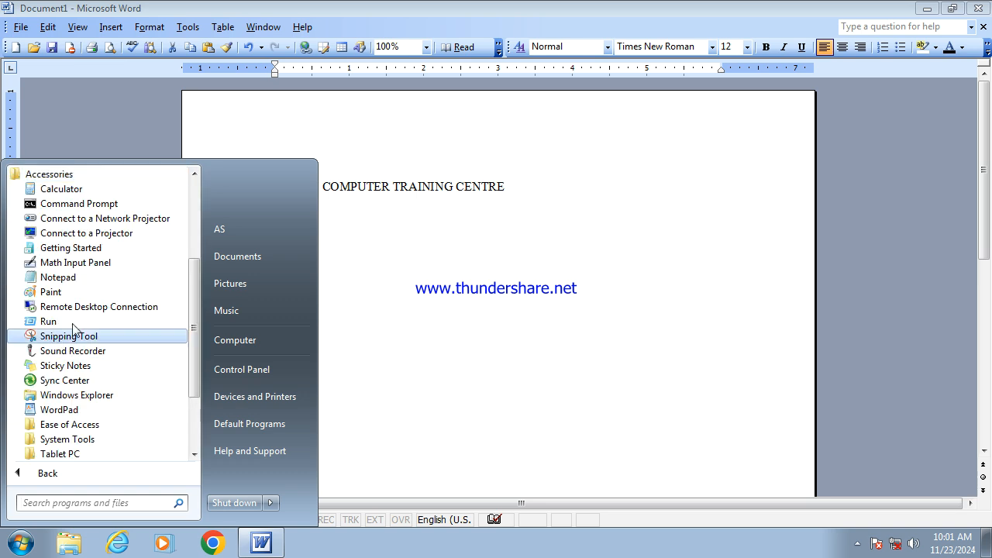
left_click(85, 424)
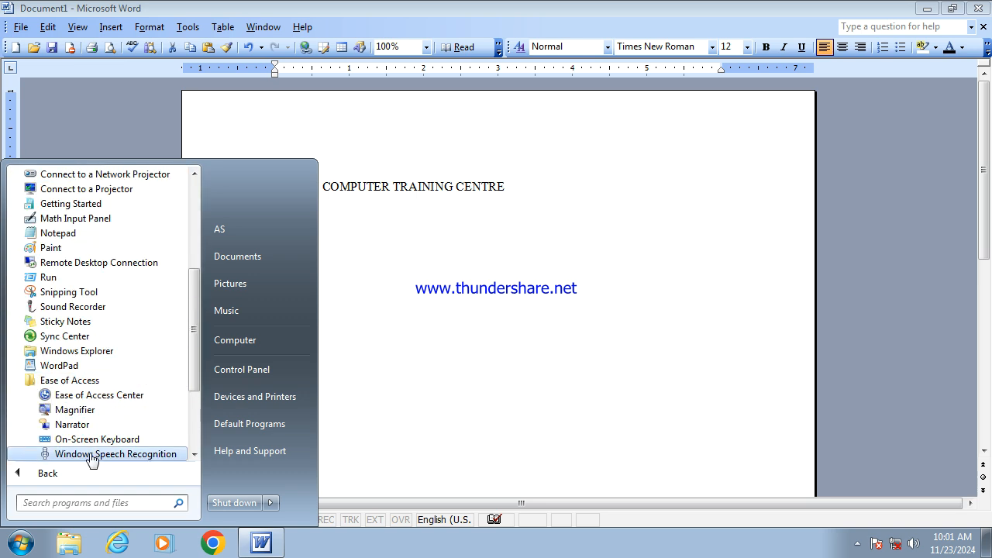
left_click(96, 439)
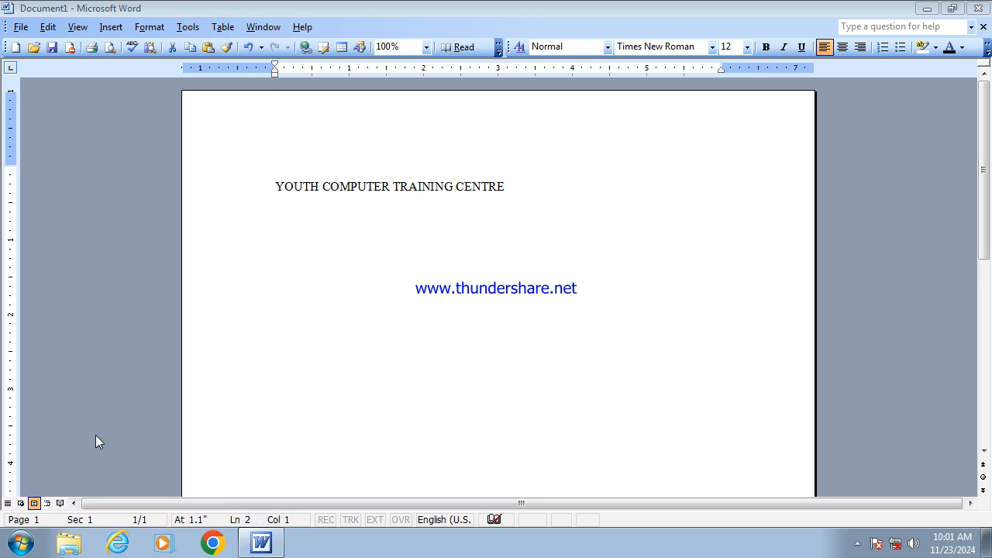
left_click_drag(667, 260, 550, 267)
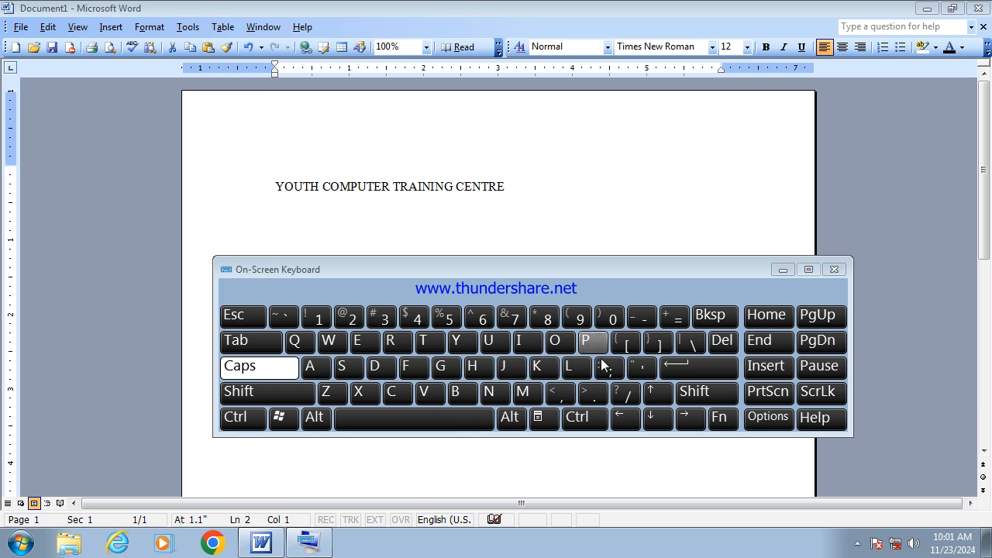
left_click_drag(637, 274, 651, 334)
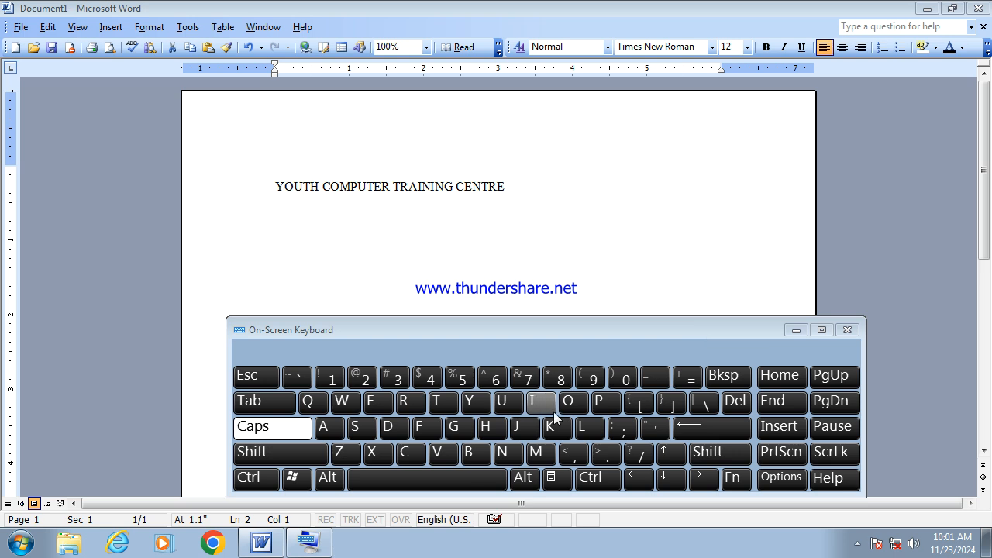
- Select the heading, increase its font size by one point to 13, and undo its accidental replacement by a bracket
triple_click(505, 187)
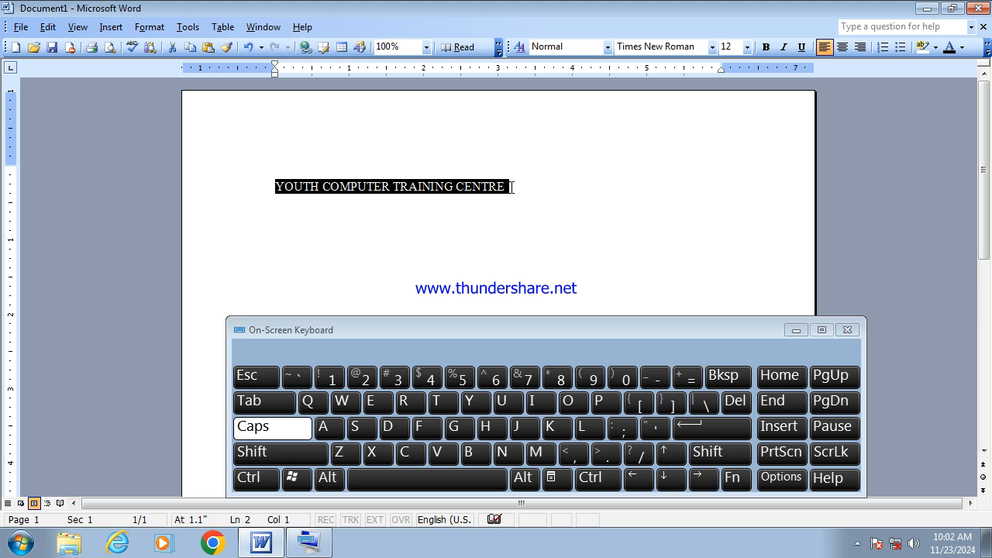
left_click(256, 484)
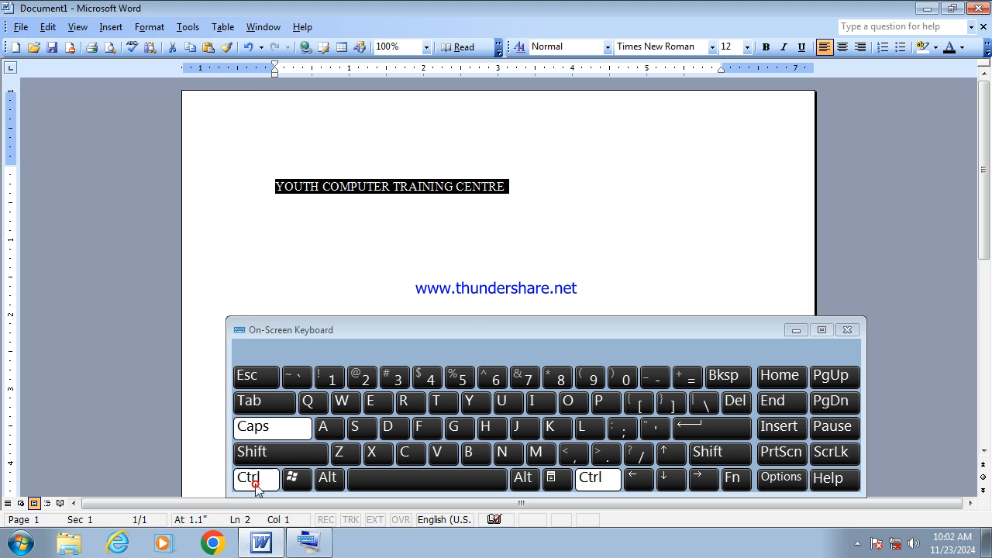
left_click(671, 404)
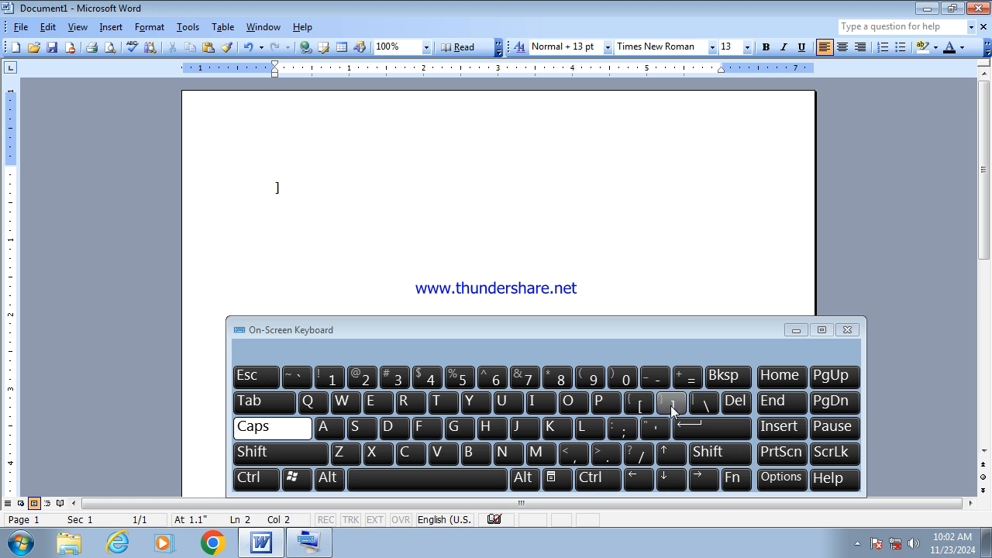
key("BackSpace")
key("ctrl+z")
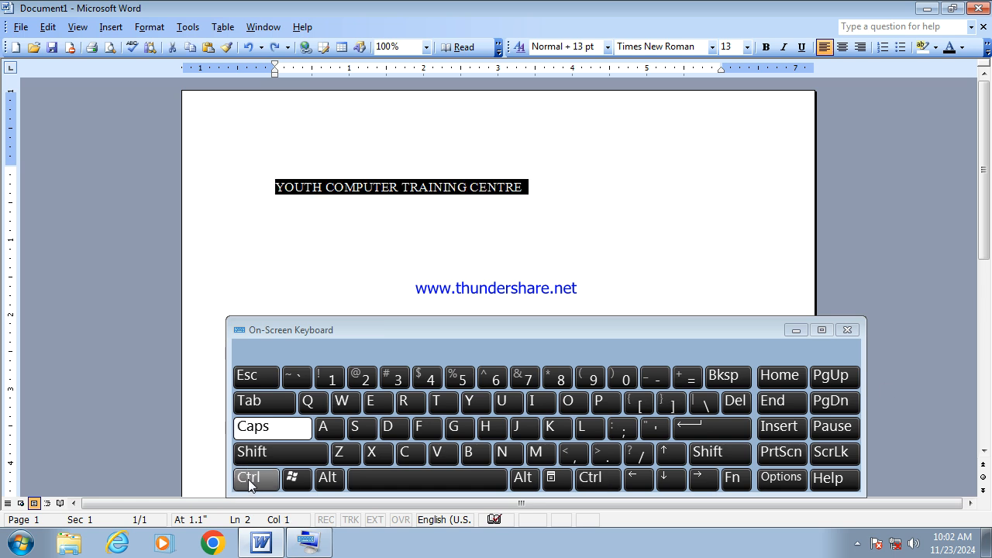
- Increase the selected heading's font size point by point to 18 and make it bold
left_click(249, 480)
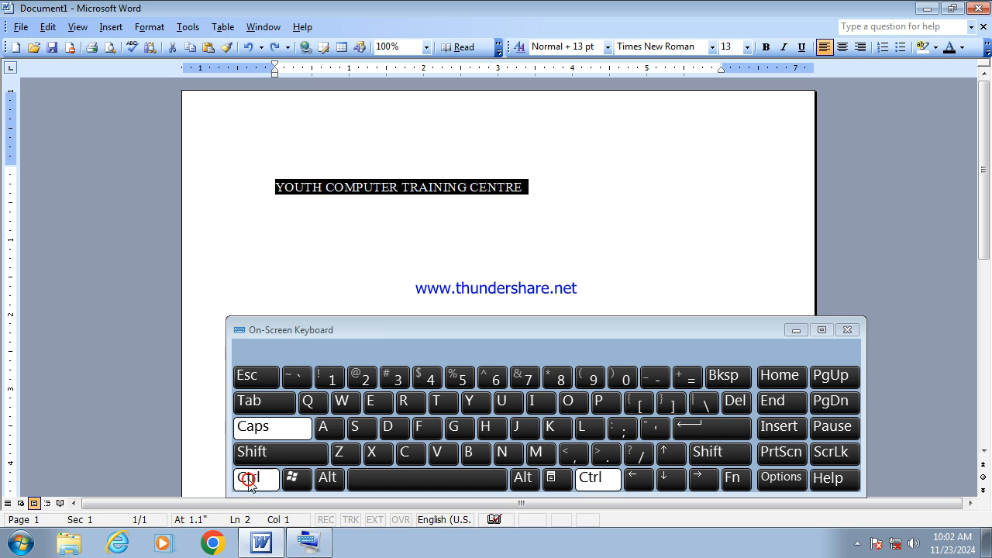
left_click(672, 405)
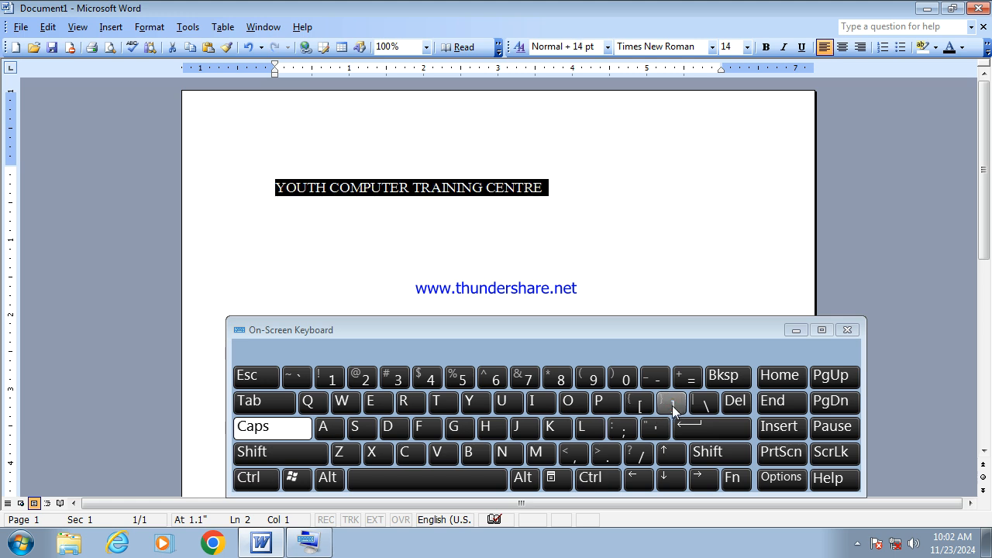
key("ctrl")
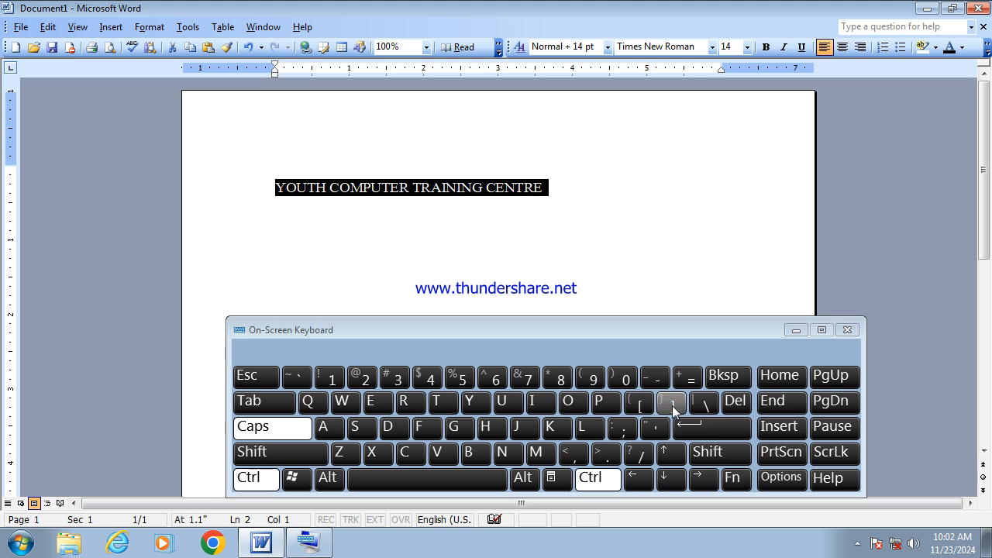
left_click(672, 405)
left_click(673, 405)
left_click(672, 405)
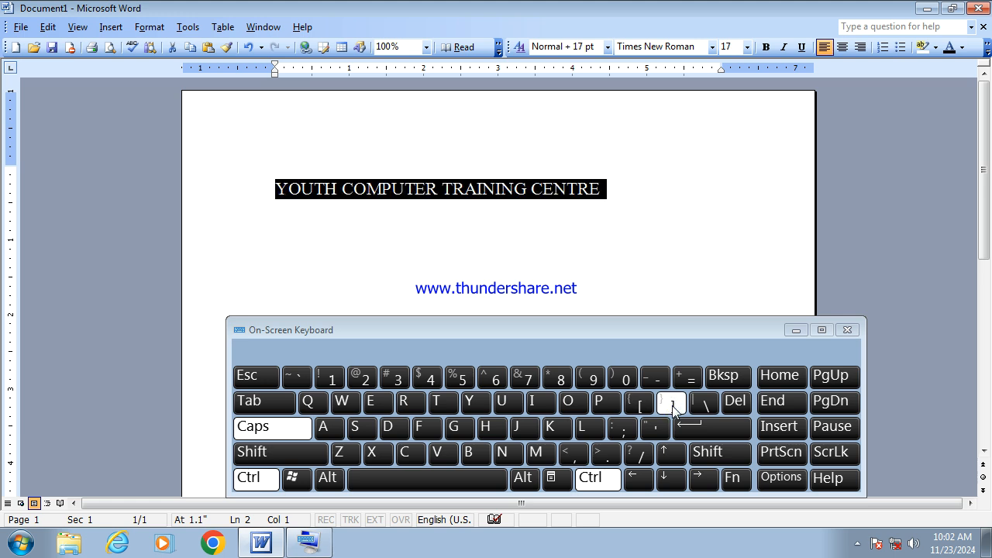
left_click(672, 405)
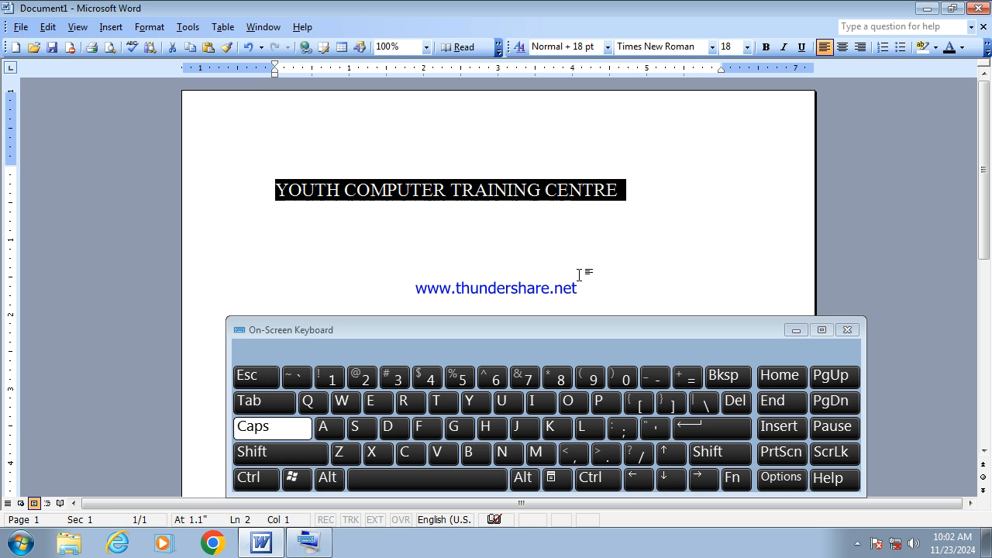
left_click(253, 480)
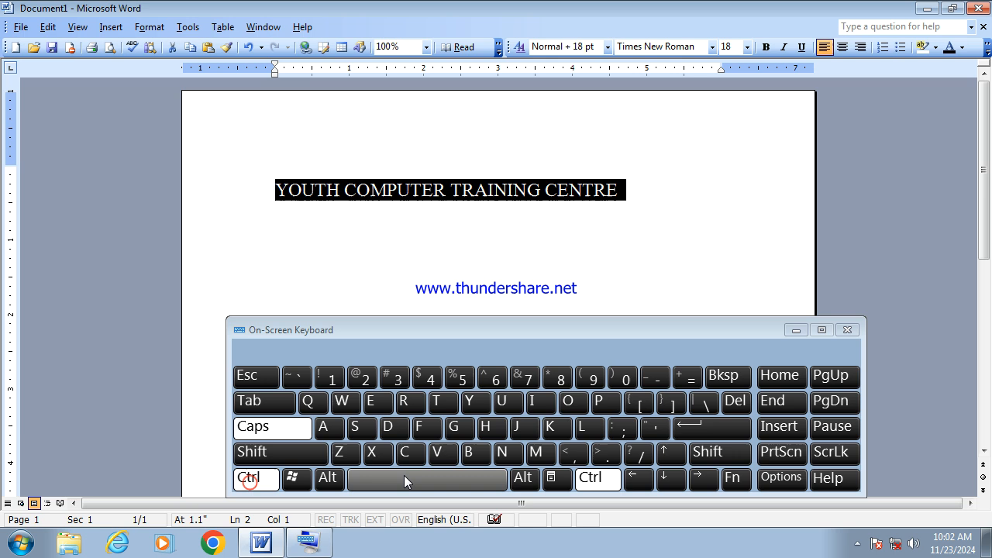
left_click(469, 453)
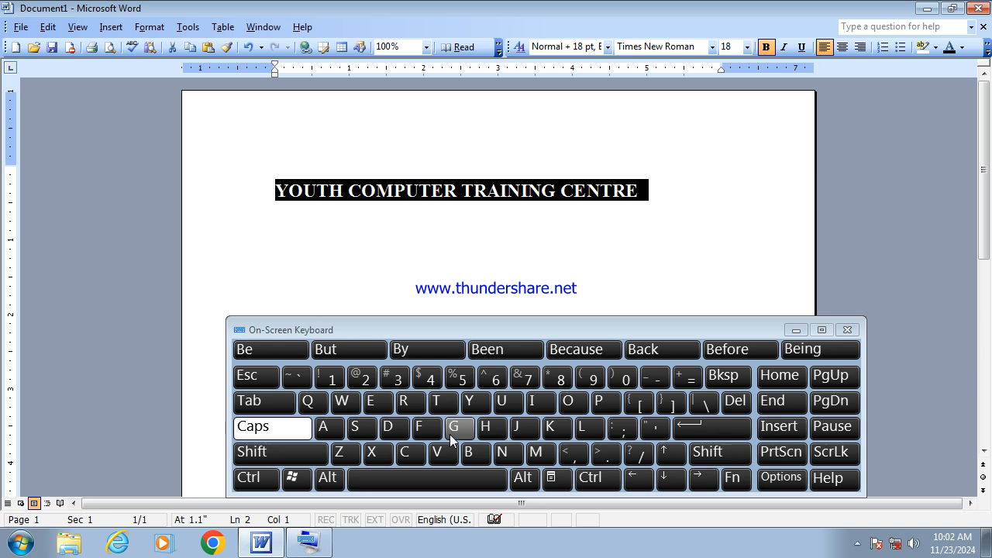
- Decrease the heading's font size point by point to 14, and increase it back to 18
left_click(256, 478)
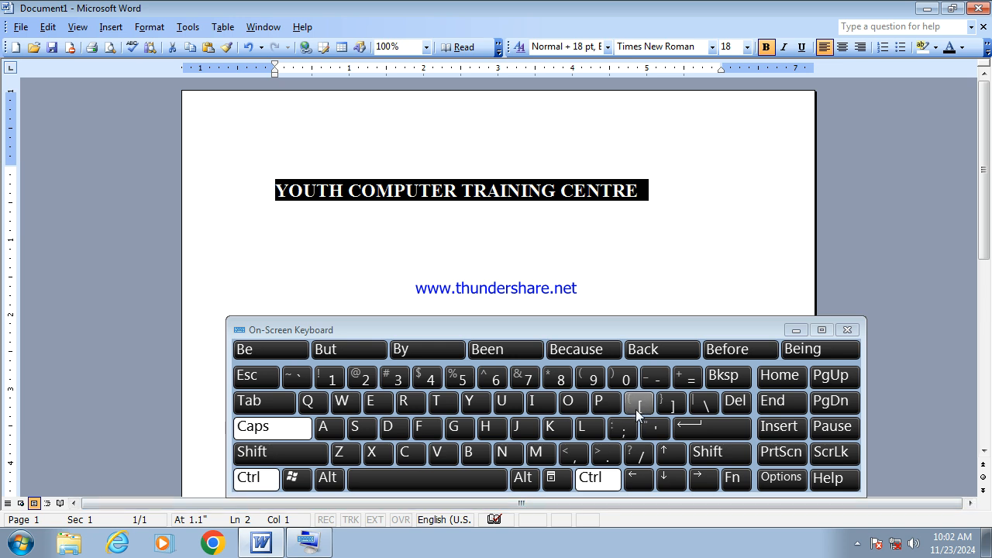
left_click(639, 409)
left_click(638, 408)
left_click(638, 408)
left_click(638, 409)
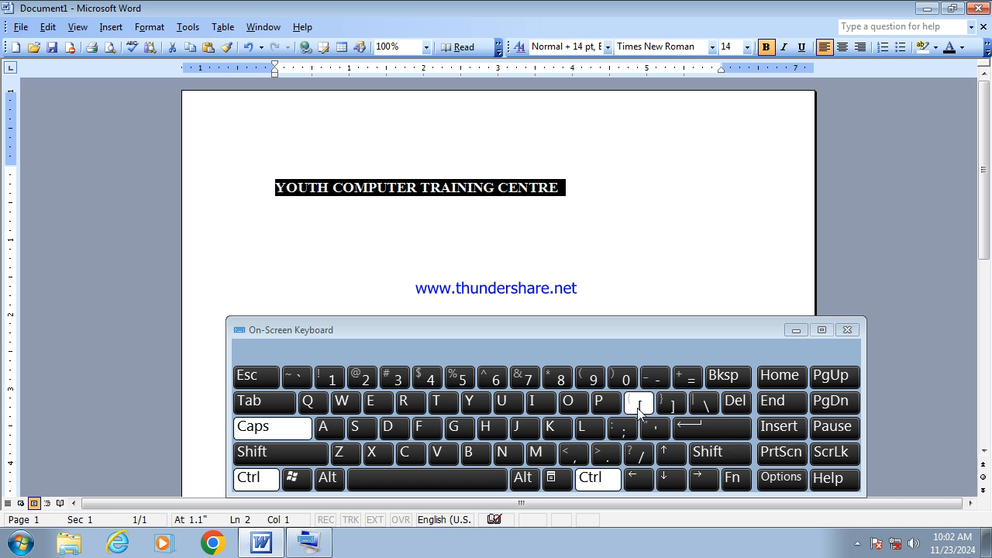
left_click(672, 405)
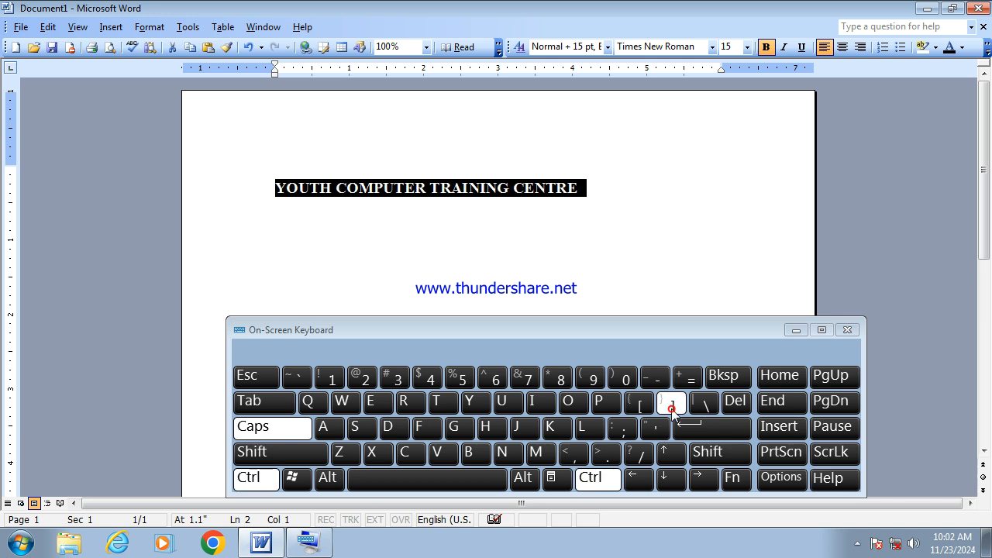
left_click(673, 404)
left_click(672, 405)
left_click(672, 404)
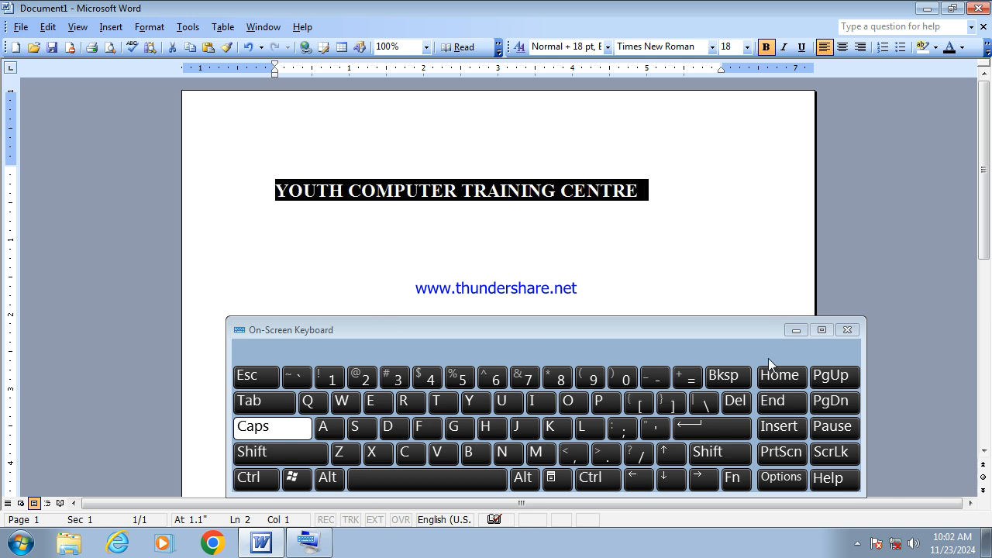
- Open the Insert Hyperlink dialog for the selected heading, and move it below the heading with the On-Screen Keyboard out of the way
left_click(796, 331)
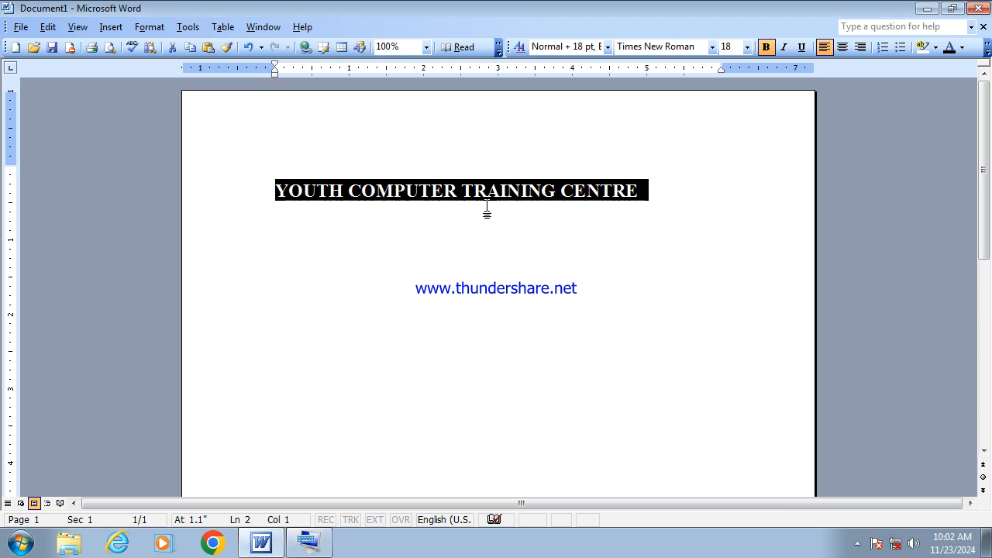
left_click(484, 248)
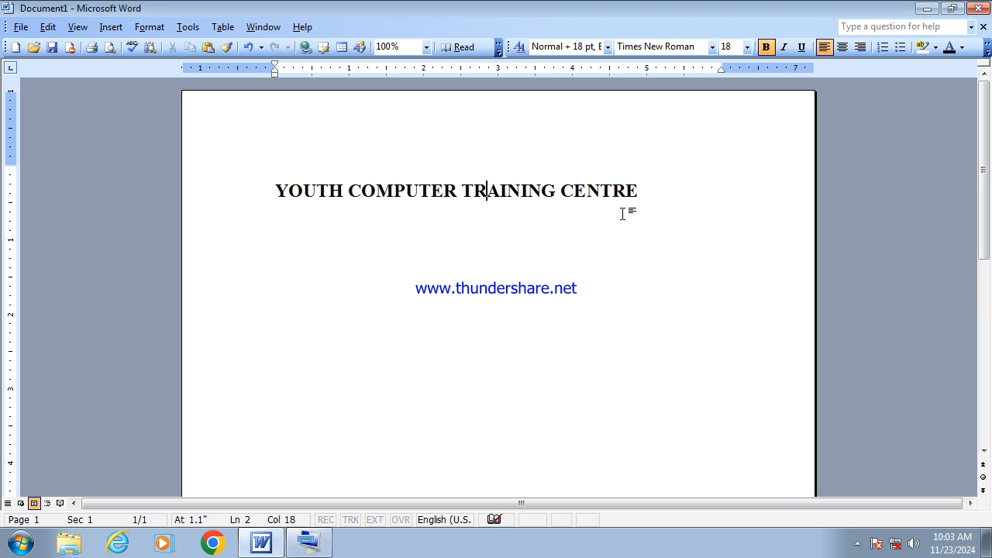
left_click_drag(643, 190, 328, 191)
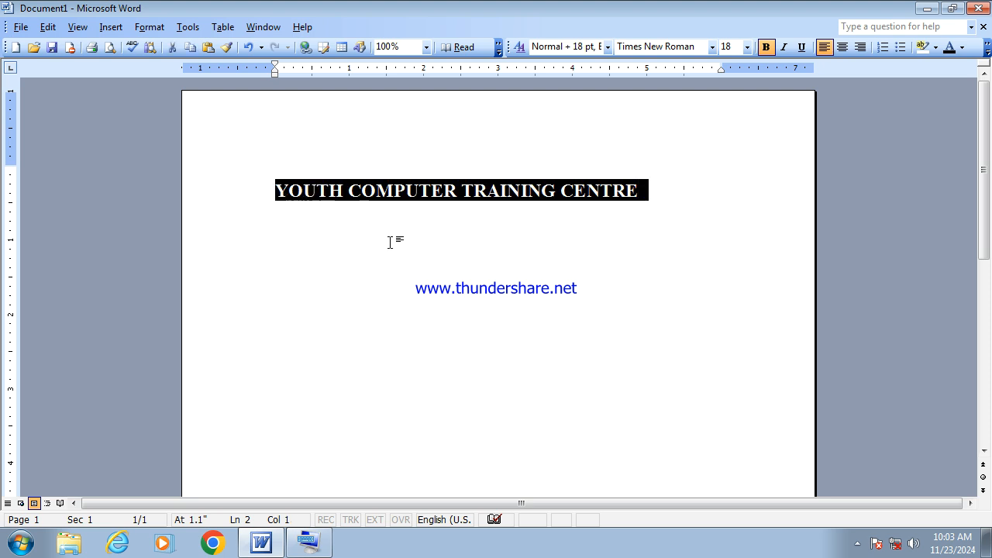
left_click(332, 548)
left_click(268, 479)
left_click(552, 430)
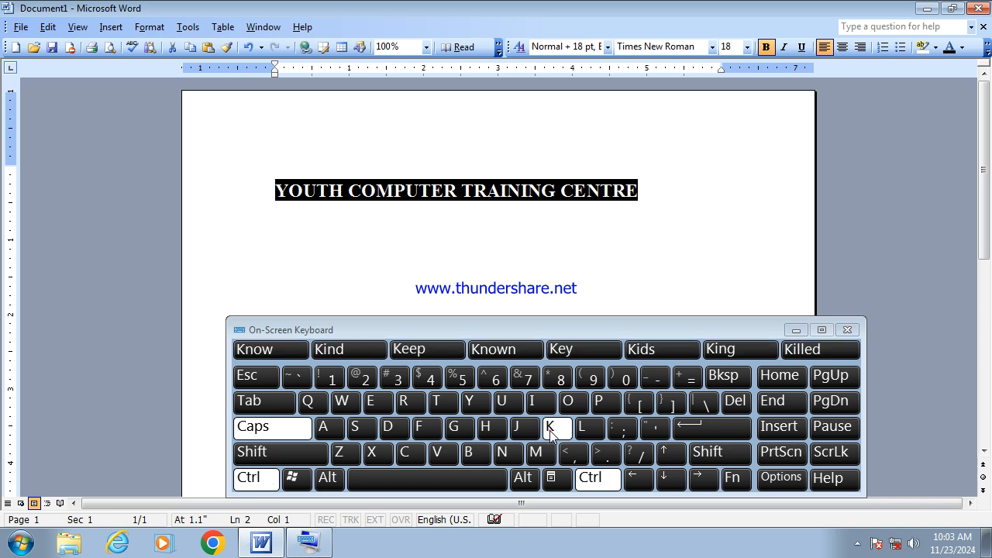
left_click(796, 329)
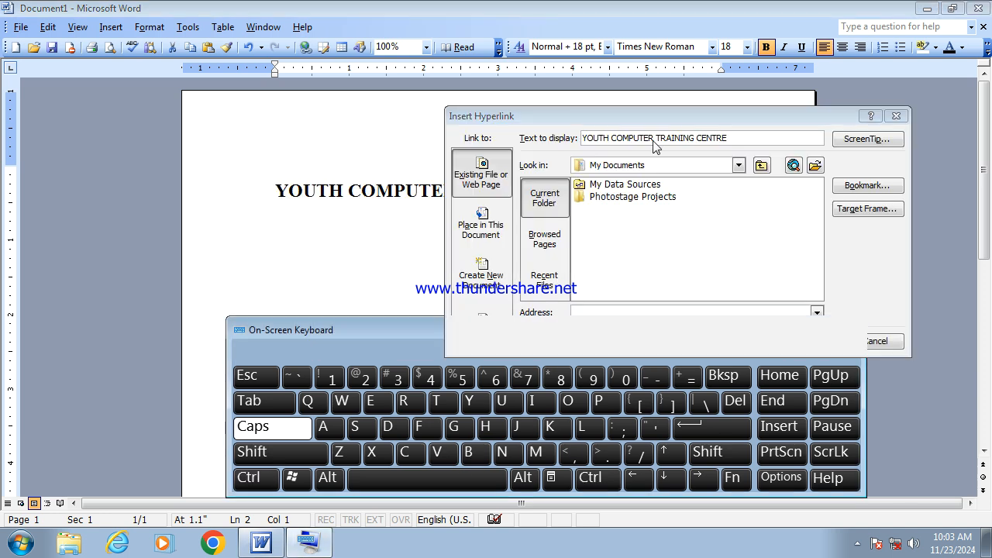
left_click_drag(656, 118, 567, 259)
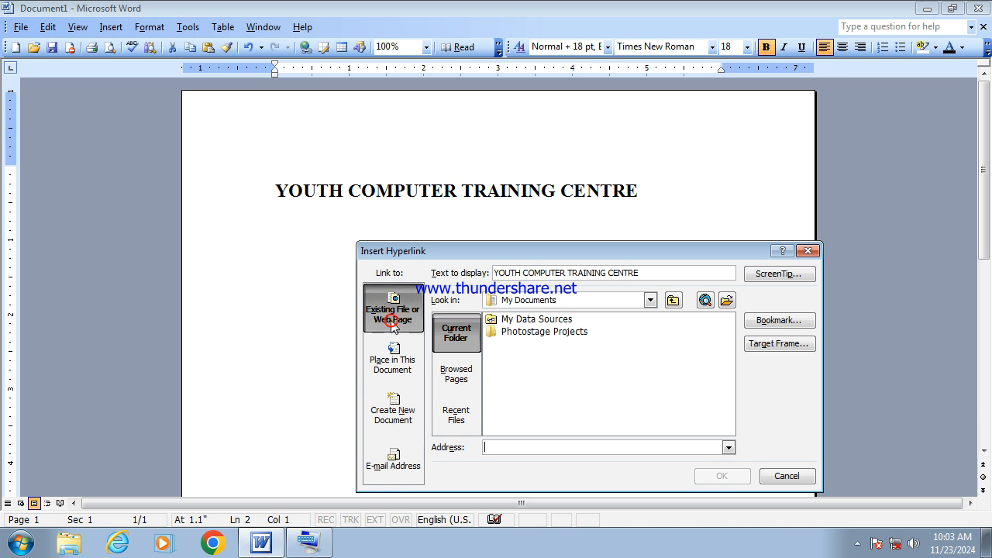
- Link the heading to the existing "Powerpnt gif picture" folder on the Desktop
left_click(461, 351)
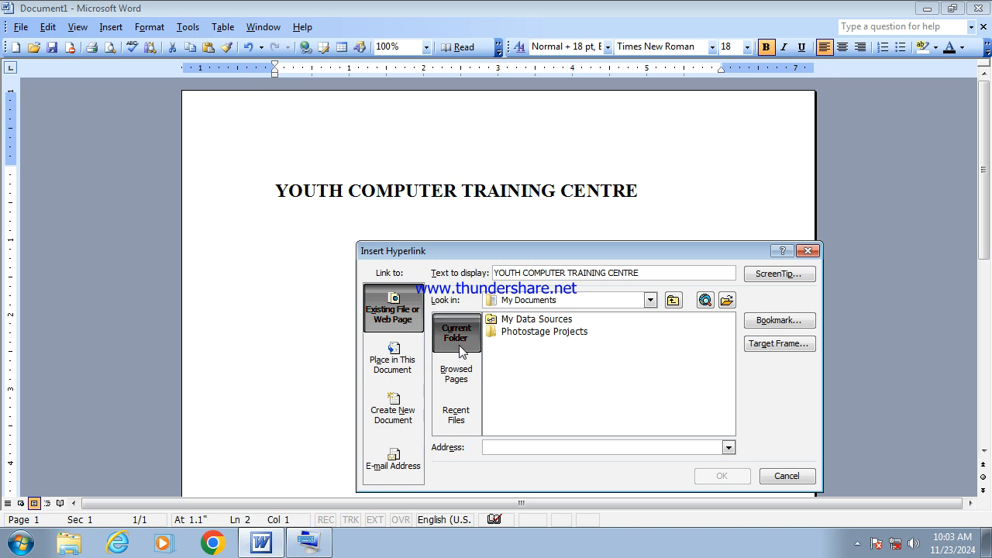
left_click(650, 301)
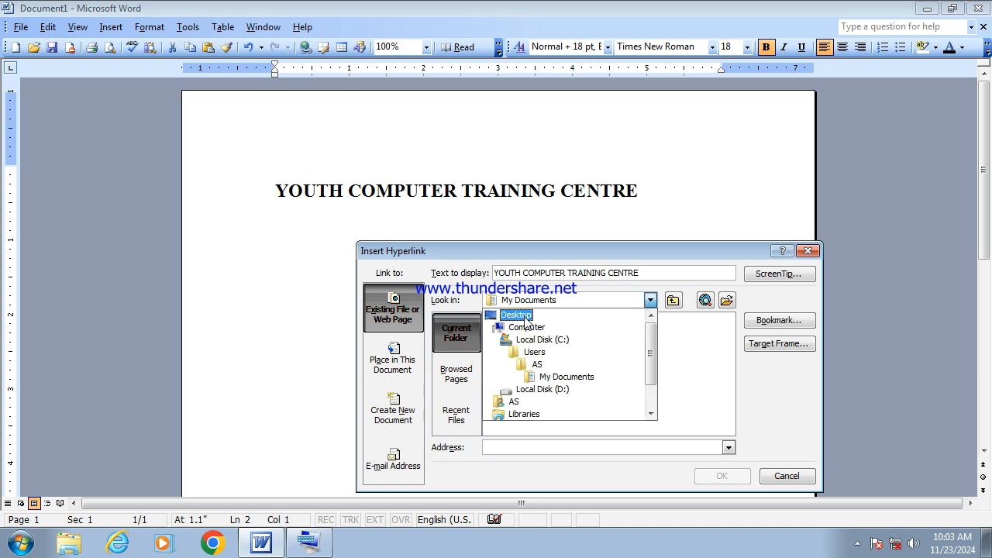
left_click(520, 318)
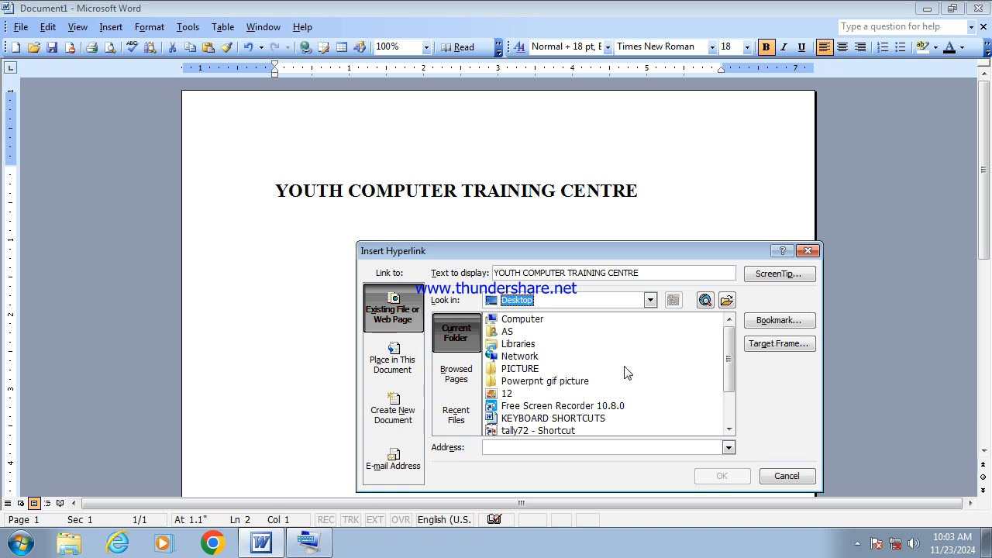
mouse_move(726, 354)
left_mouse_down()
mouse_move(729, 394)
mouse_move(732, 368)
left_mouse_up()
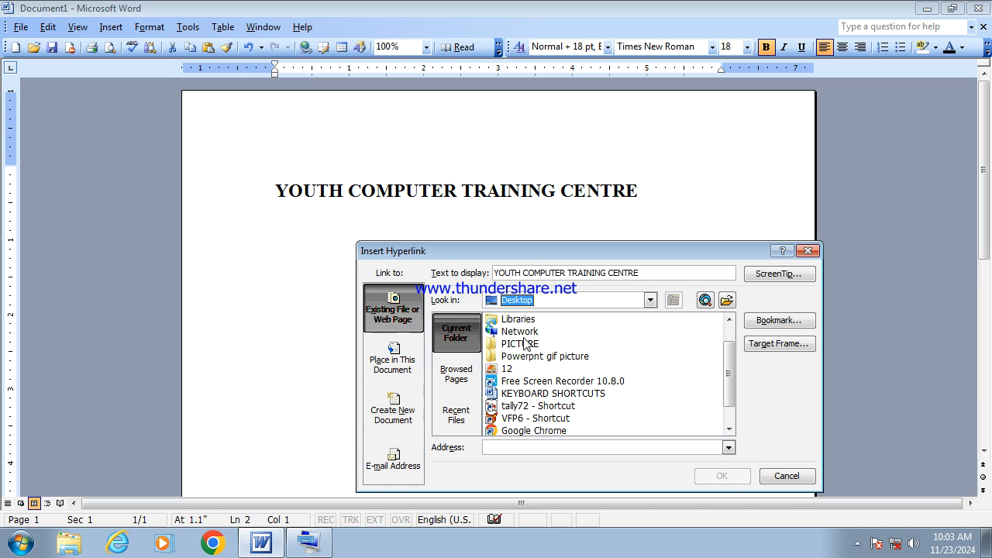
mouse_move(729, 353)
left_mouse_down()
mouse_move(729, 365)
mouse_move(730, 355)
left_mouse_up()
left_click(565, 358)
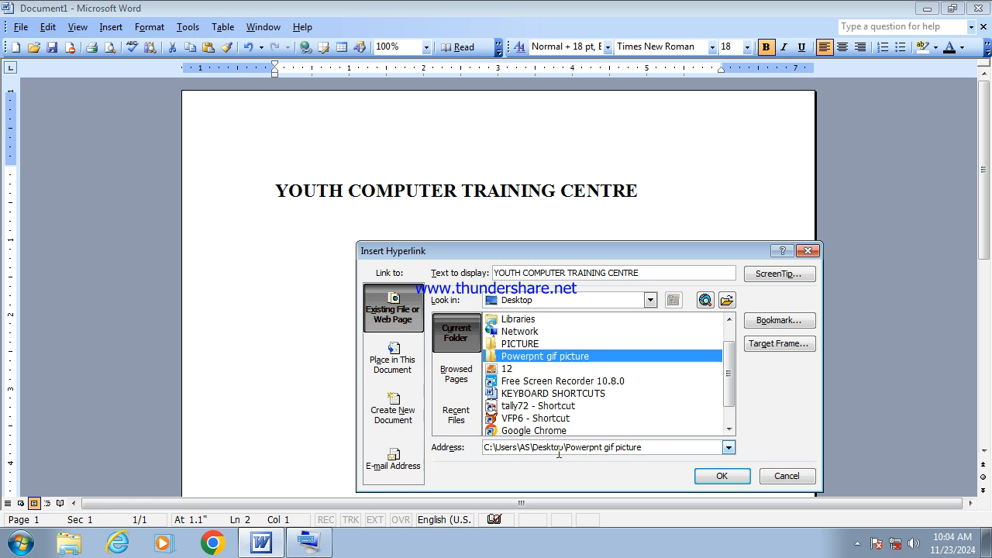
left_click(648, 449)
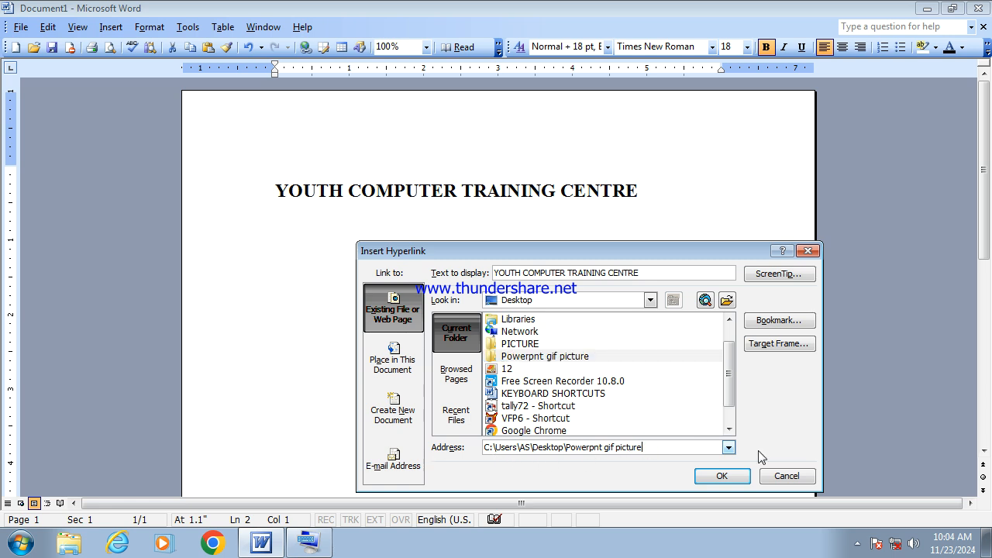
left_click(722, 476)
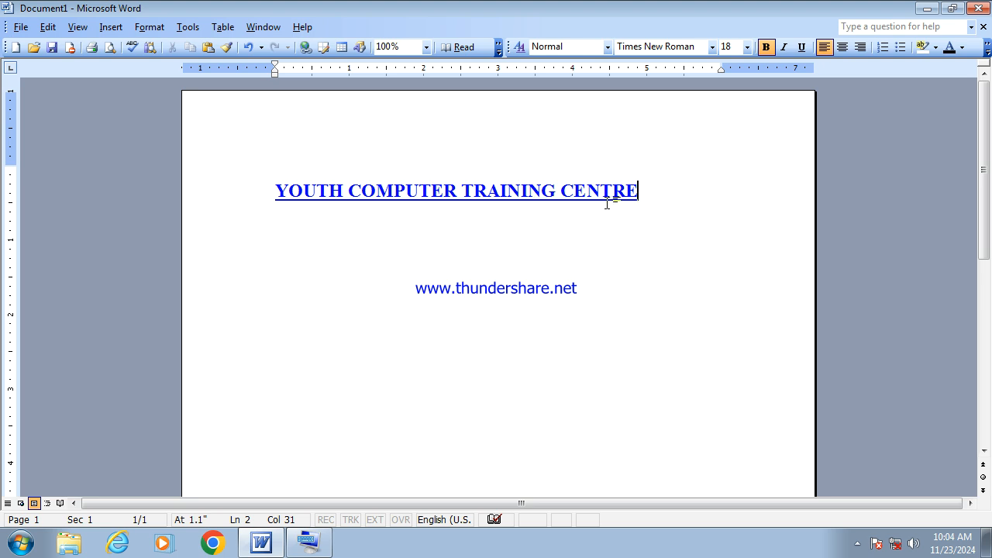
- Follow the heading's hyperlink, allow it to open the linked folder, and close the folder window
mouse_move(442, 196)
left_click(308, 542)
left_click(248, 479)
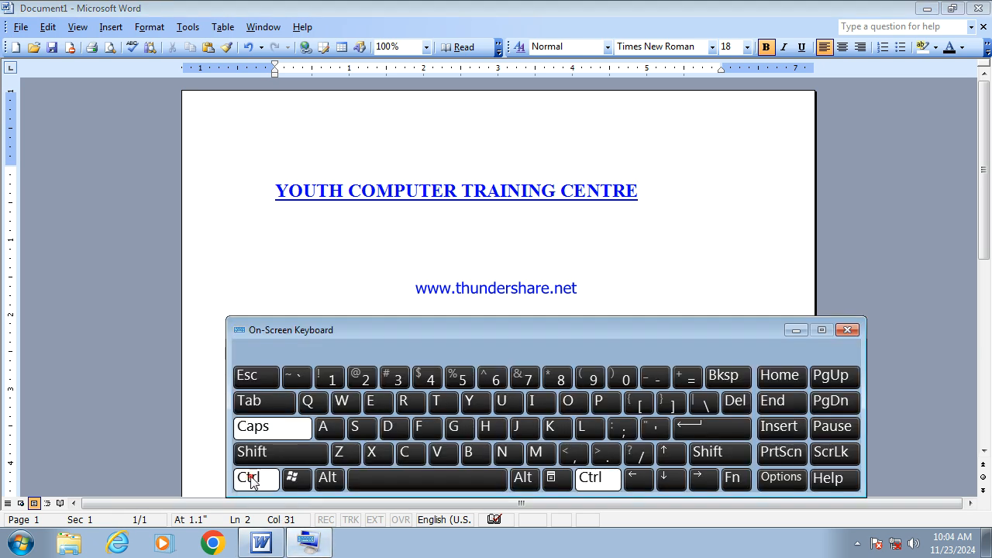
left_click(379, 198, "ctrl")
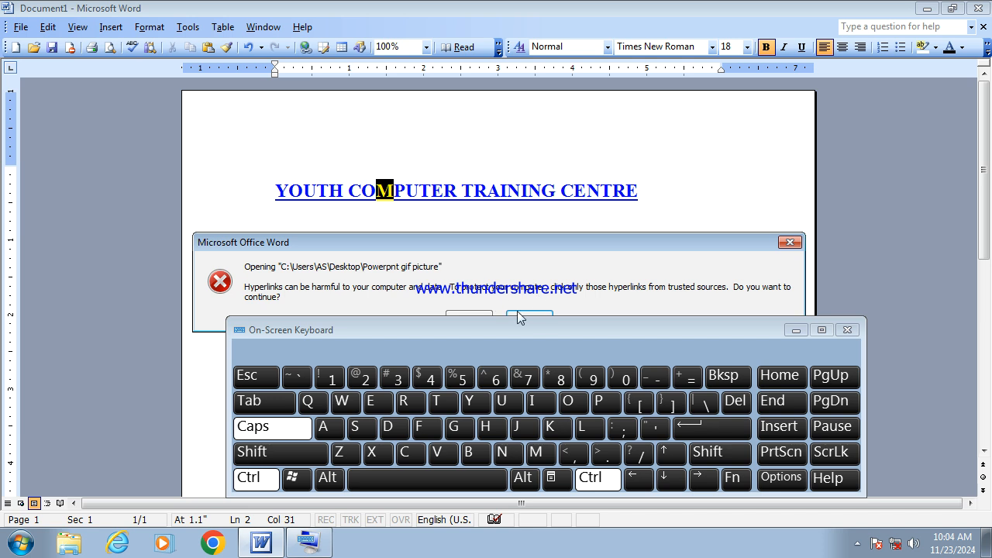
left_click(797, 331)
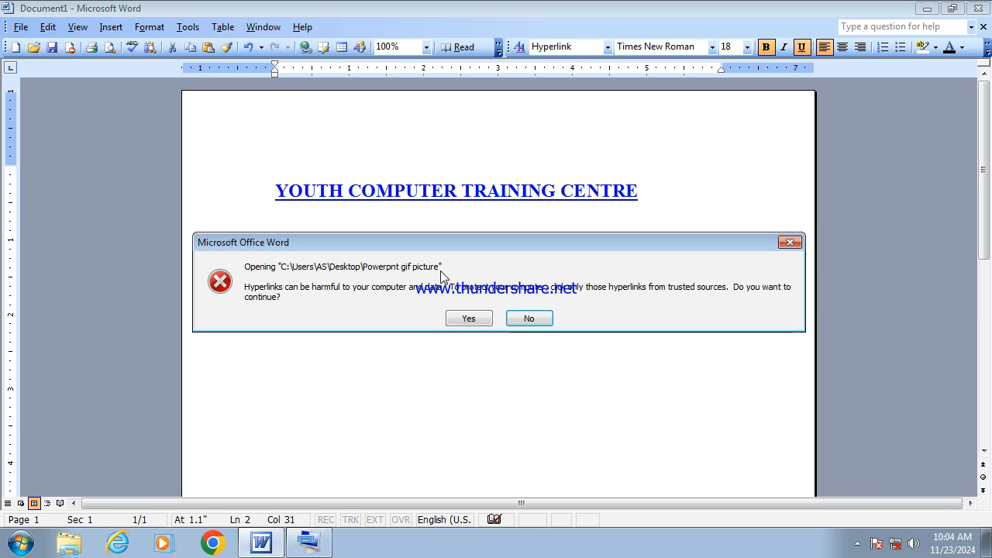
left_click(470, 318)
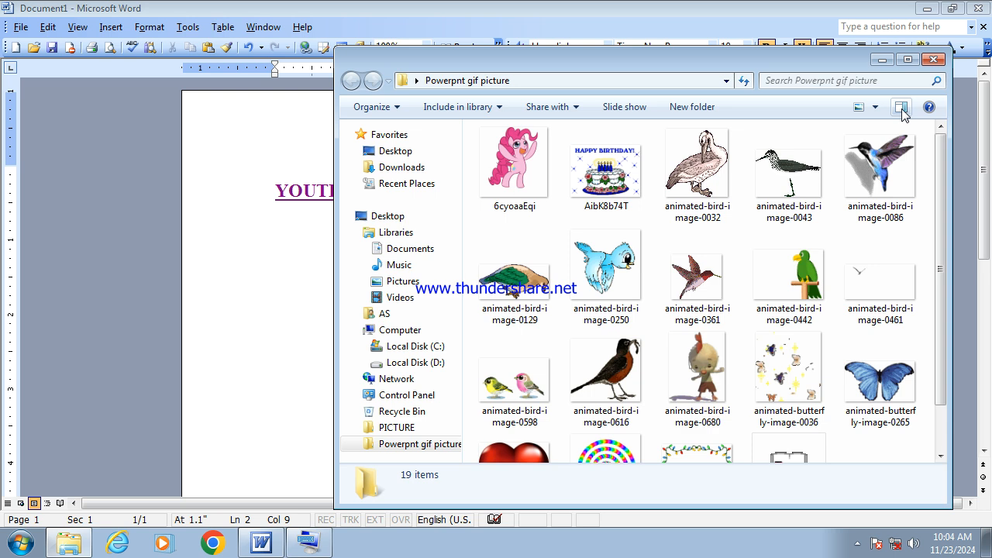
left_click(933, 65)
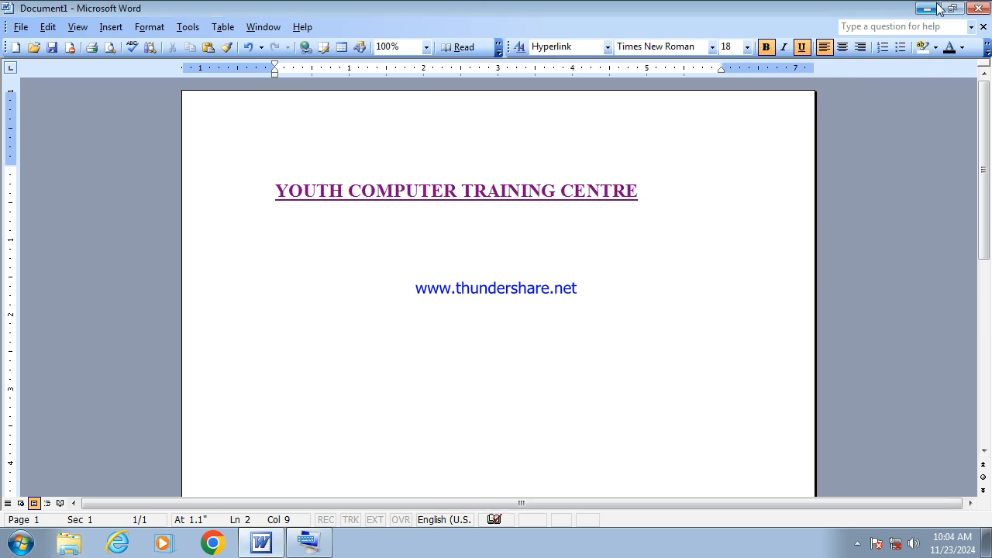
- Switch to the Windows desktop, create a Microsoft Excel worksheet named YOUTH, and place it beside the icon named 12
left_click(927, 9)
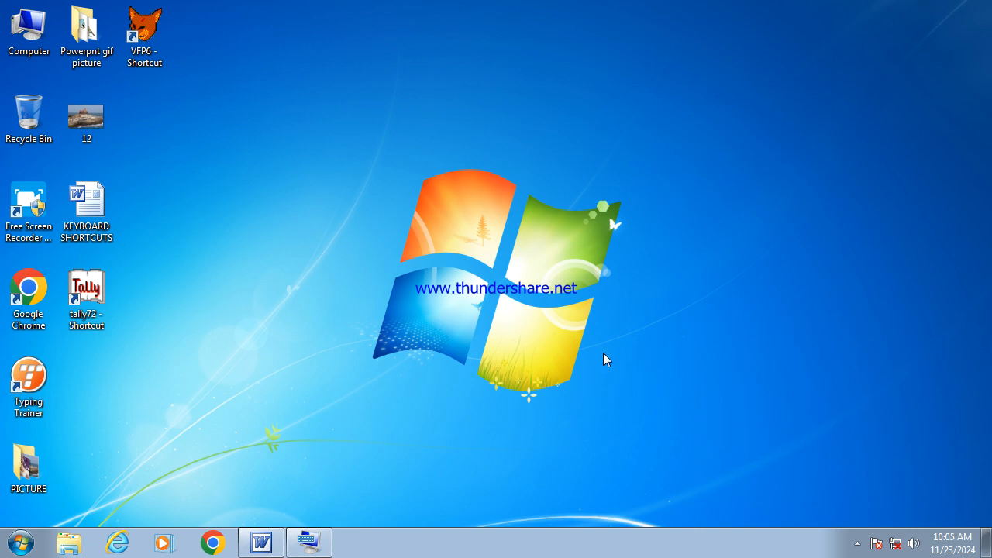
right_click(401, 180)
mouse_move(445, 307)
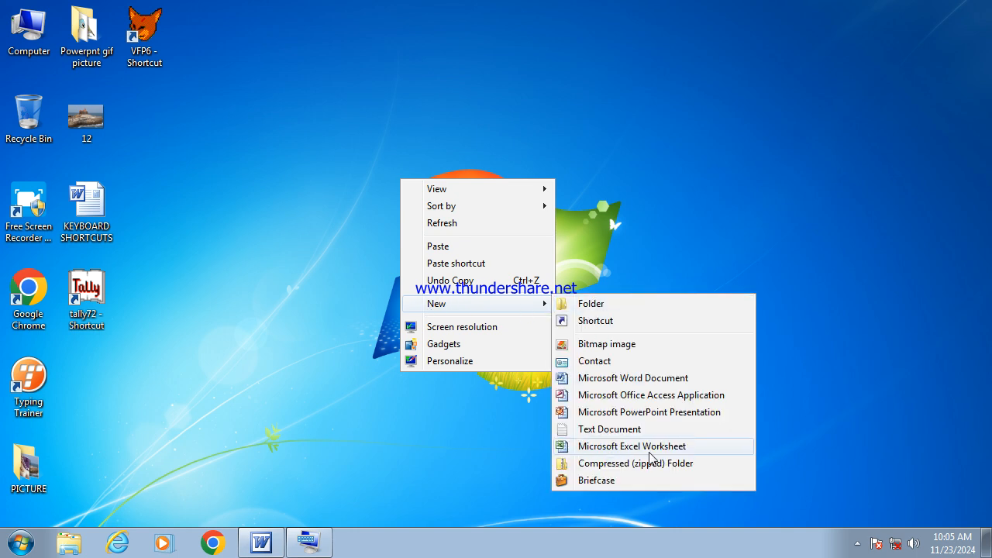
left_click(678, 449)
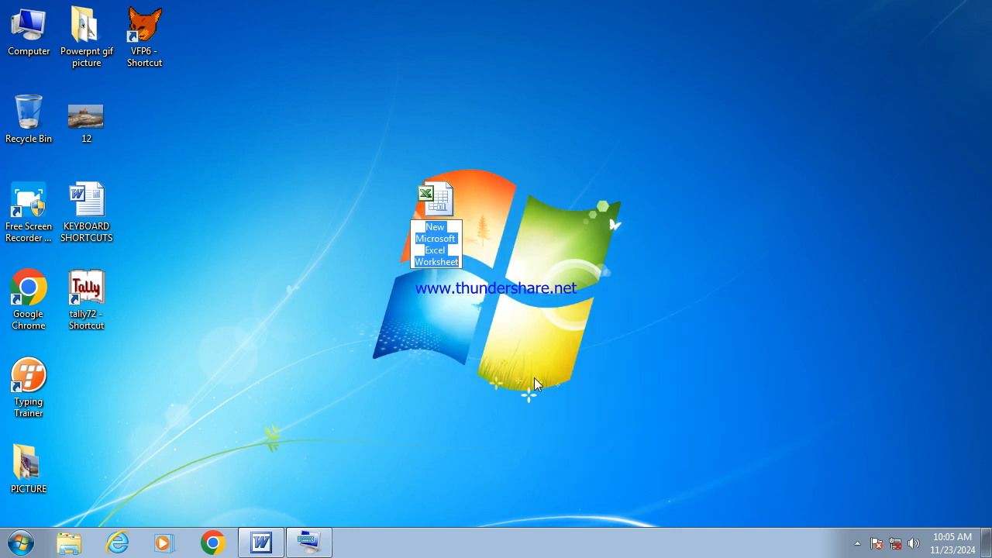
type("YOUTH")
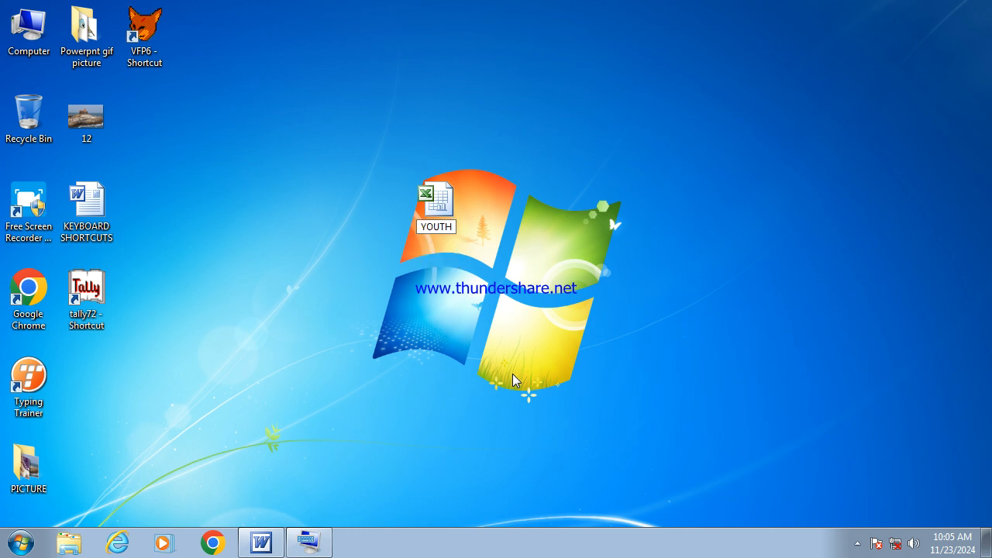
left_click(514, 380)
left_click_drag(254, 202, 159, 121)
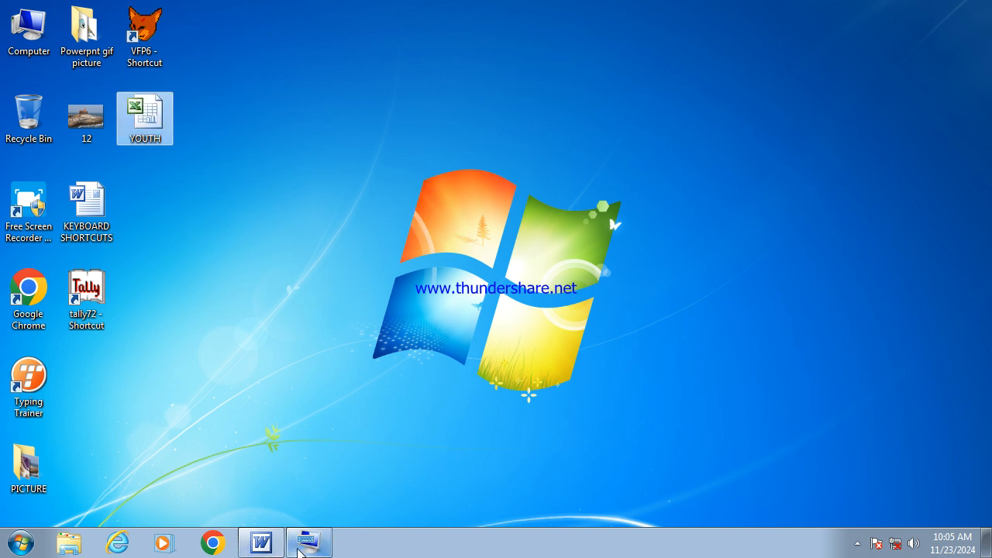
- Switch back to the Word document and remove the hyperlink from the whole heading
left_click(264, 545)
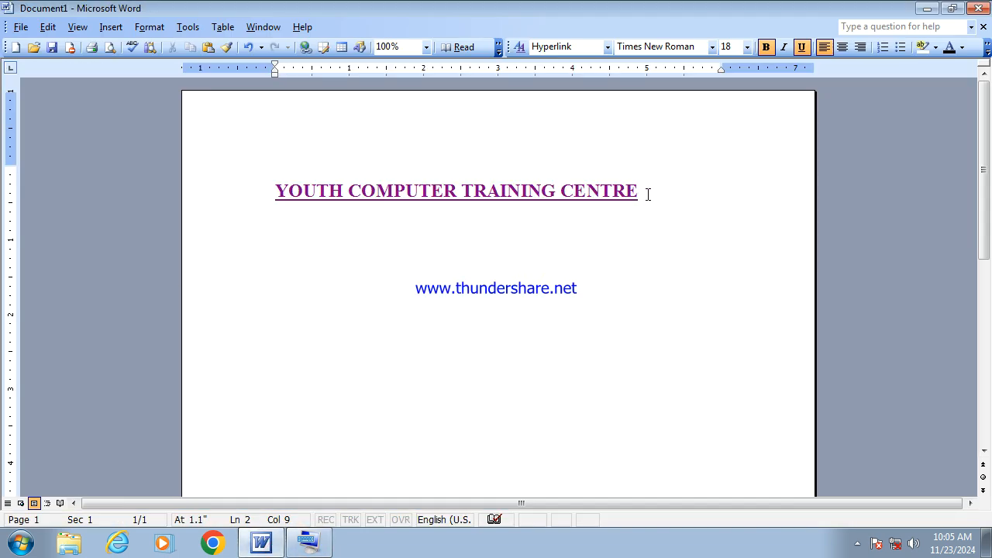
left_click_drag(648, 194, 275, 192)
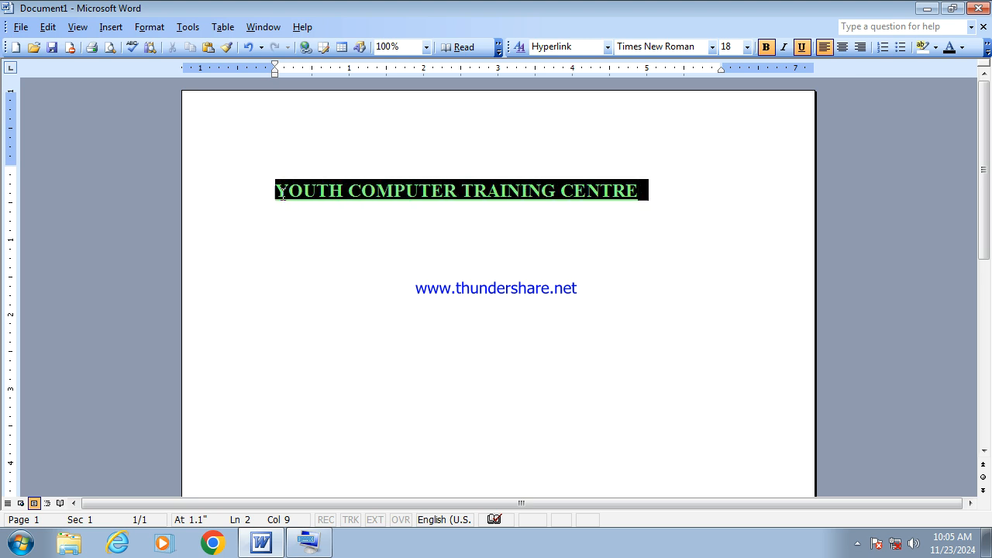
right_click(511, 195)
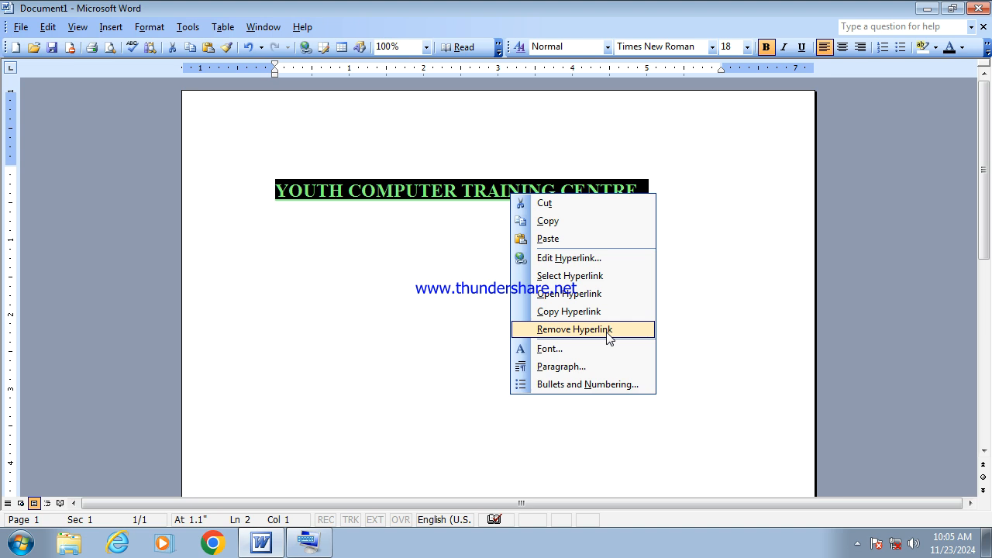
left_click(575, 329)
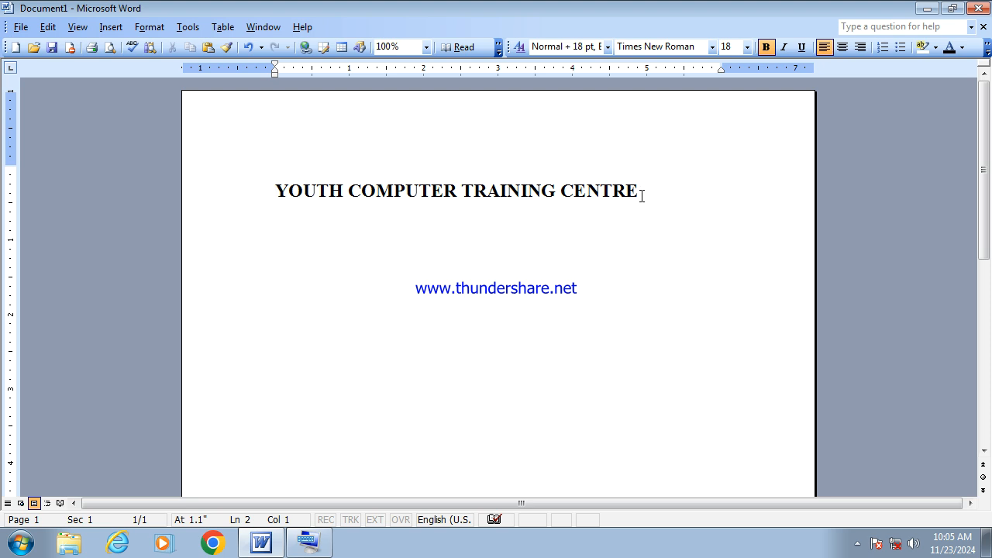
- Select the whole heading line YOUTH COMPUTER TRAINING CENTRE in the document
left_click_drag(643, 187, 324, 192)
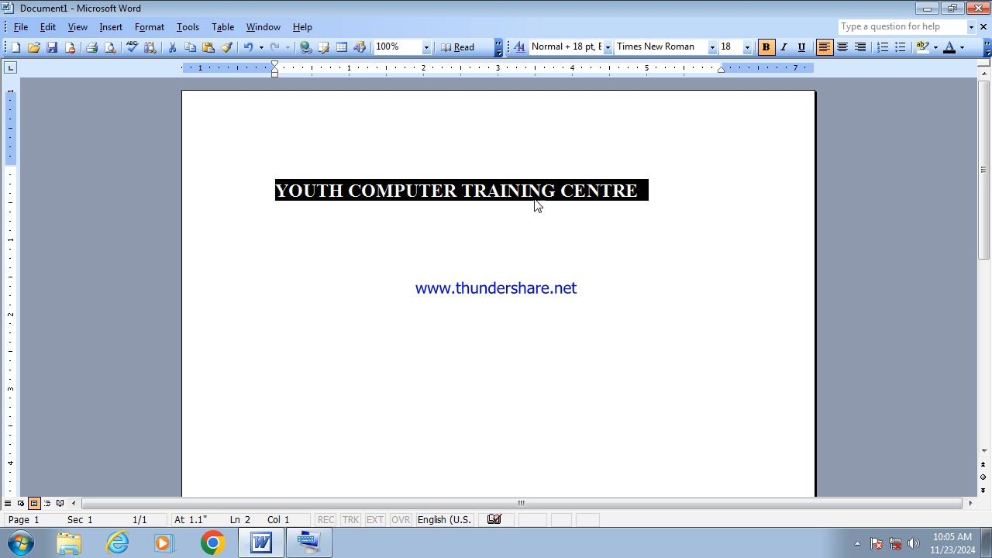
left_click(574, 192)
left_click_drag(643, 191, 273, 191)
- Try to start Insert Hyperlink for the selected heading through the On-Screen Keyboard, and minimize the keyboard
left_click(314, 547)
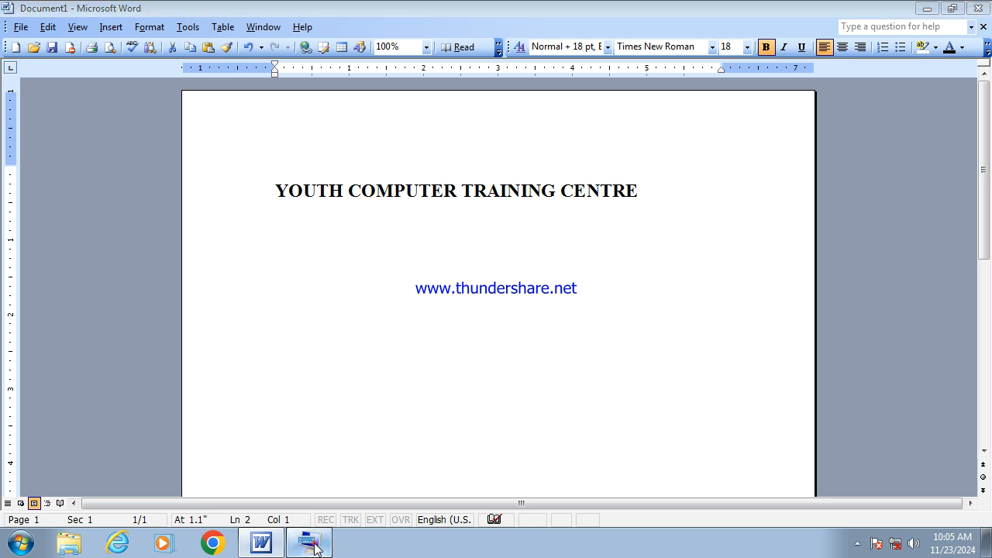
left_click(256, 478)
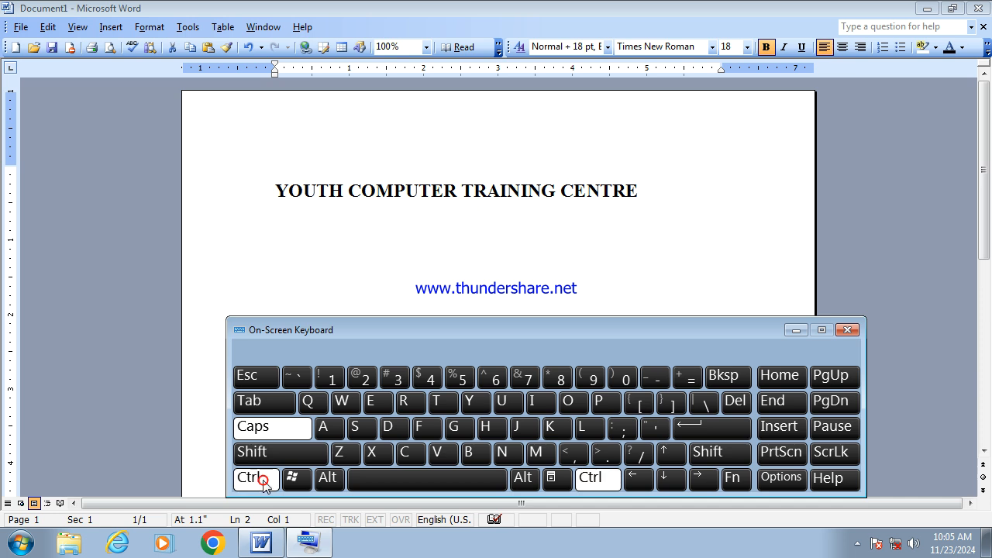
left_click(553, 429)
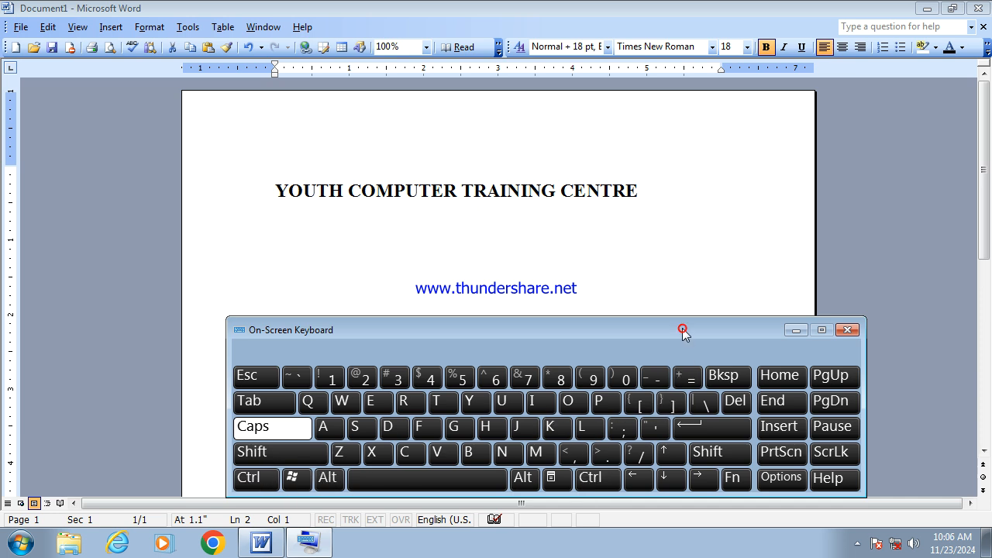
left_click(256, 477)
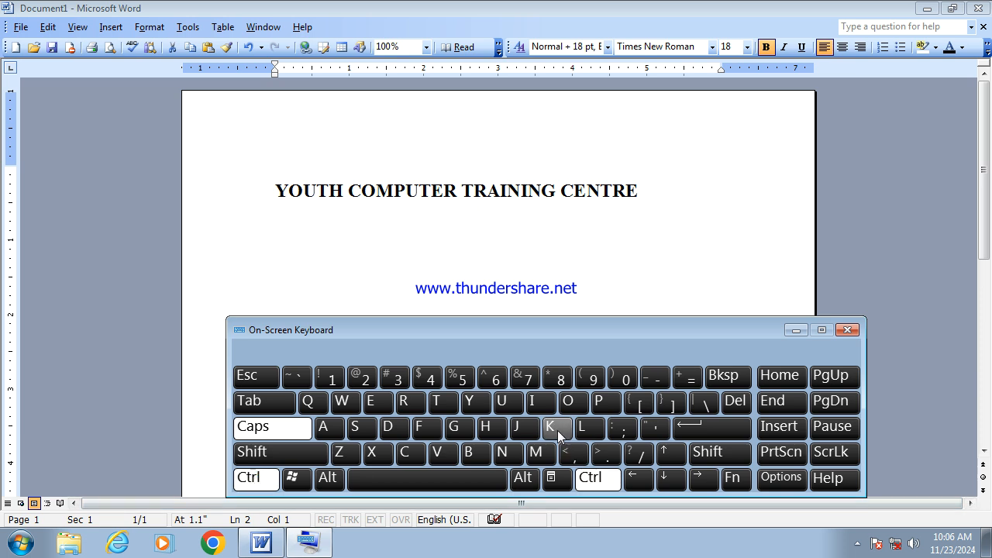
left_click(558, 430)
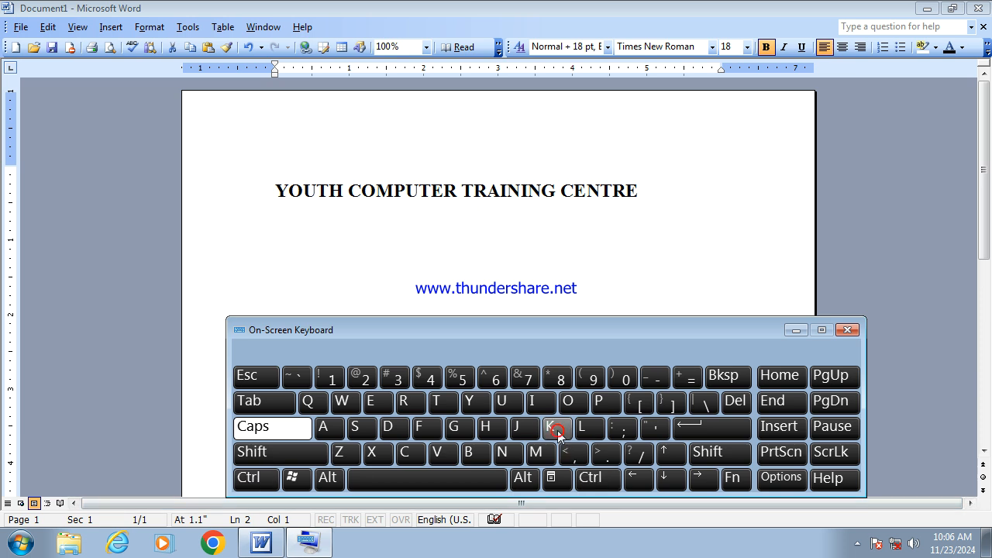
left_click(793, 331)
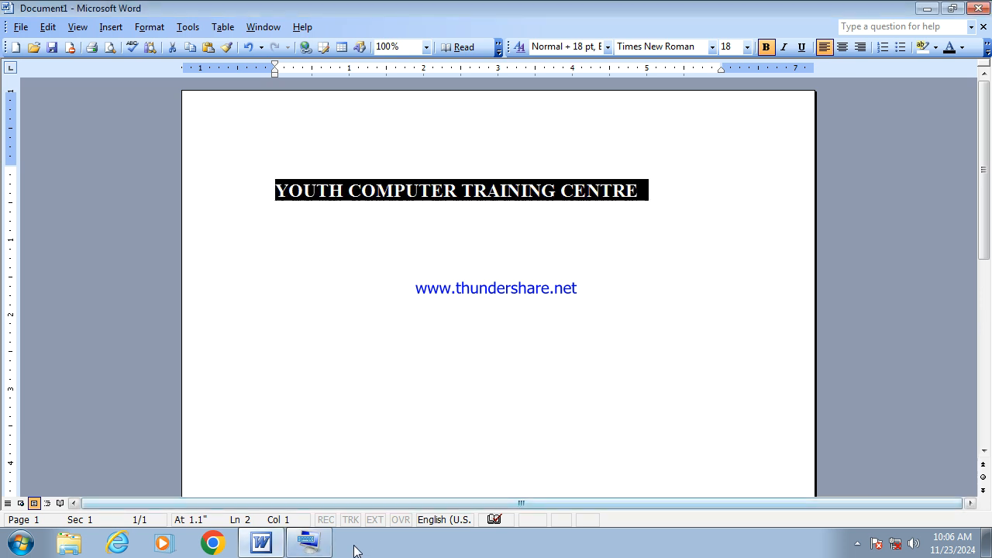
left_click(309, 543)
left_click(259, 487)
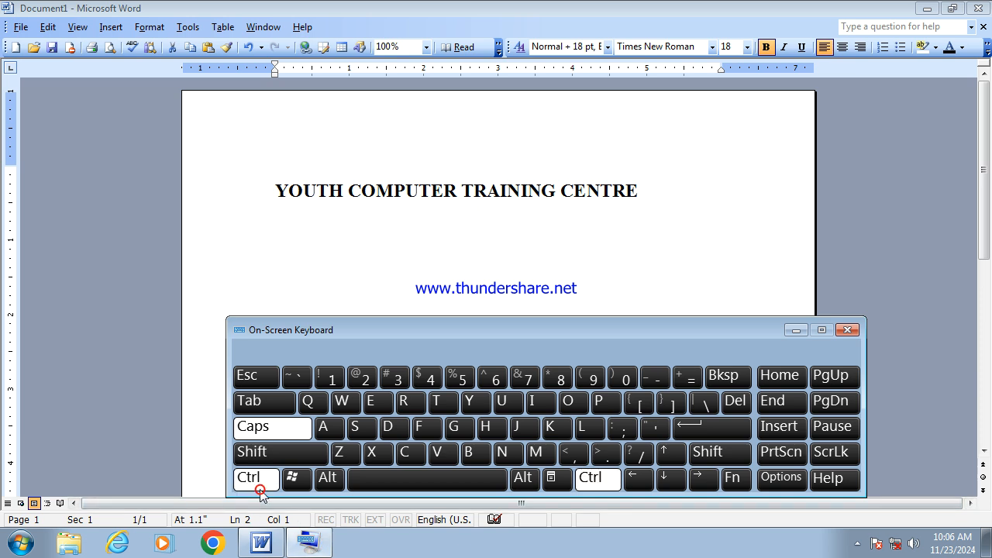
left_click(558, 429)
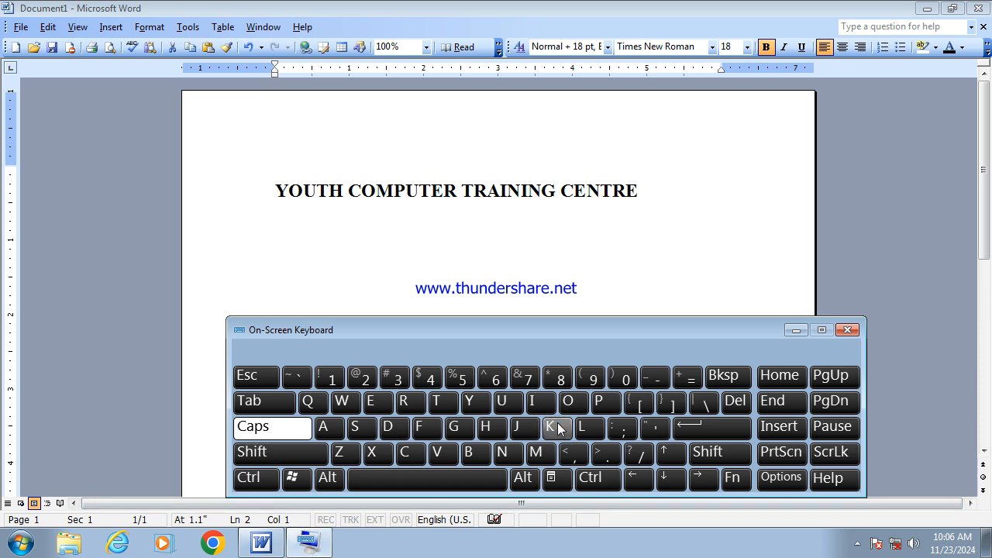
left_click(795, 330)
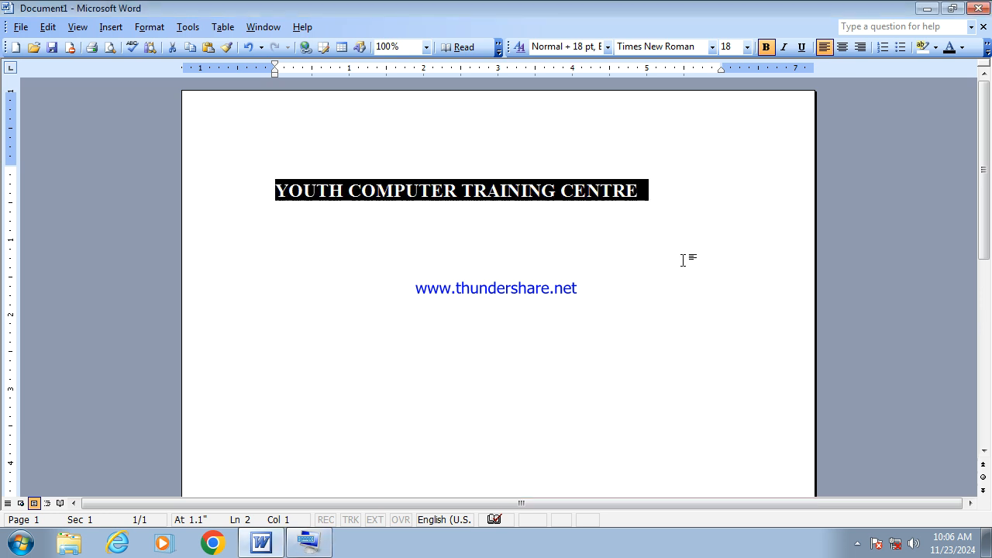
- Insert a hyperlink on the selected heading to the existing YOUTH.xls file on the Desktop
key("ctrl+k")
mouse_move(651, 245)
left_mouse_down()
mouse_move(651, 165)
mouse_move(642, 237)
left_mouse_up()
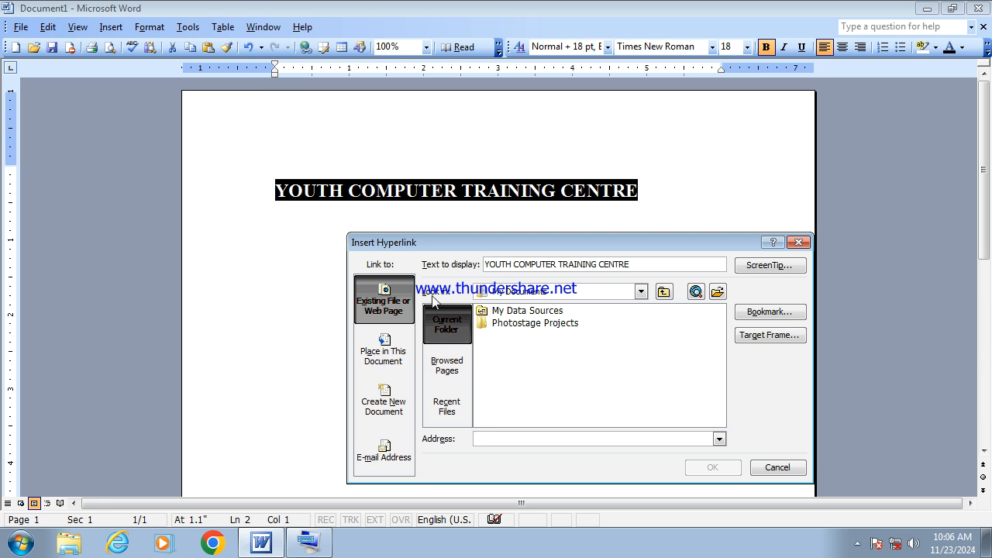
left_click(641, 291)
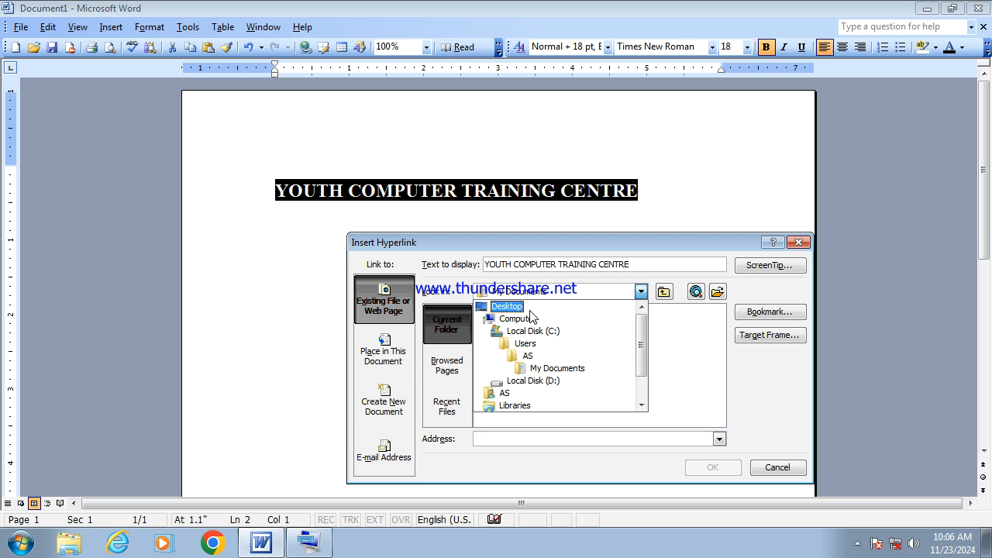
left_click(512, 305)
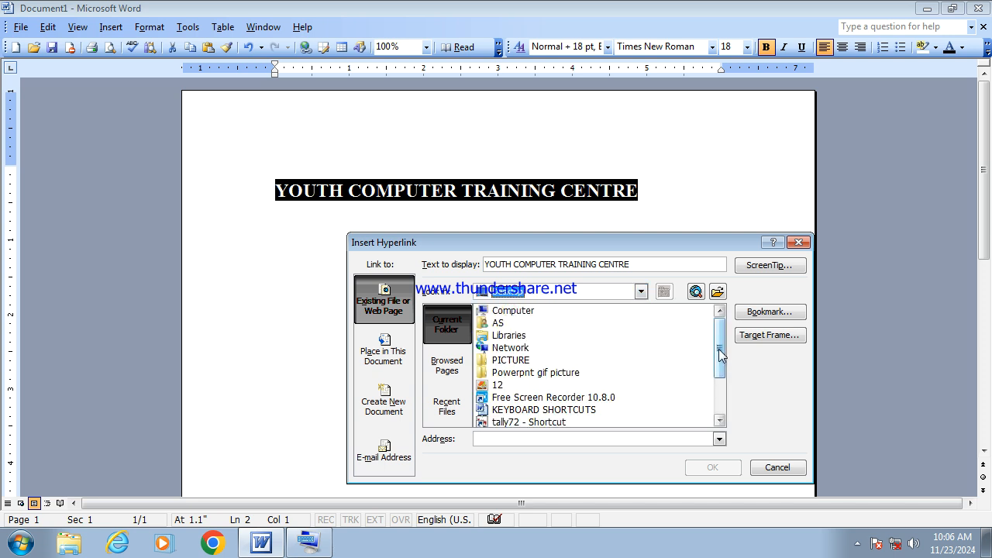
left_click_drag(720, 353, 720, 380)
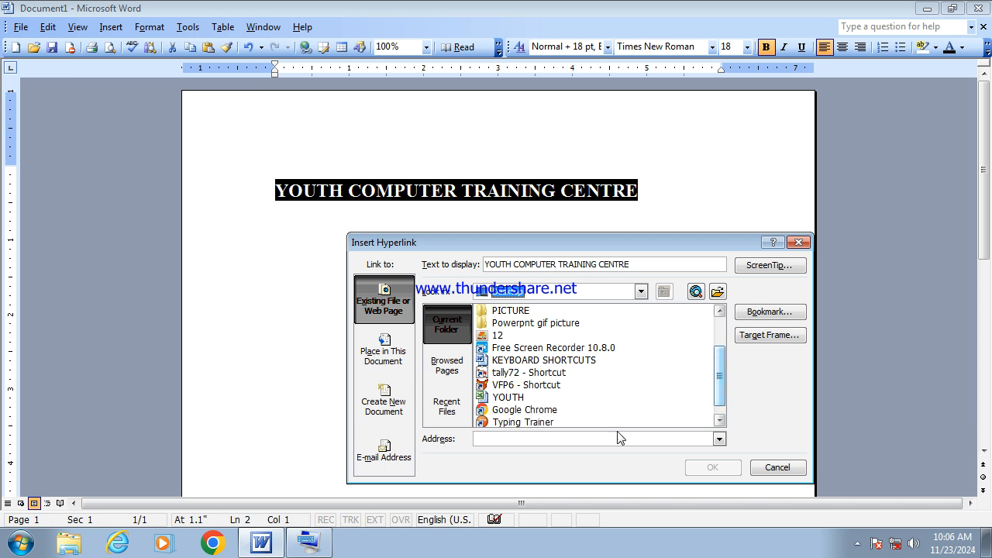
left_click(509, 397)
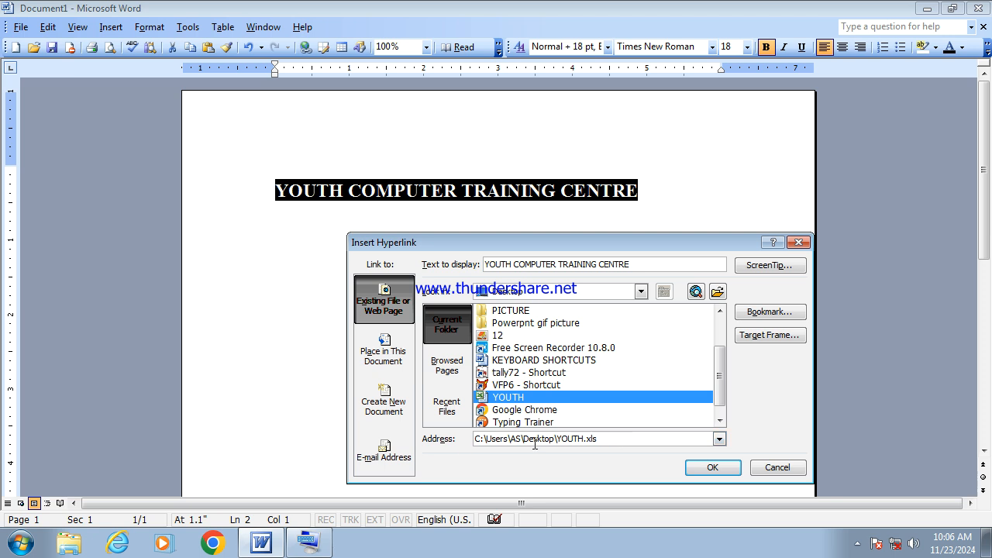
left_click(704, 468)
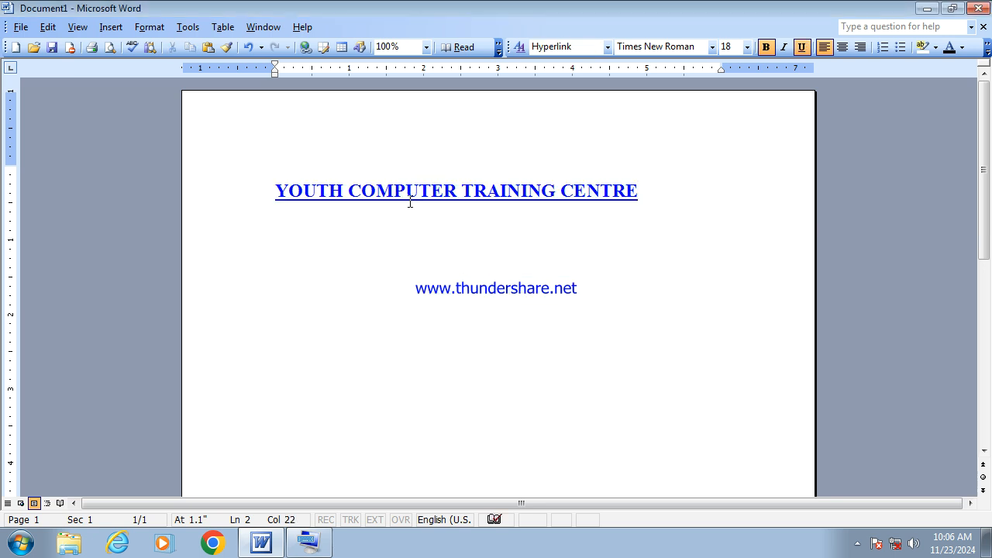
- Follow the heading's hyperlink, allow it to open the YOUTH workbook, and close Excel
left_click(501, 201, "ctrl")
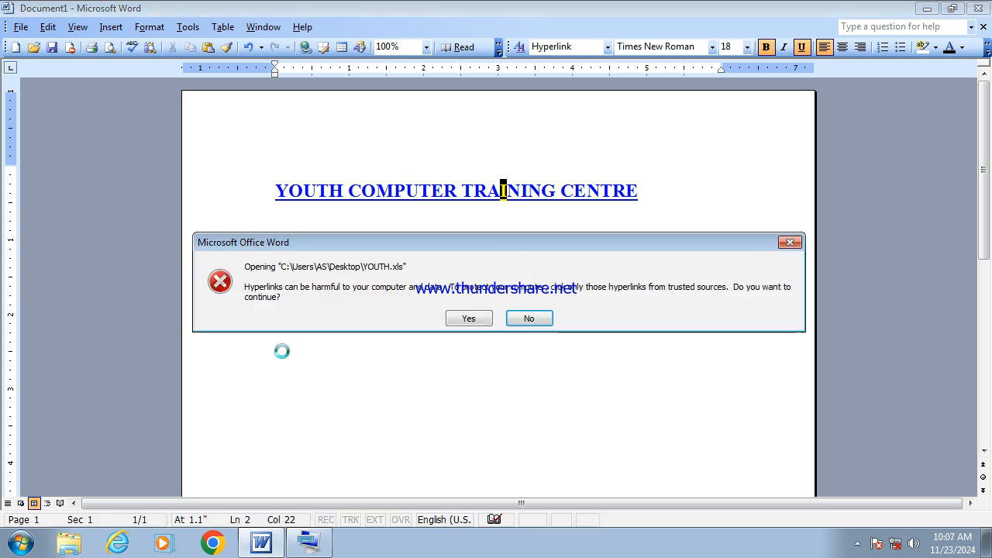
left_click(469, 319)
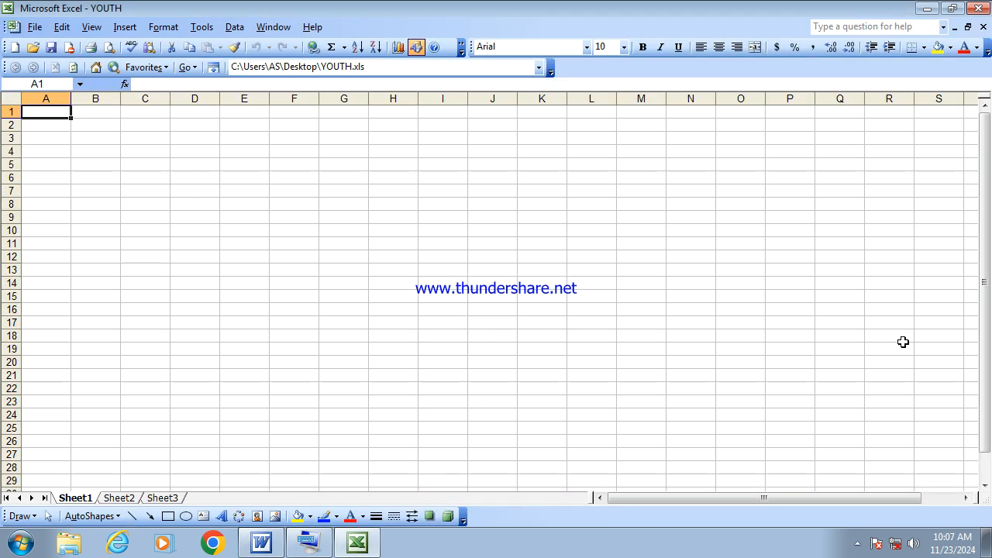
left_click(978, 8)
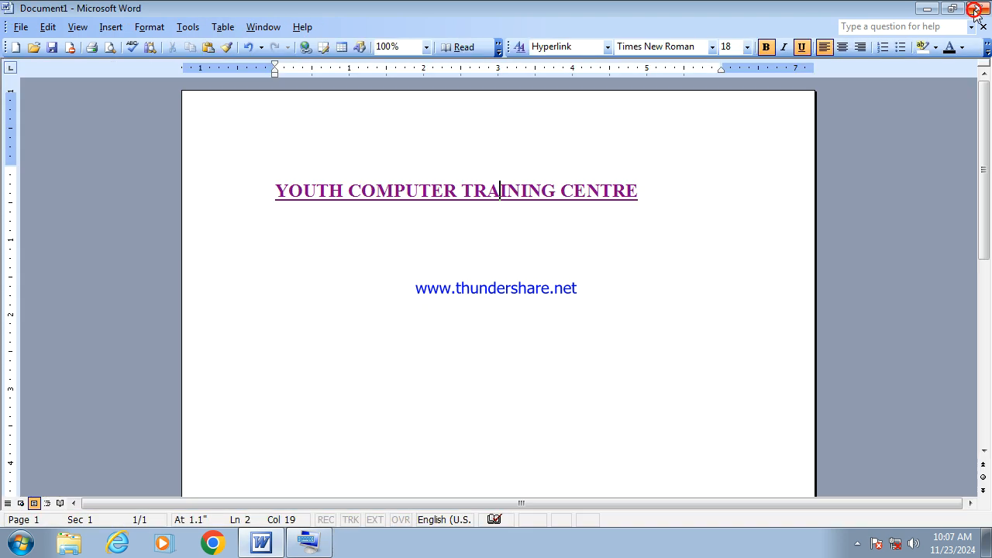
- Remove the hyperlink from the whole heading and select the heading text again
left_click(349, 247)
left_click_drag(644, 189, 273, 192)
right_click(479, 193)
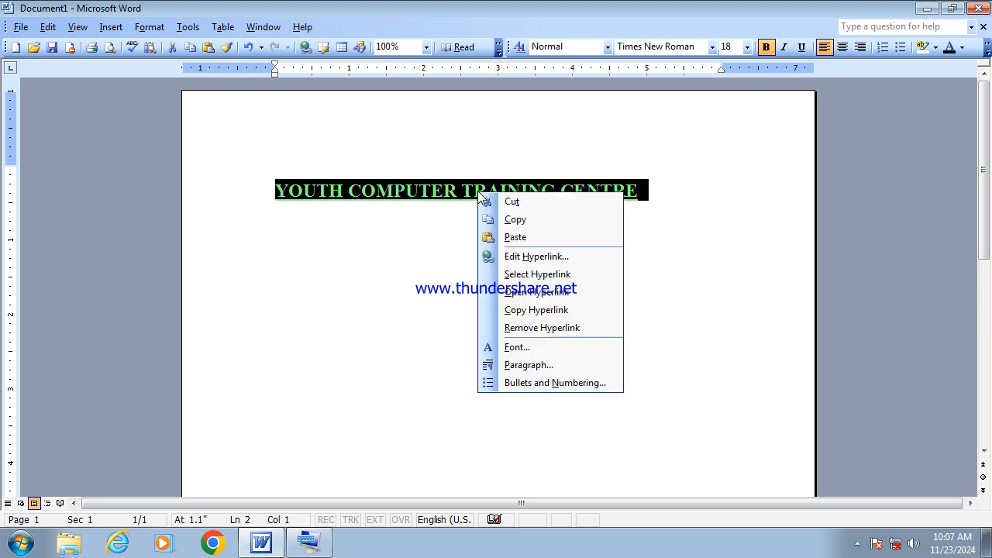
left_click(580, 333)
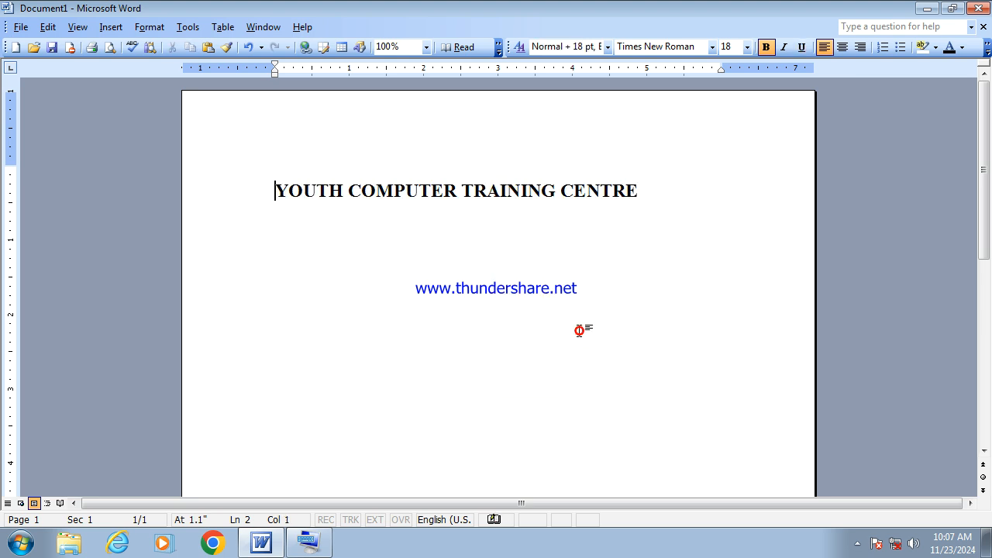
left_click_drag(641, 191, 310, 201)
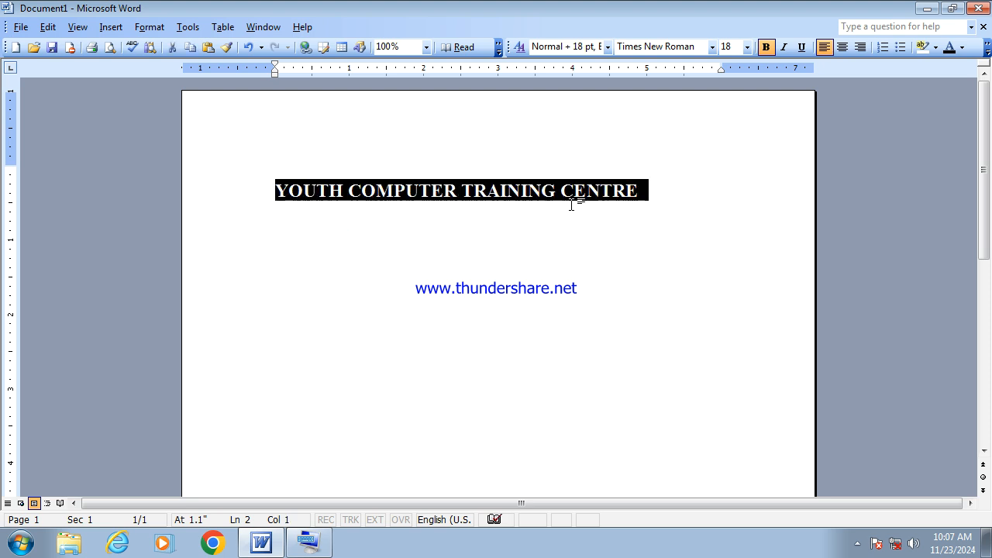
left_click(926, 10)
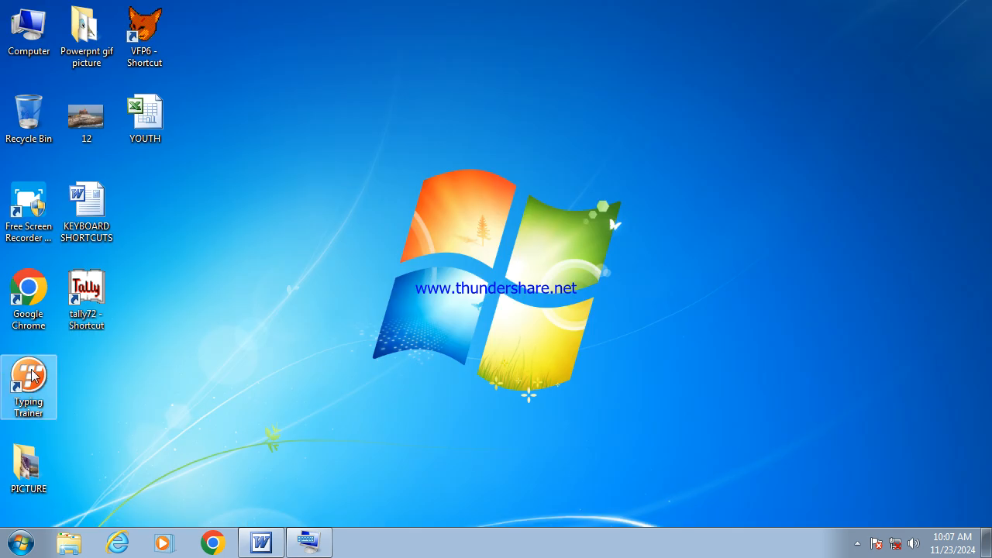
double_click(31, 311)
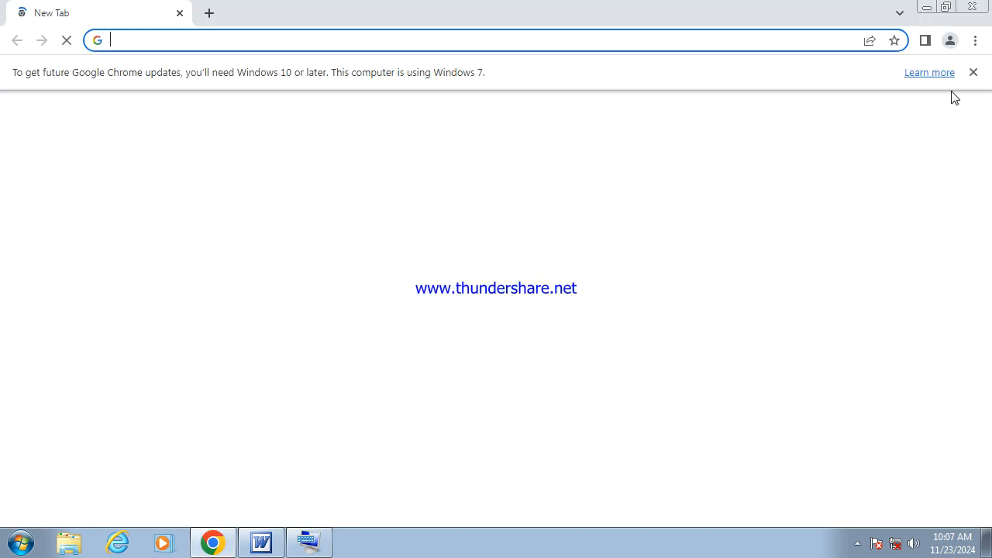
left_click(974, 72)
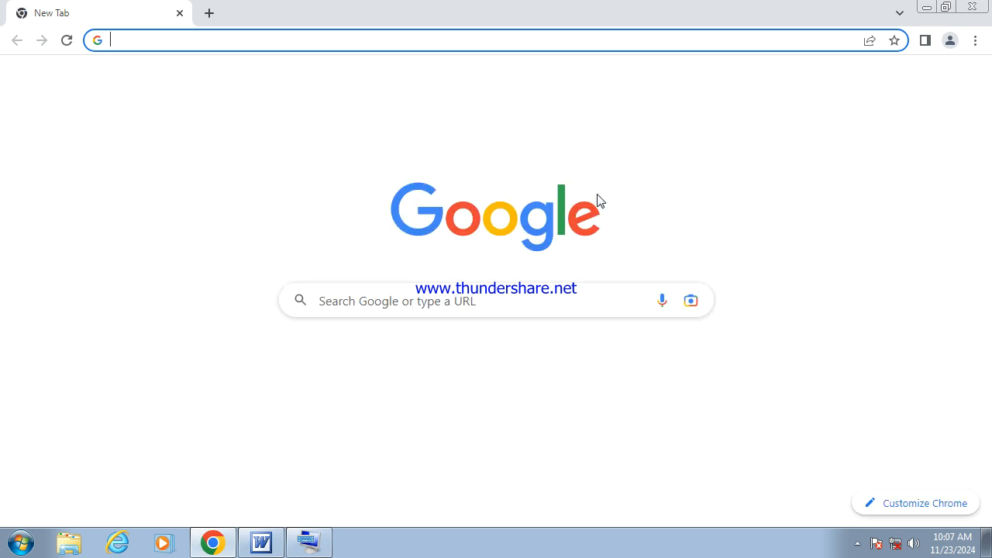
left_click(262, 41)
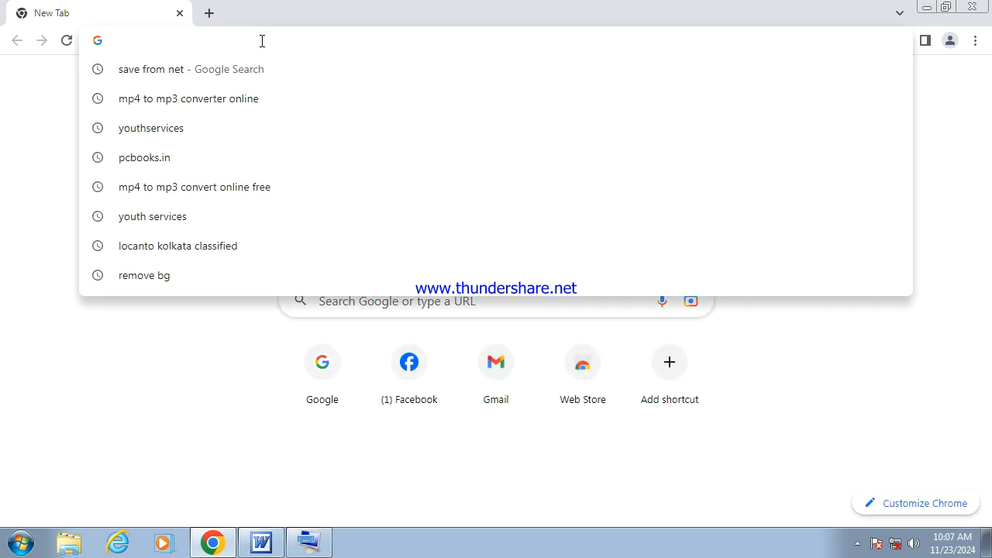
type("WW")
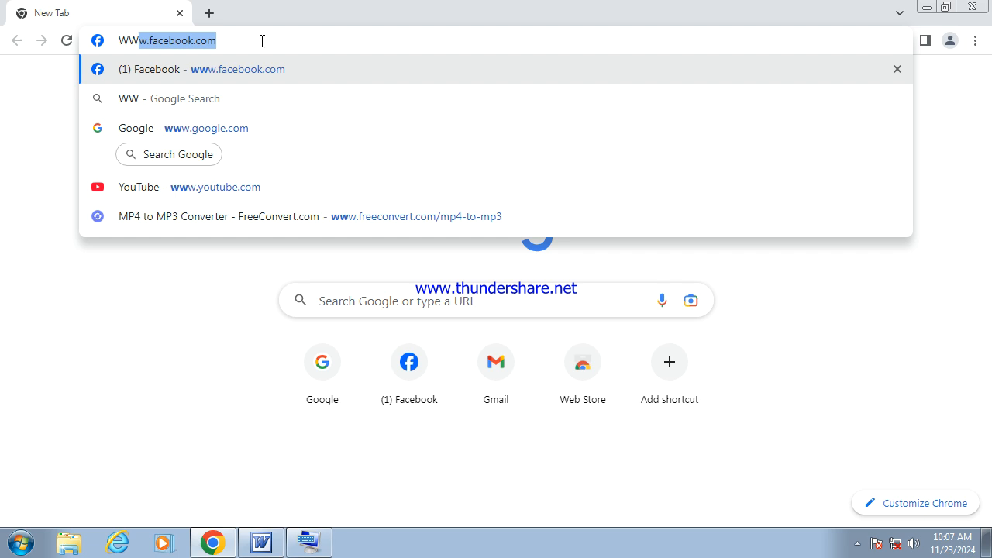
type("W")
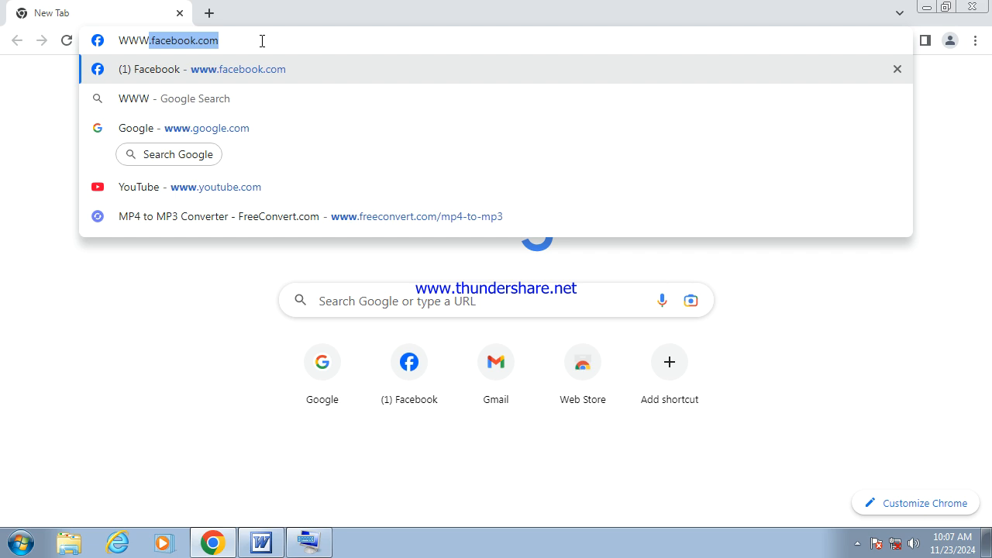
type(".Google")
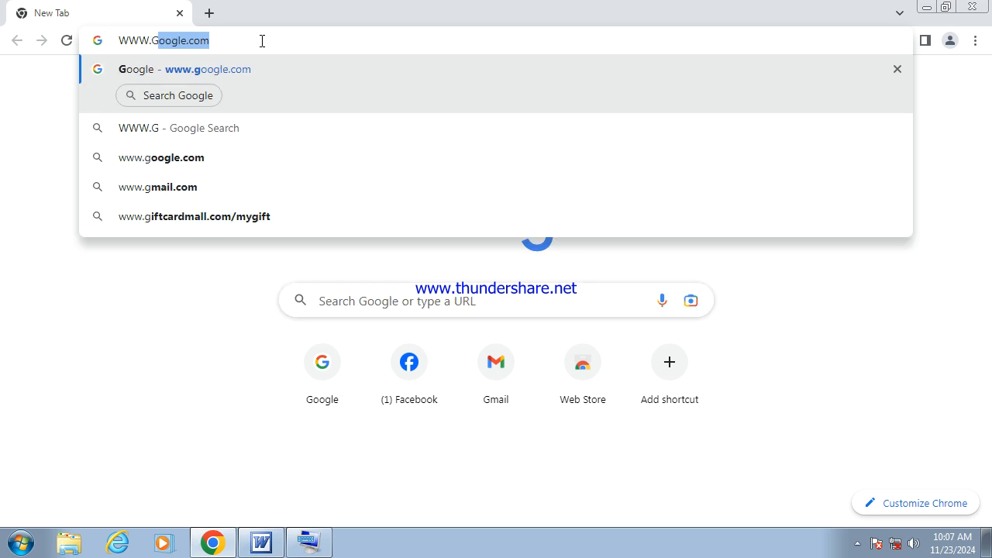
key("Return")
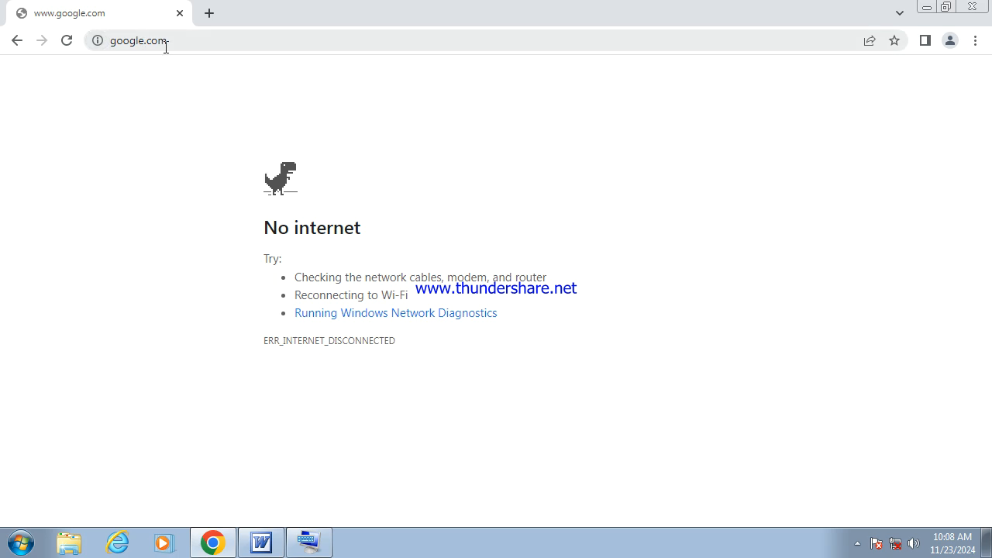
double_click(259, 48)
double_click(300, 48)
left_click(300, 48)
double_click(301, 47)
double_click(304, 48)
left_click(304, 48)
triple_click(304, 48)
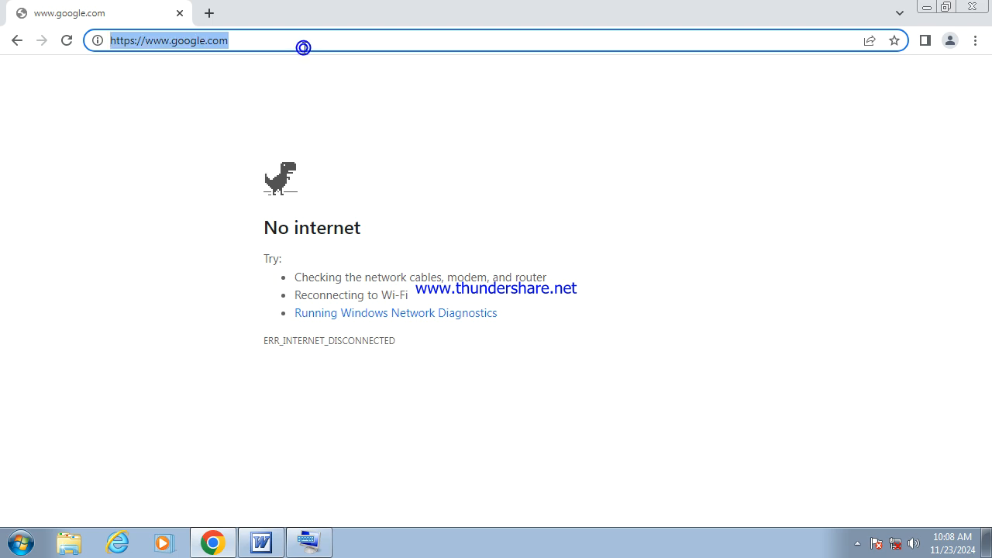
left_click(305, 47)
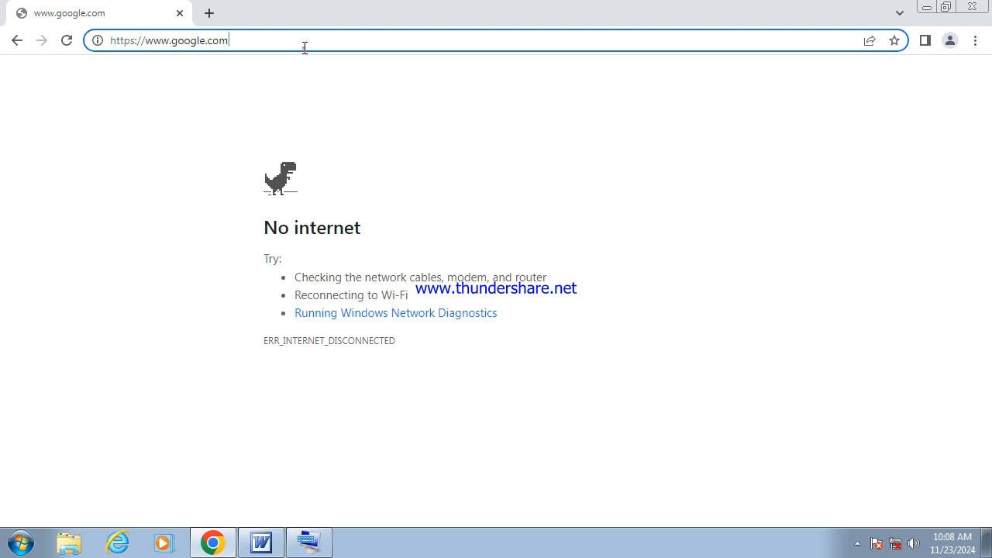
key("shift+Left")
key("shift+Left")
key("shift+Left")
key("shift+Left")
key("shift+Left")
key("shift+Left")
key("shift+Left")
key("shift+Left")
key("shift+Left")
key("shift+Left")
key("shift+Left")
key("shift+Left")
key("shift+Left")
key("shift+Left")
key("shift+Left")
key("shift+Left")
key("shift+Left")
key("shift+Left")
key("shift+Left")
key("shift+Left")
key("shift+Left")
key("ctrl+c")
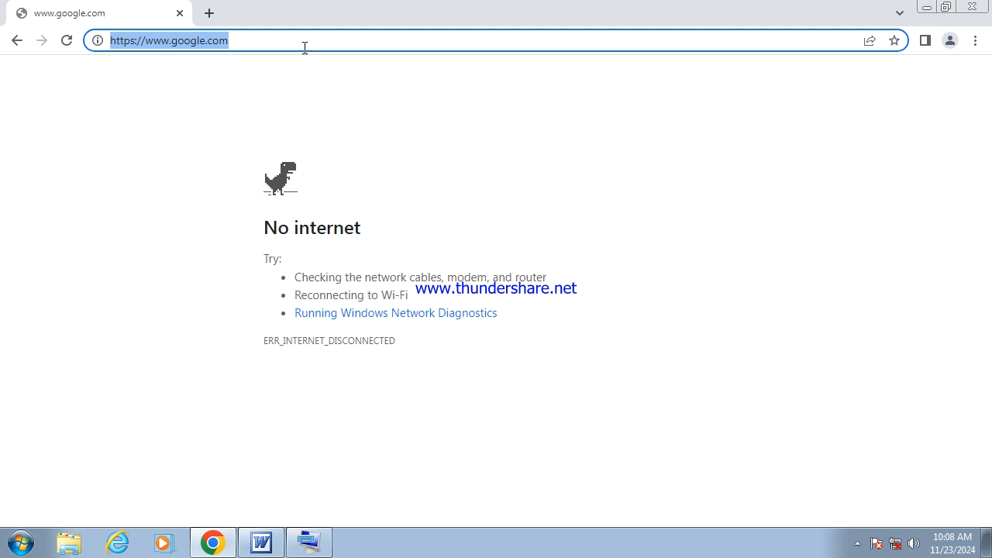
left_click(980, 8)
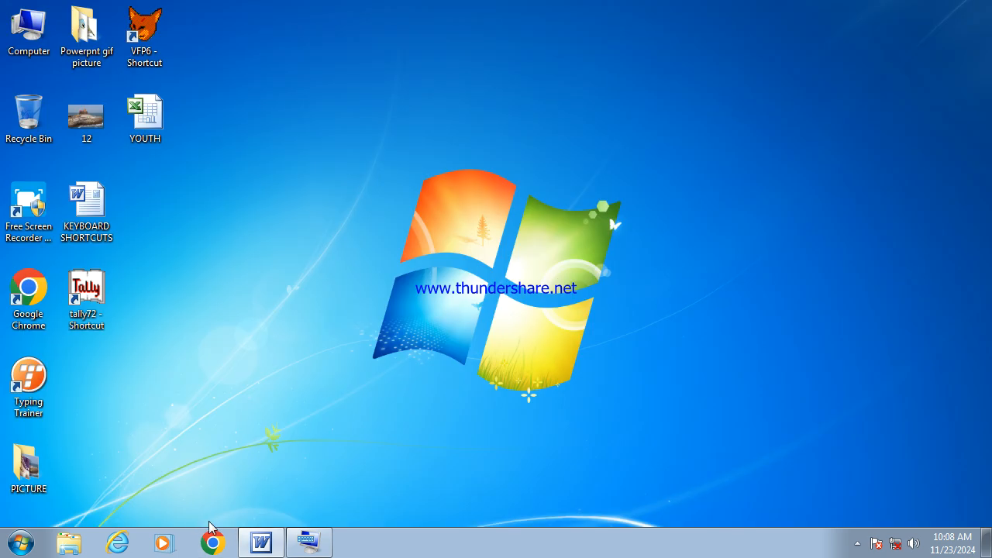
left_click(260, 545)
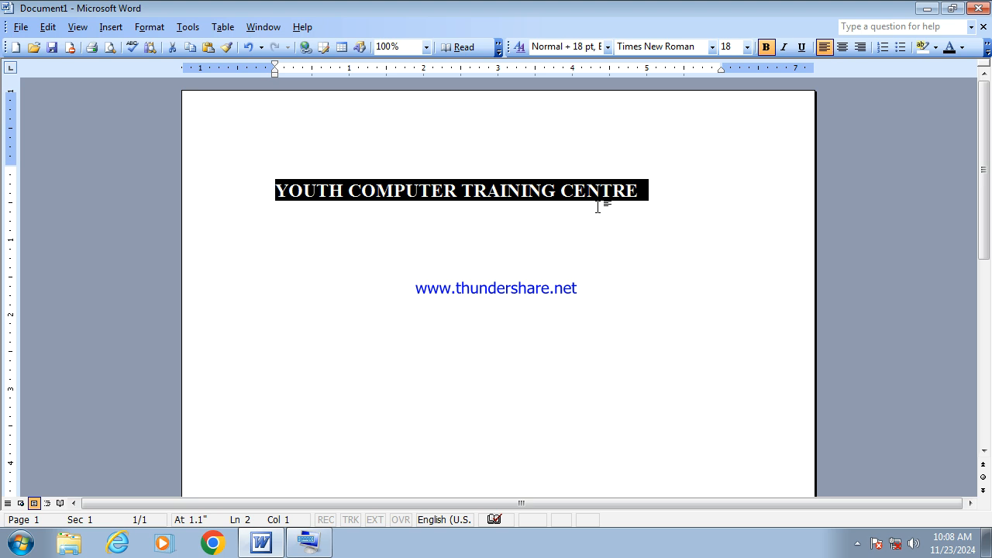
key("ctrl+k")
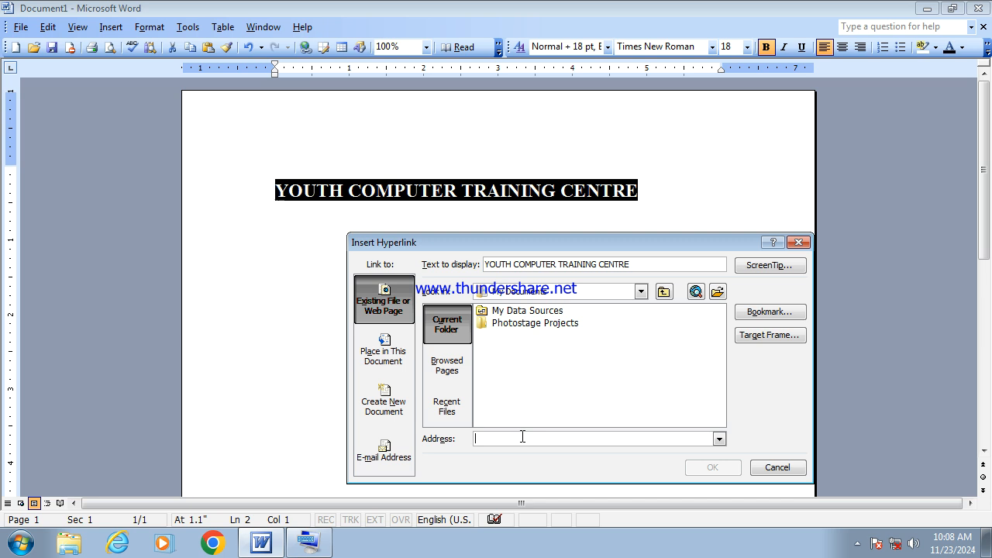
left_click(454, 370)
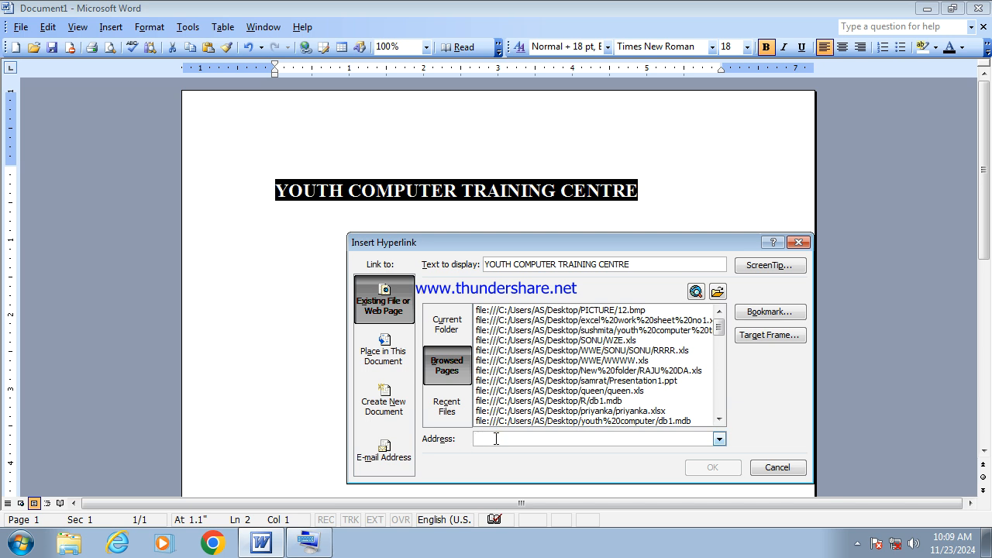
key("ctrl+v")
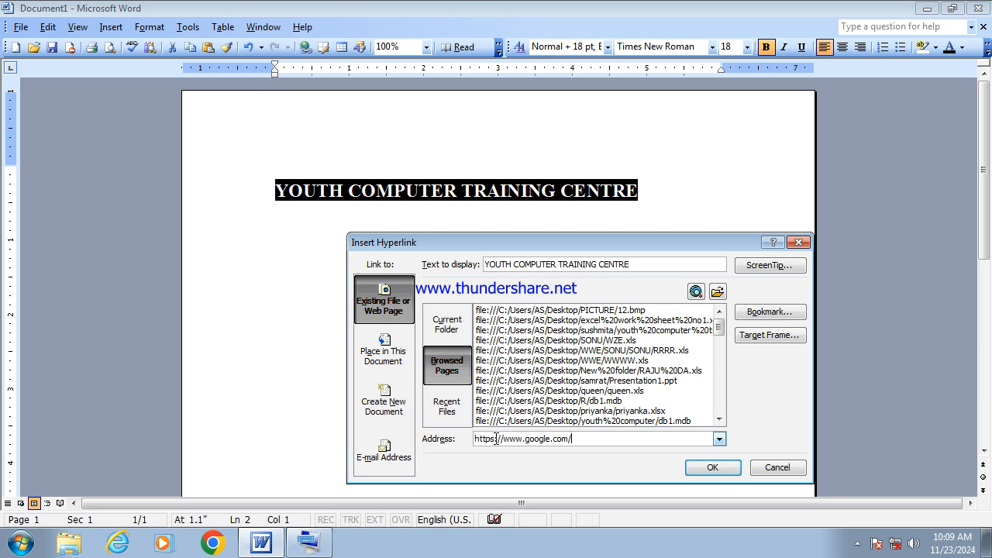
left_click(715, 469)
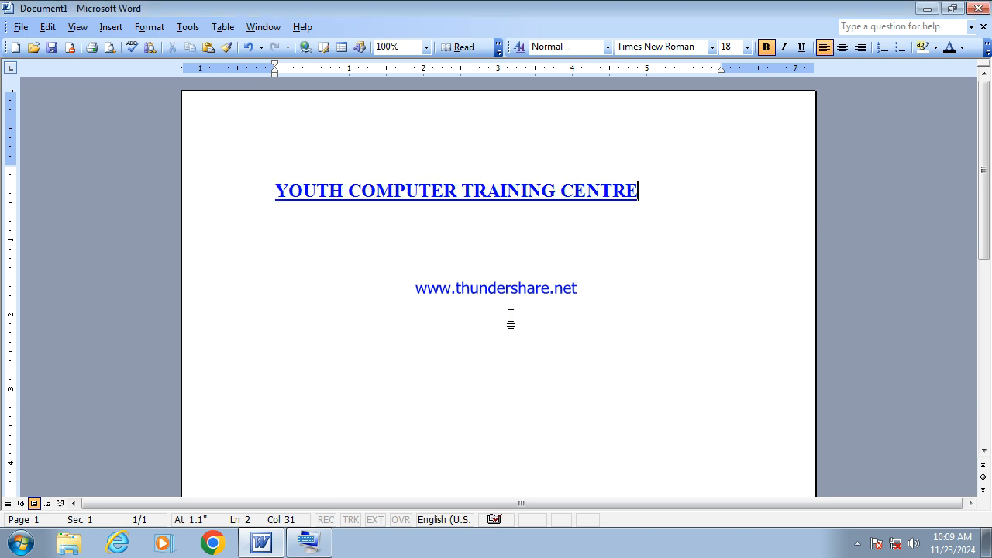
left_click(474, 192, "ctrl")
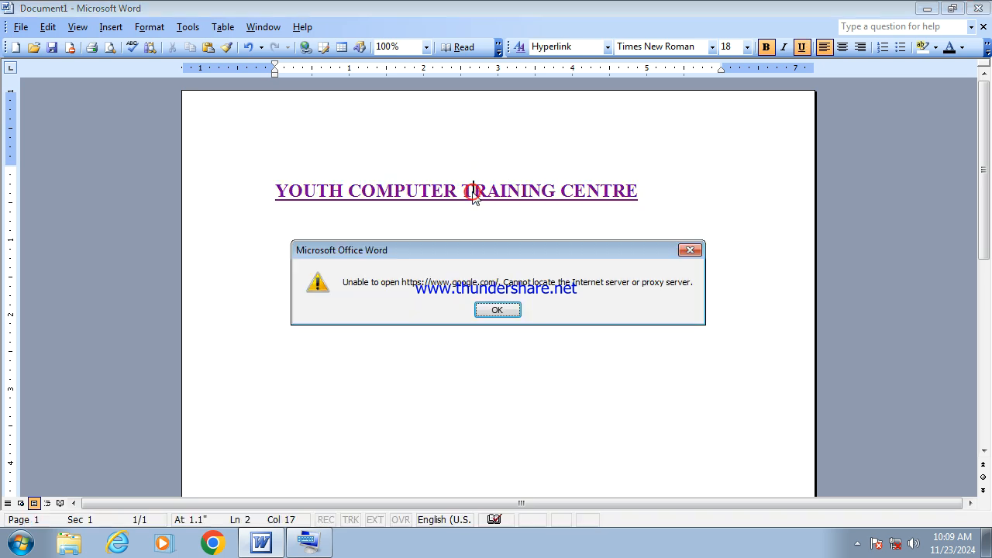
left_click(505, 314)
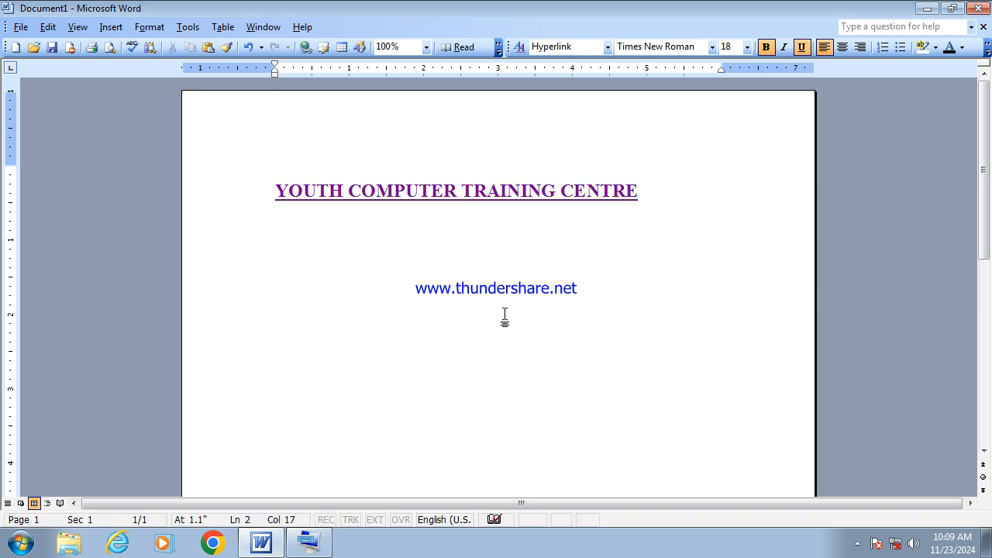
- Remove the Google hyperlink from the whole YOUTH COMPUTER TRAINING CENTRE heading
left_click_drag(659, 197, 264, 197)
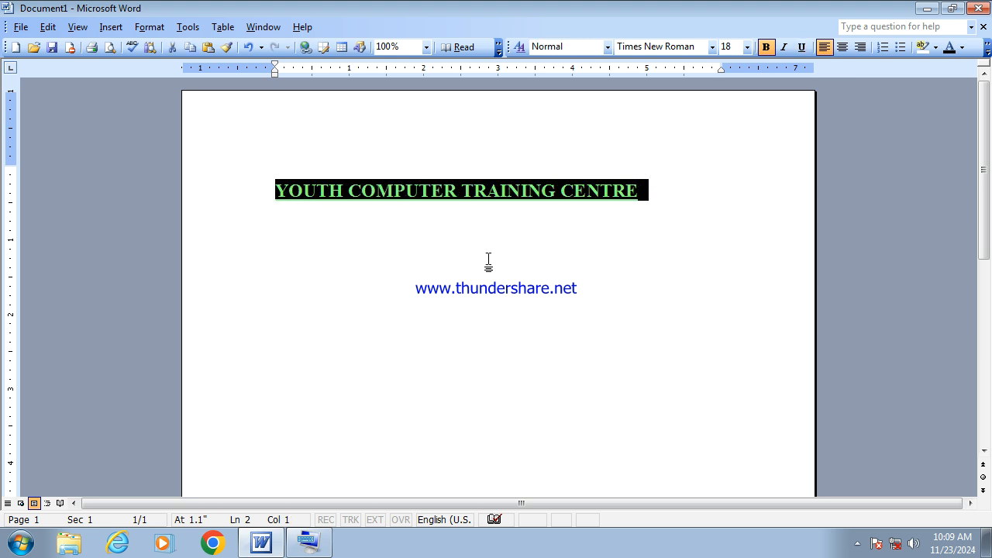
right_click(569, 192)
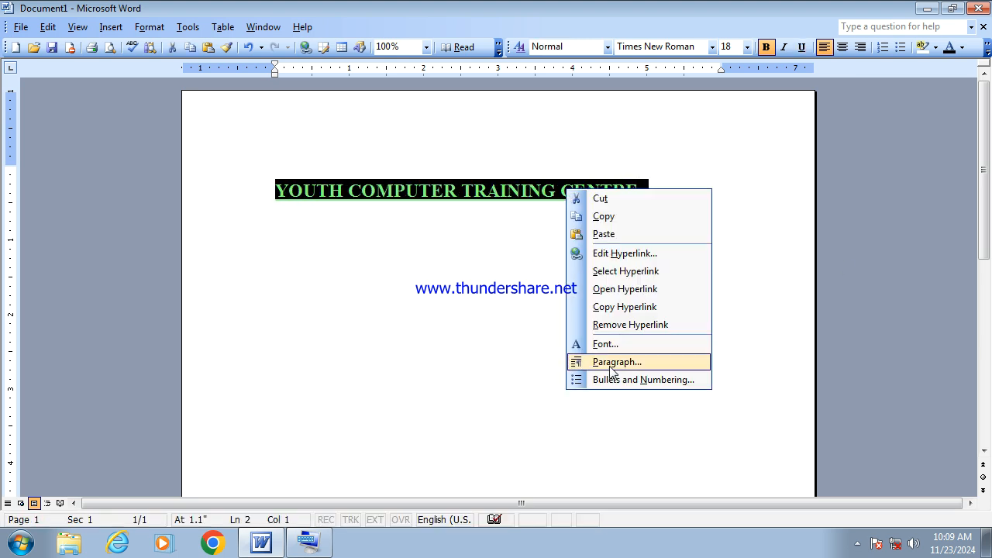
left_click(655, 326)
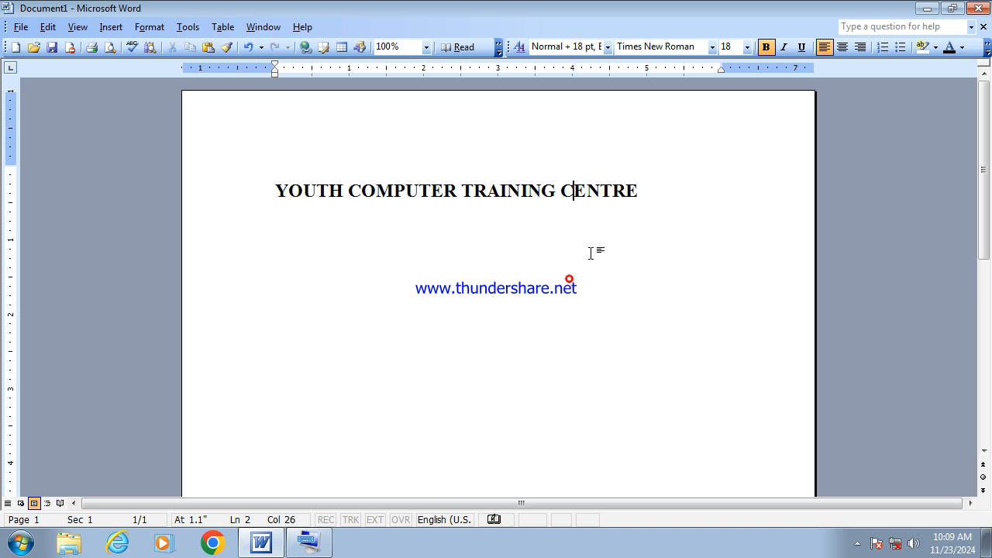
left_click_drag(643, 193, 316, 200)
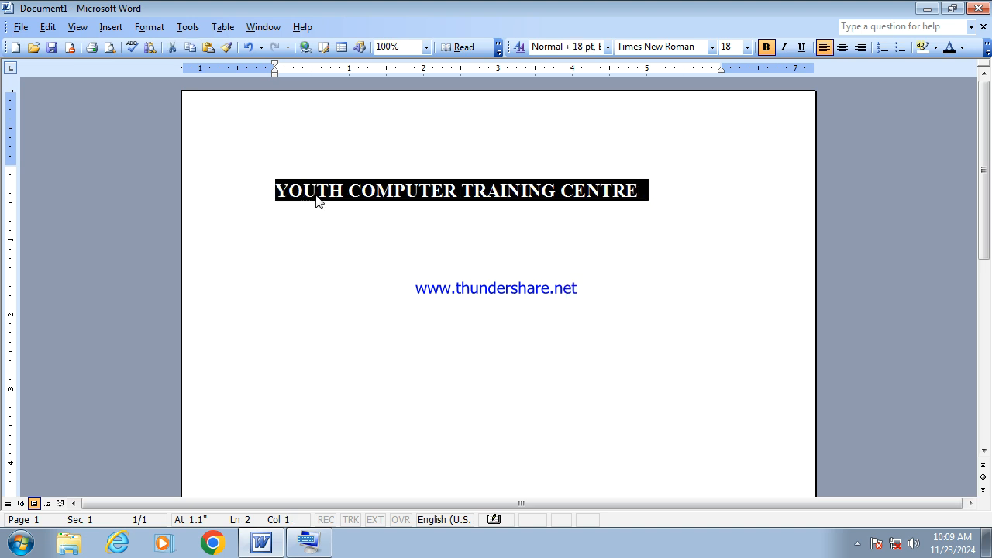
key("ctrl+k")
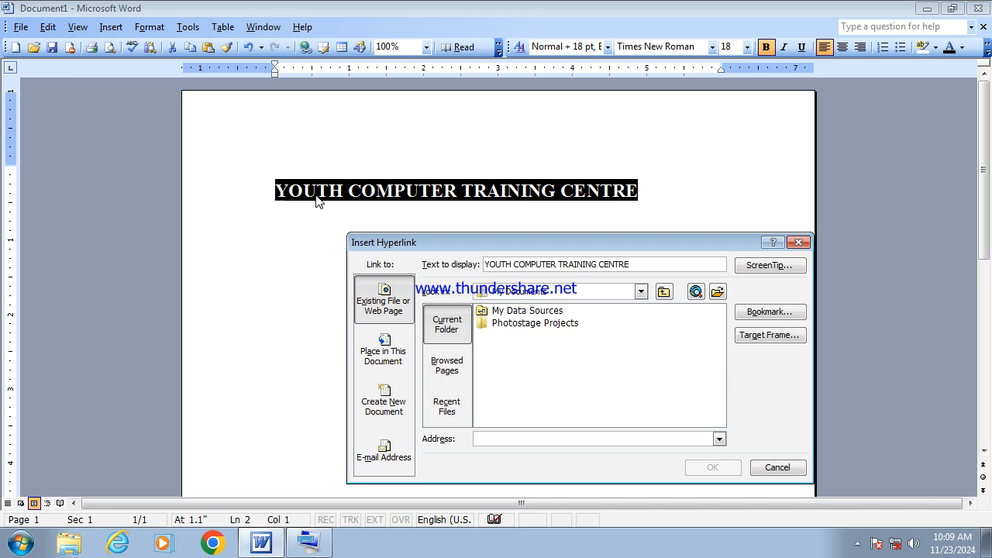
left_click(467, 340)
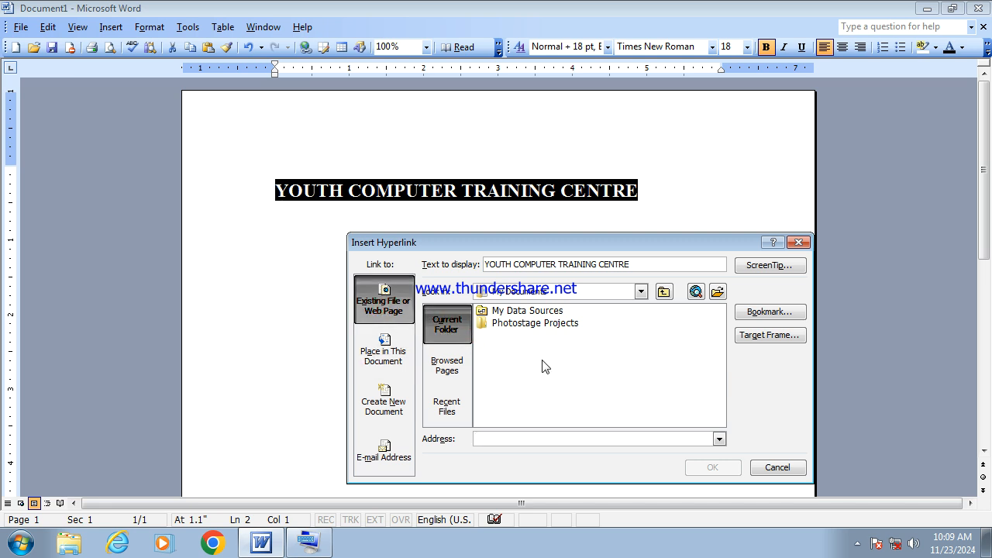
left_click(527, 440)
type("https://www.google.com/")
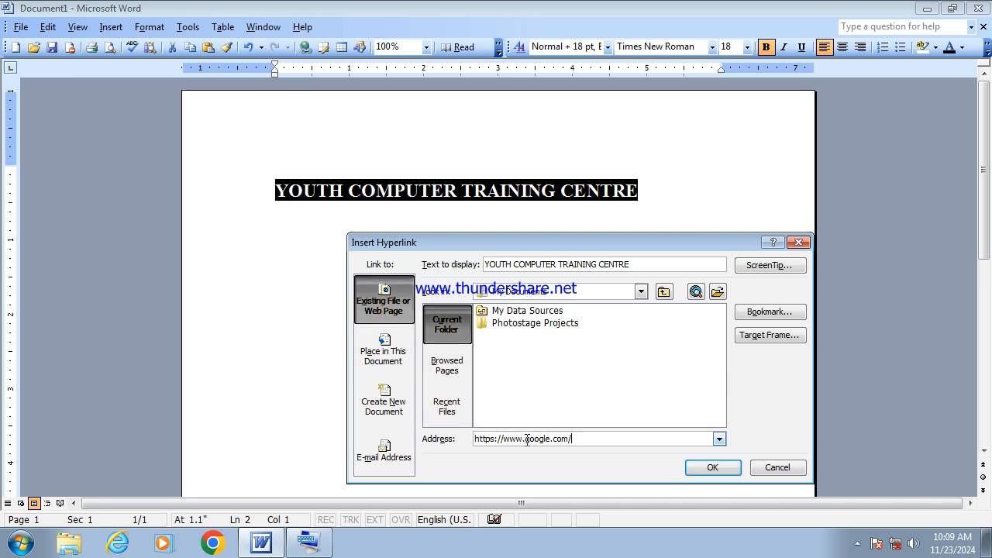
left_click(695, 469)
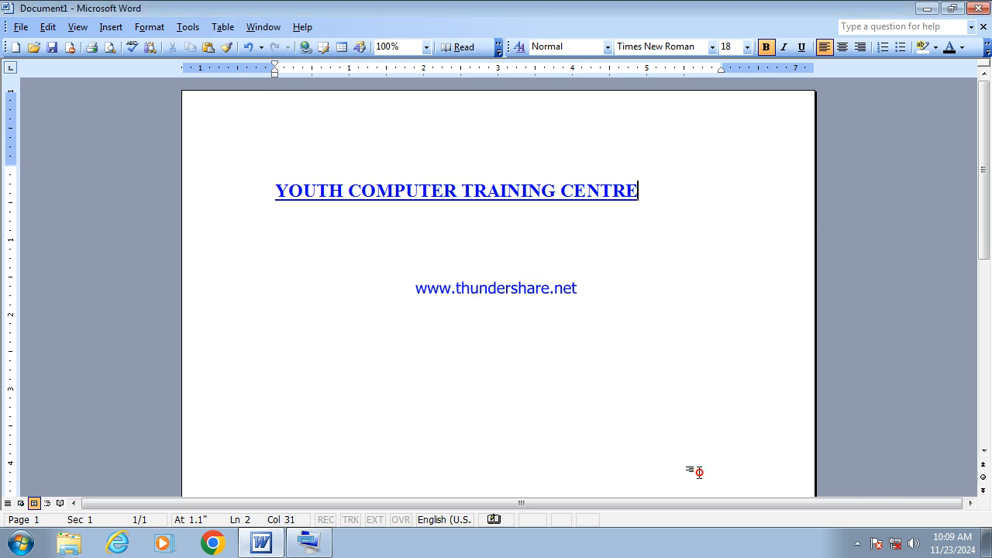
- Try following the heading's Google link twice, dismissing the message each time
left_click(462, 203, "ctrl")
left_click(507, 310)
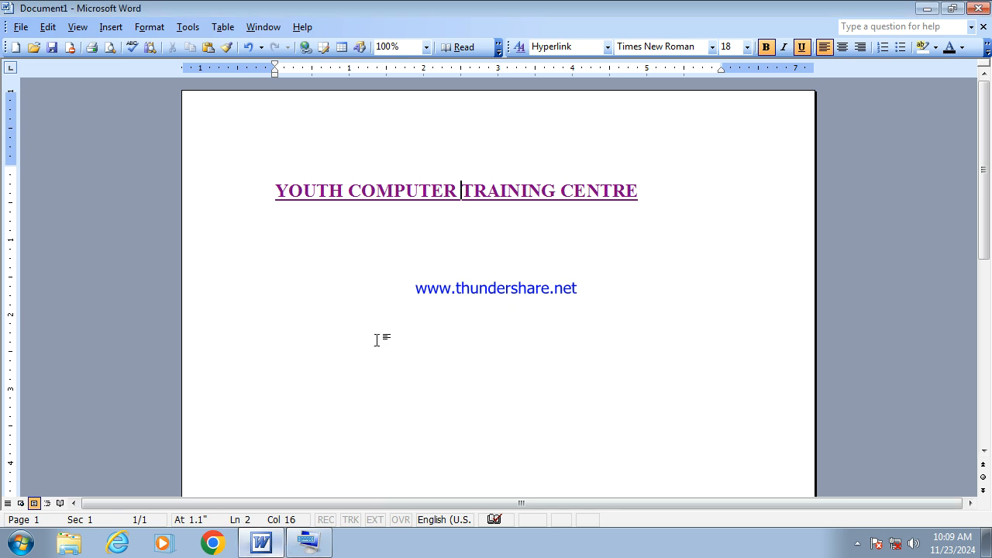
left_click(502, 193, "ctrl")
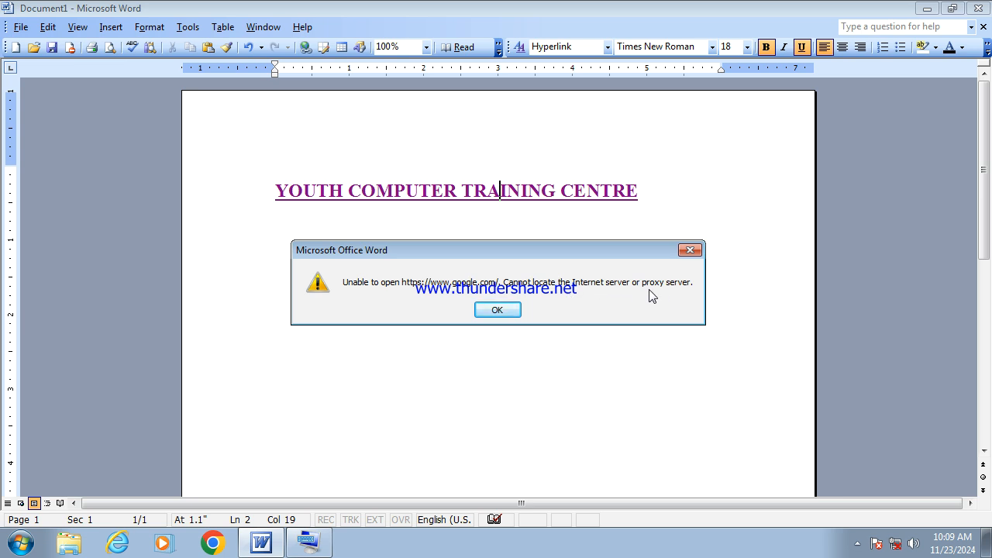
left_click(497, 310)
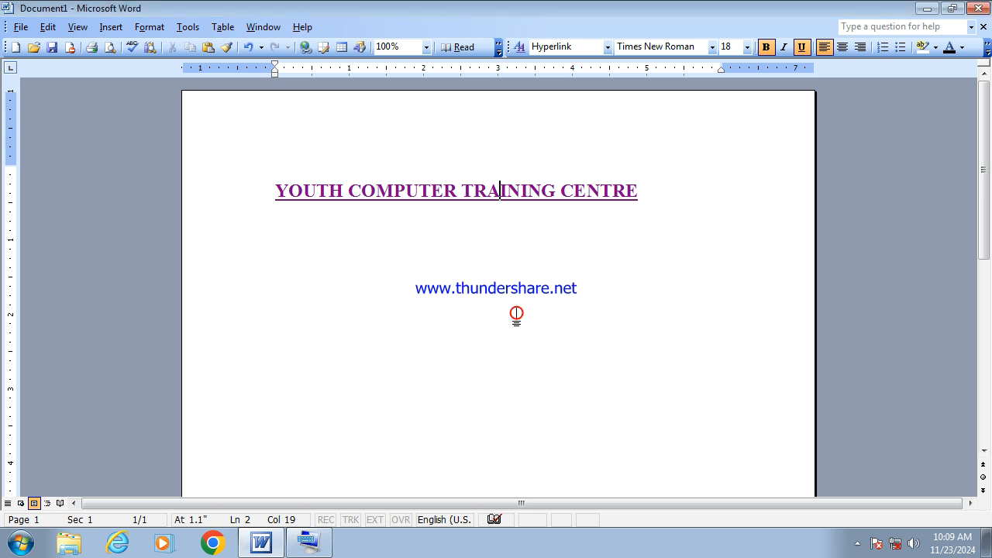
- Remove the hyperlink from the whole heading and close Word without saving the document
left_click_drag(642, 191, 283, 194)
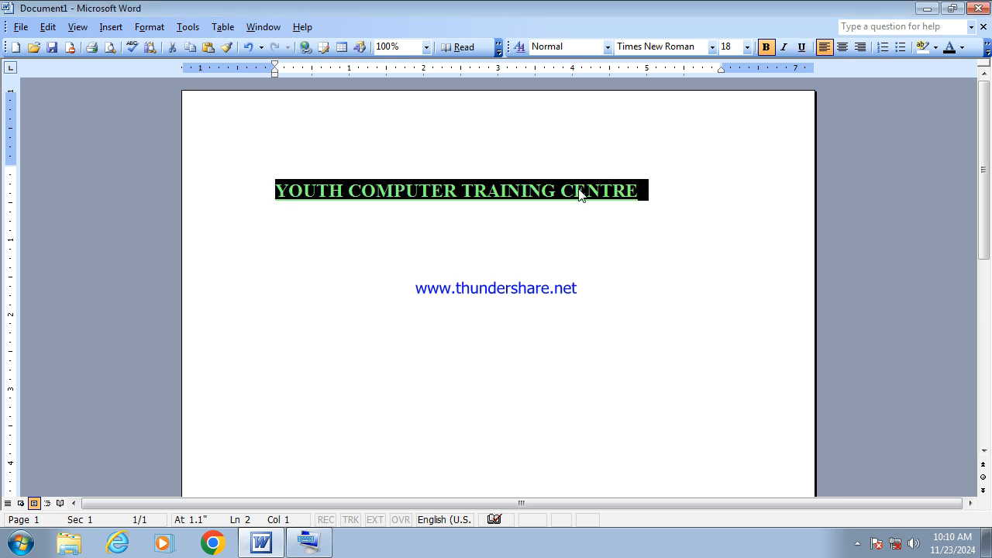
right_click(537, 193)
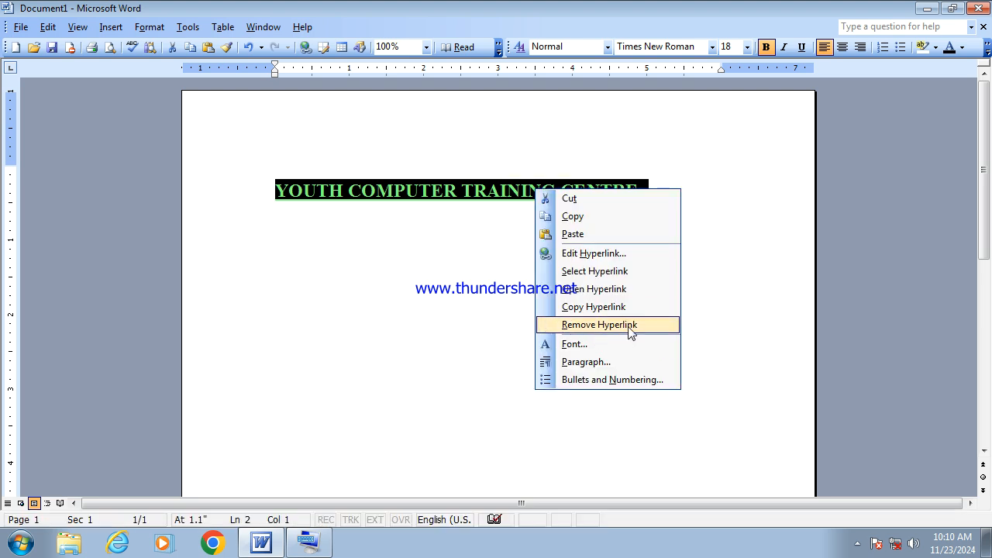
left_click(630, 326)
left_click(494, 270)
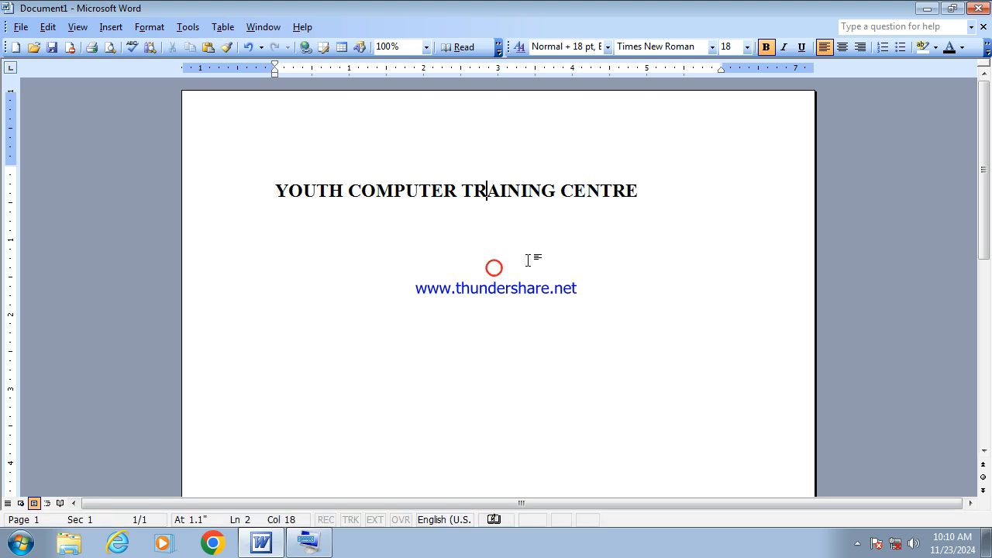
left_click(978, 9)
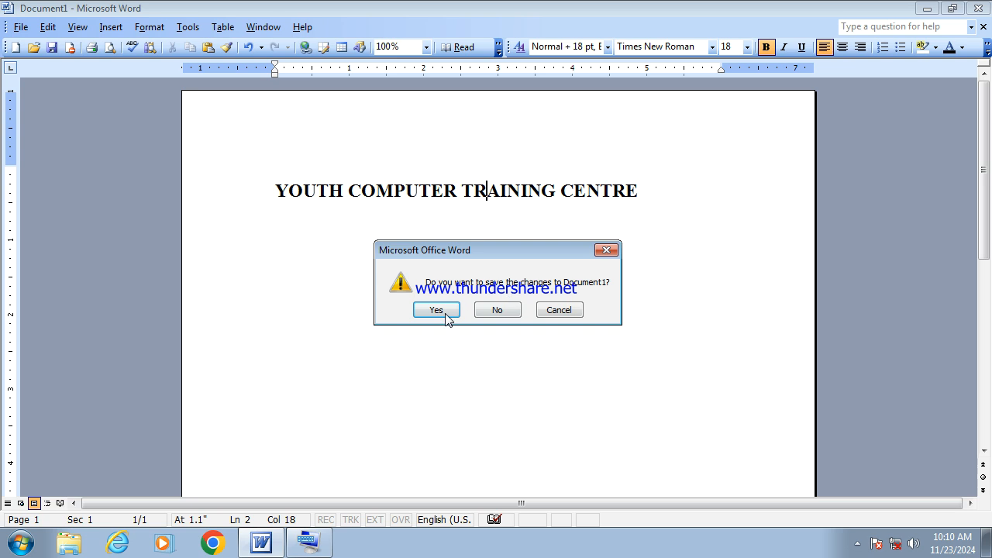
left_click(495, 309)
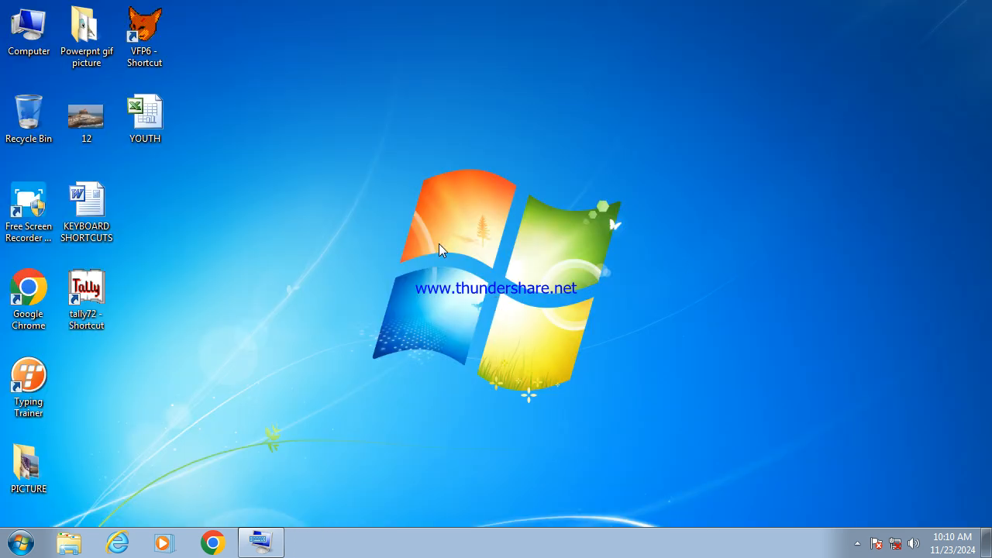
- Launch Excel with the Run command excel and close the Getting Started pane
key("super+r")
type("excel")
key("Return")
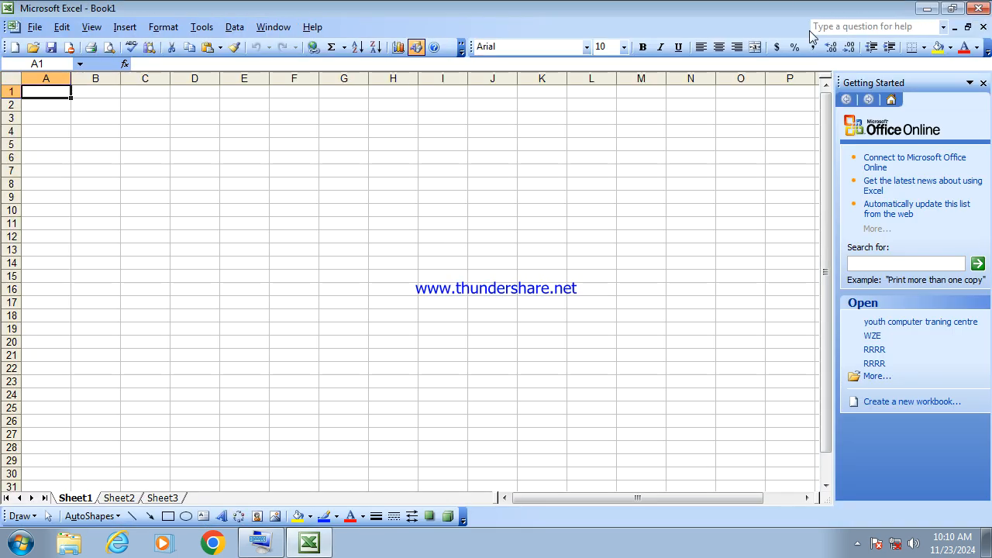
left_click(970, 83)
left_click(983, 83)
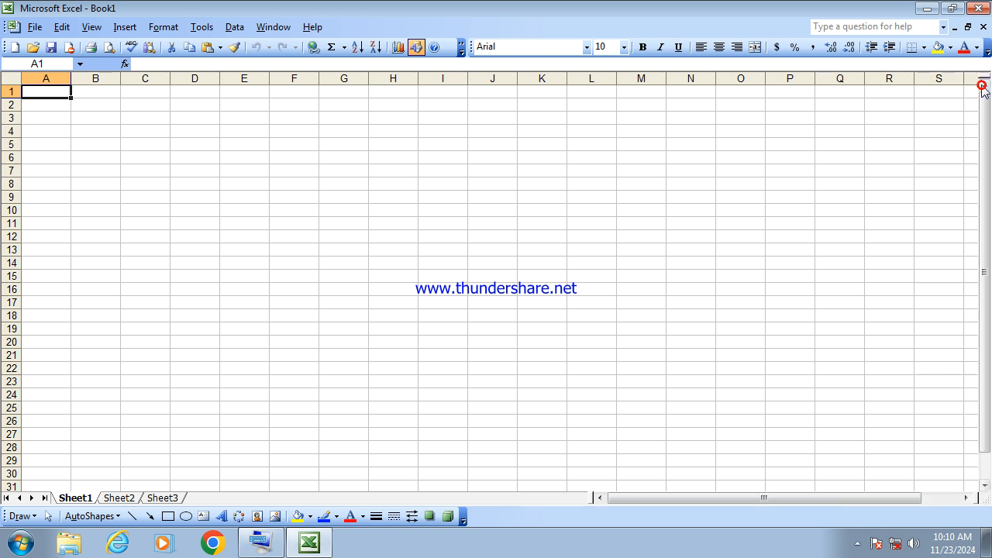
- Enter YOUTH COMPUTER TRAINING CENTRE in cell D6 of Sheet1 and reselect that cell
left_click(223, 183)
left_click(181, 169)
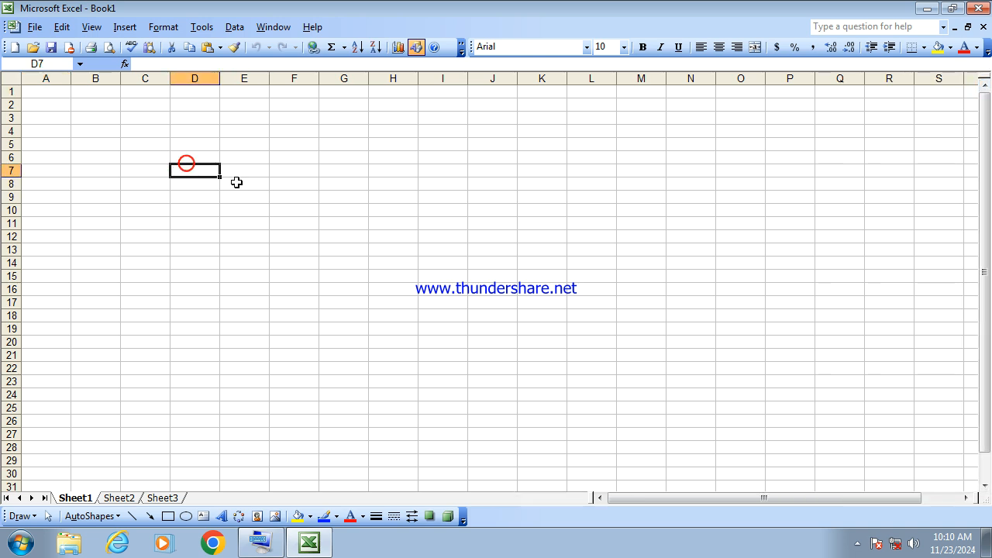
left_click(194, 159)
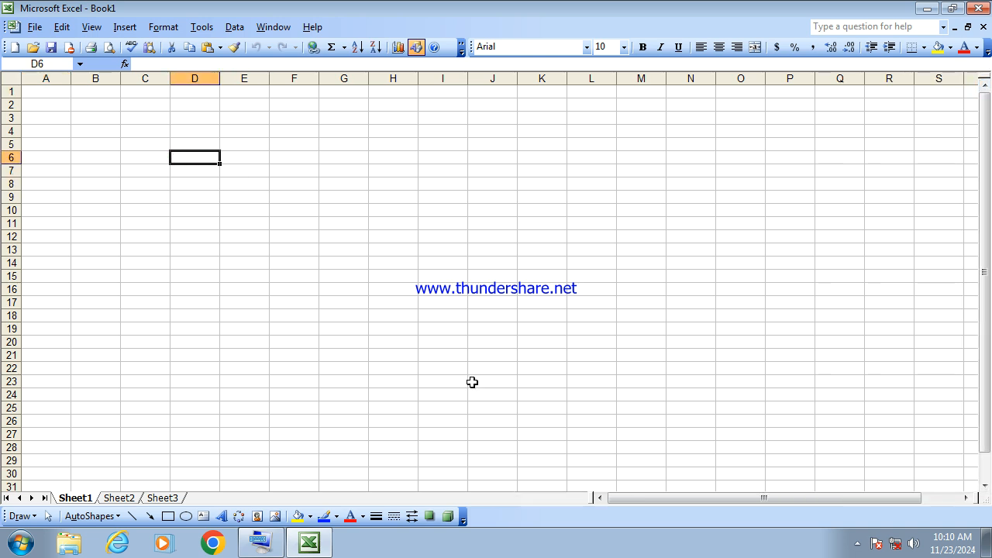
type("YOUTH COMPU")
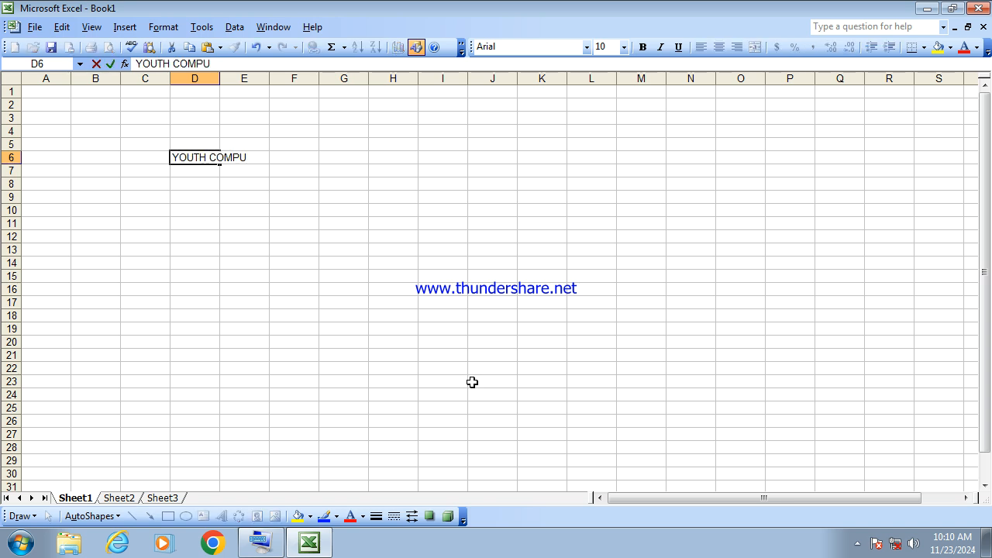
type("TER TRAINING CE")
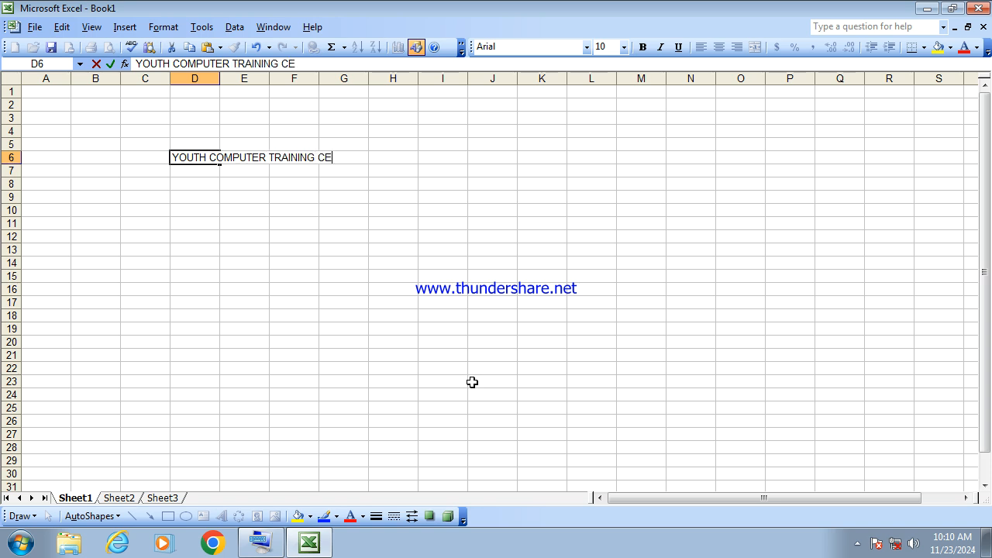
type("NTRE")
key("Return")
key("Up")
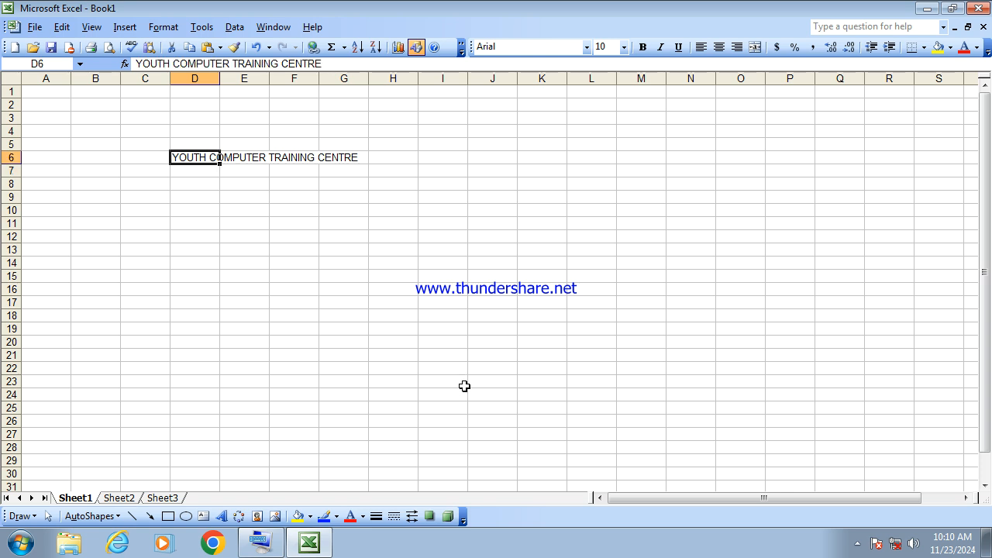
key("shift+Right")
key("shift+Right")
key("shift+Right")
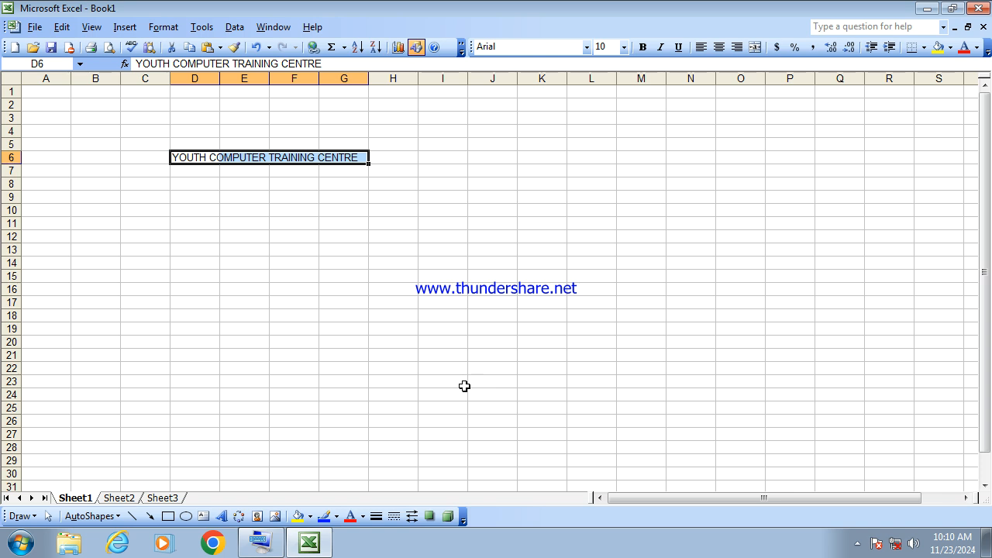
key("ctrl+k")
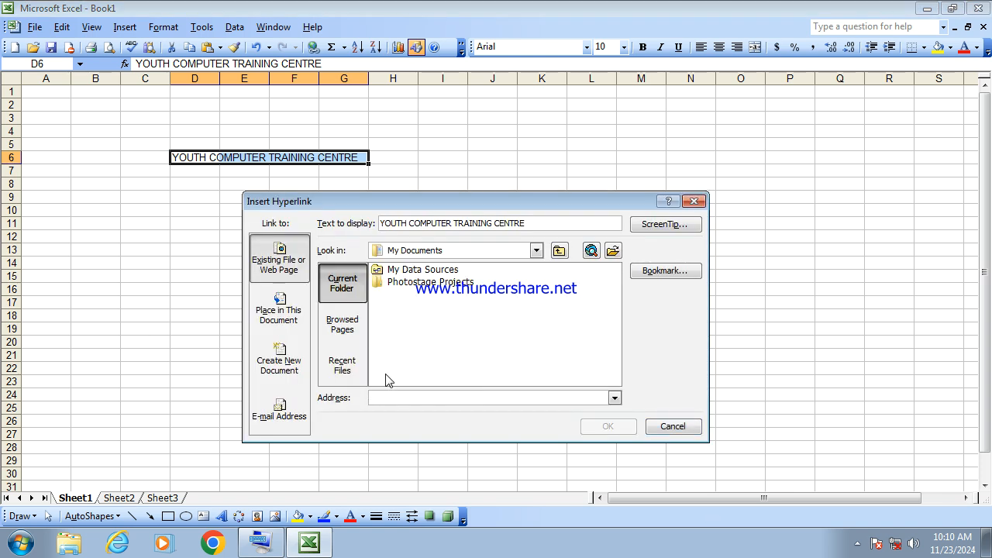
left_click(670, 425)
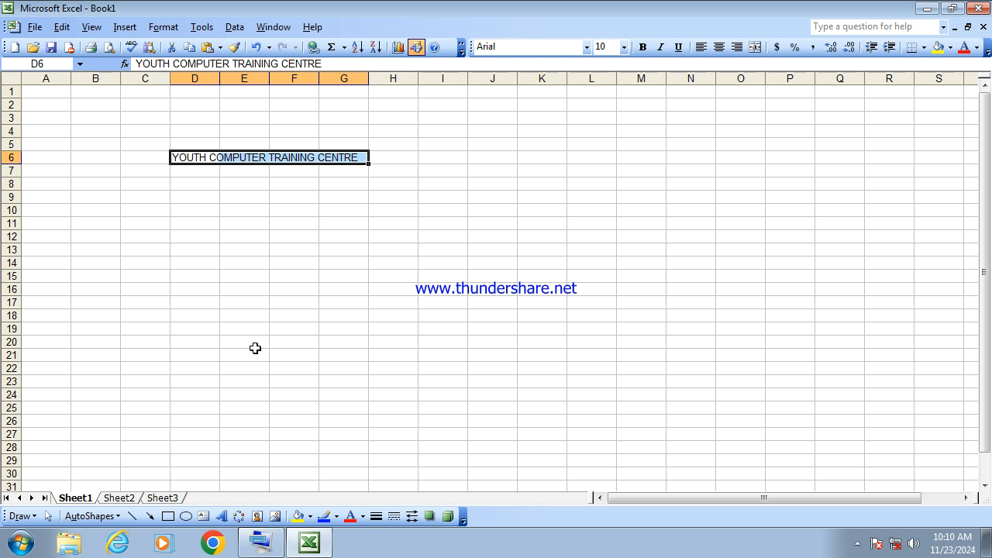
left_click(372, 235)
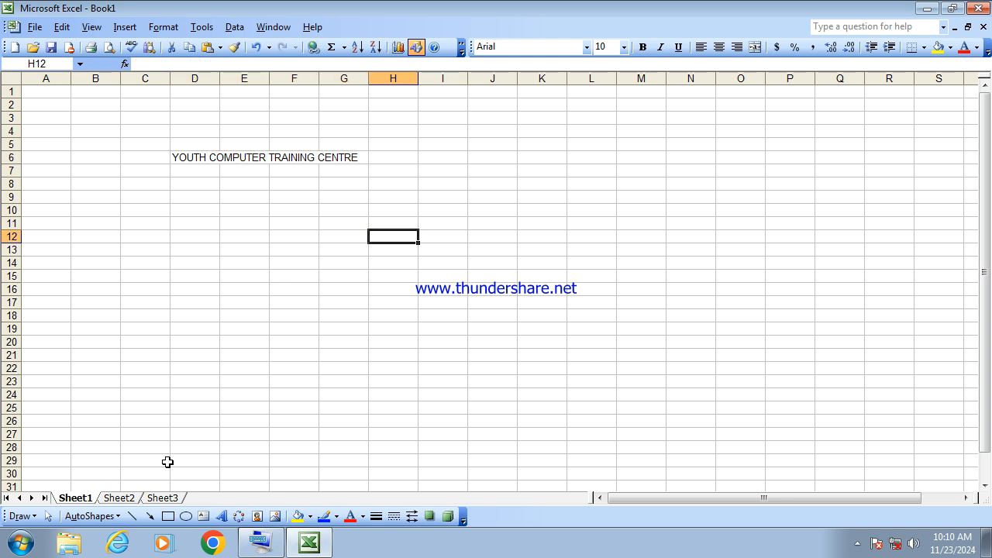
- Enter STUDENT NAME in cell C7 of Sheet2 and autofit the width of column C
left_click(121, 498)
left_click(144, 166)
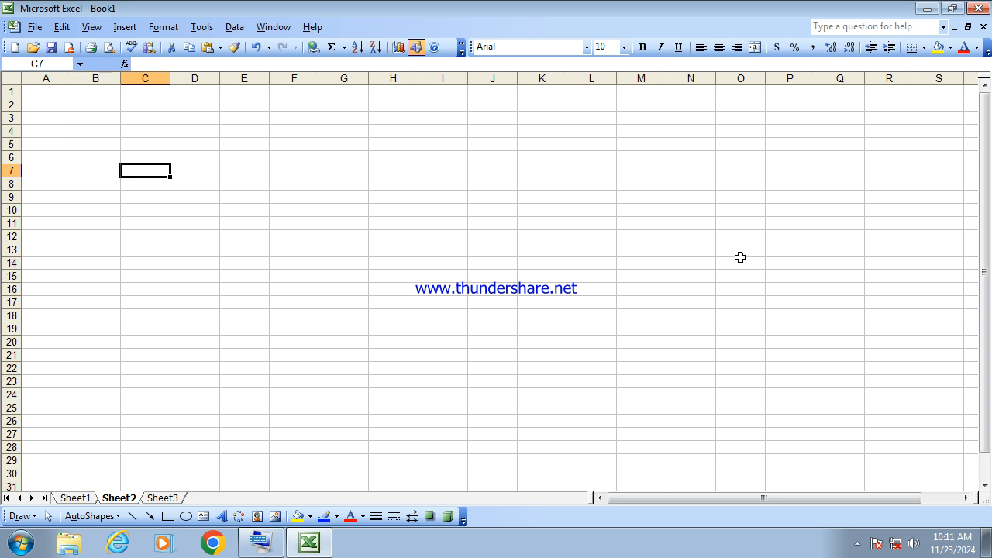
type("STUDE")
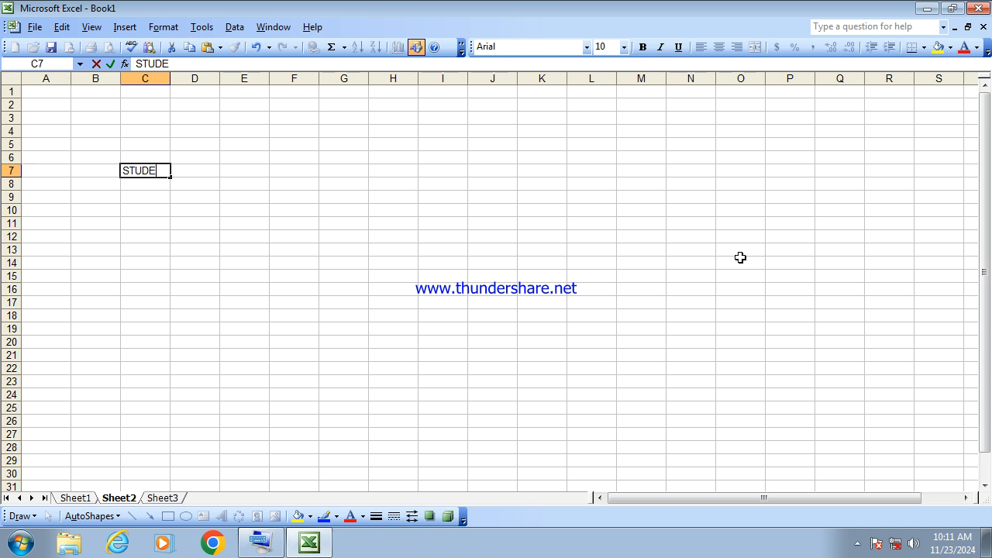
type("NT NAME")
left_click(741, 257)
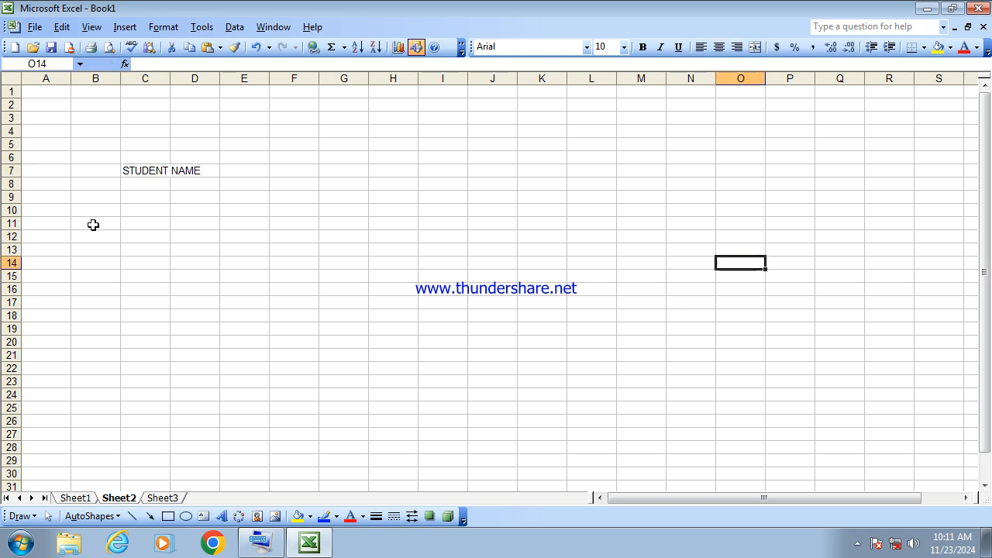
double_click(170, 81)
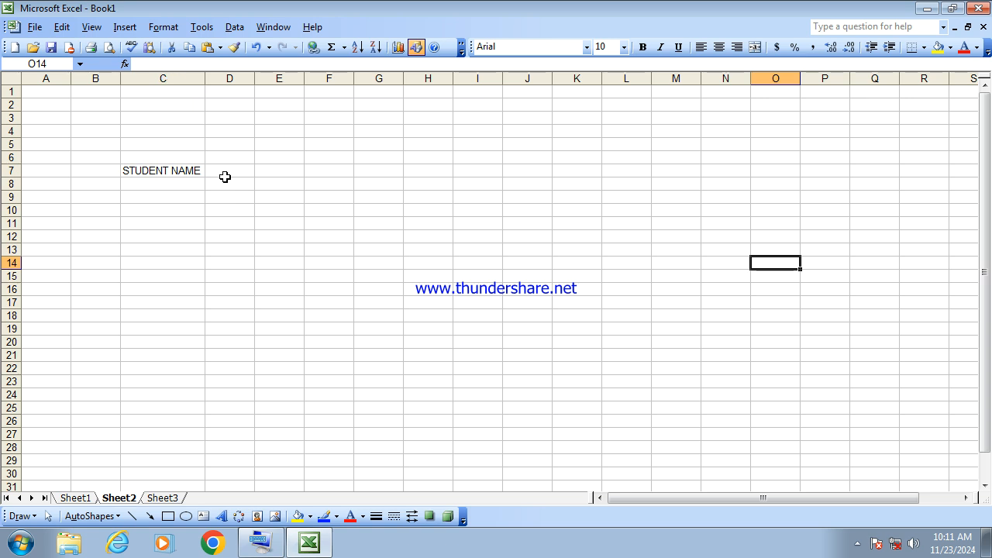
- Enter the headers AGE, DOS and WORD in cells D7, E7 and F7 of Sheet2
left_click(224, 172)
type("AGE")
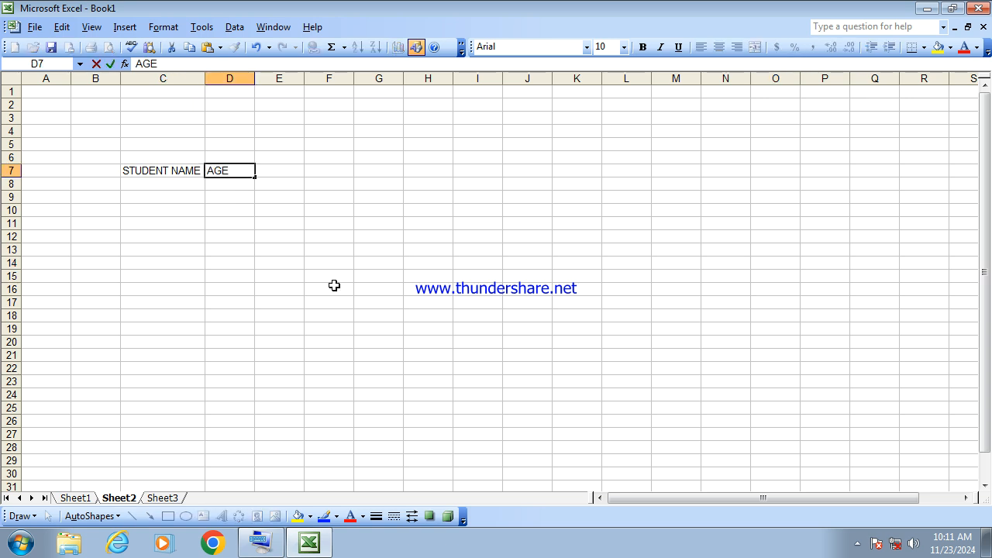
left_click(334, 286)
left_click(274, 171)
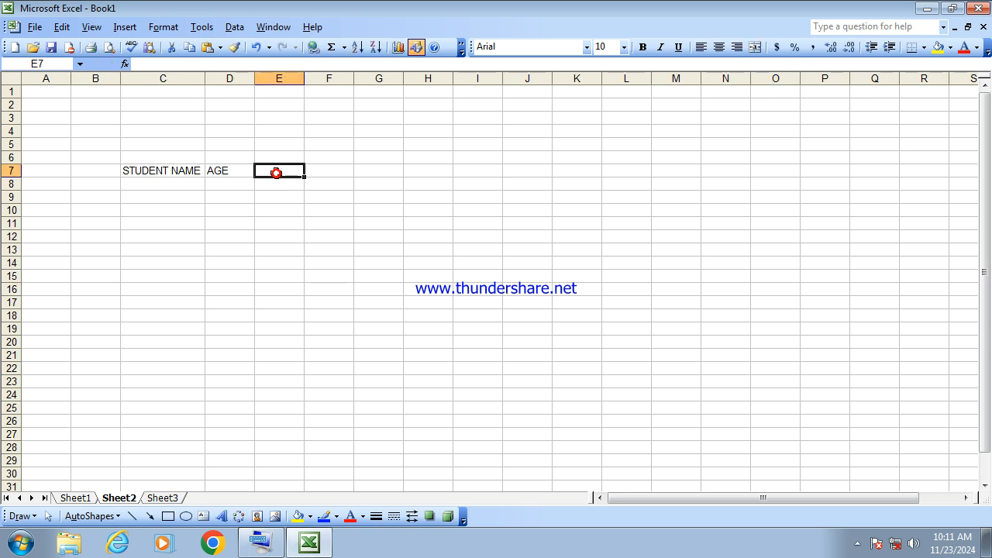
type("SA")
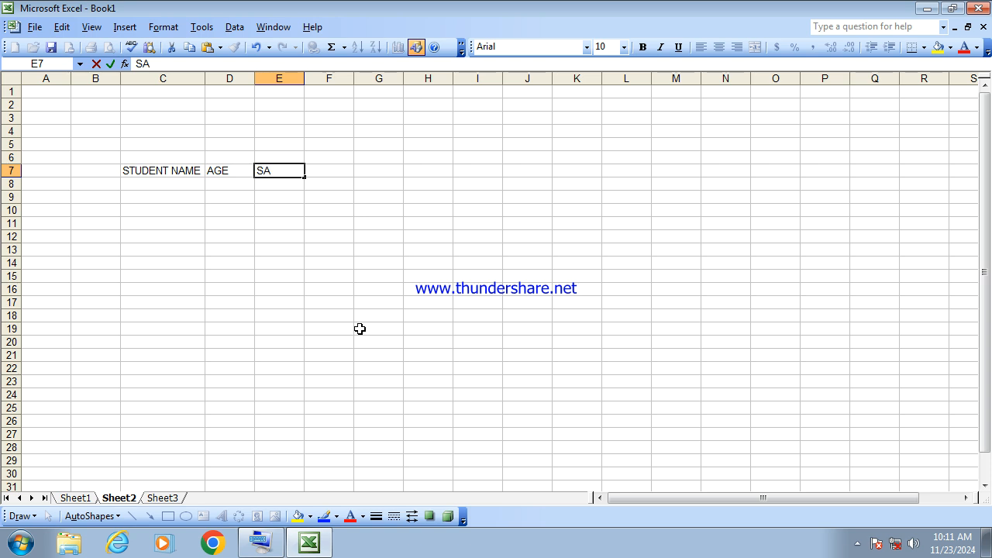
key("BackSpace")
key("BackSpace")
type("DOS")
left_click(325, 165)
type("WO")
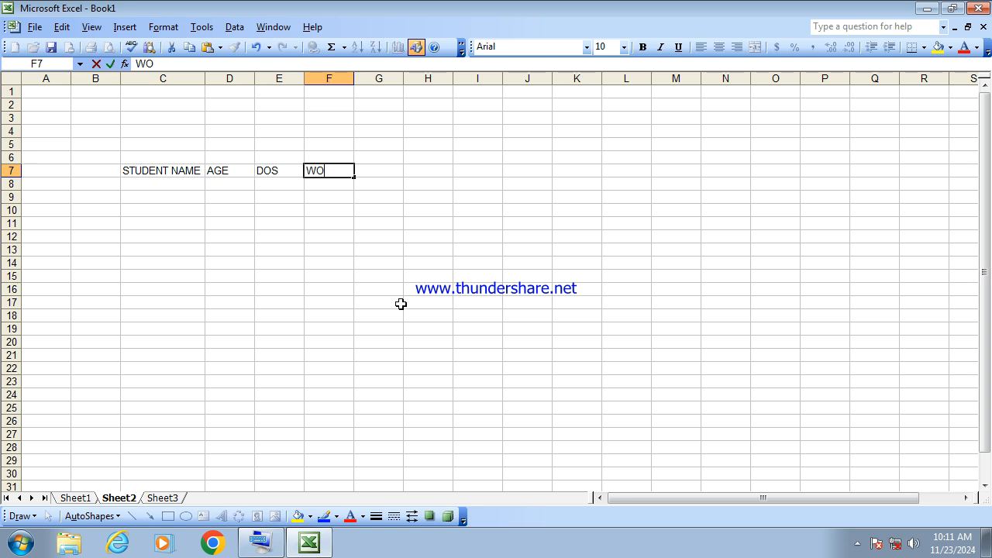
type("RD")
left_click(401, 304)
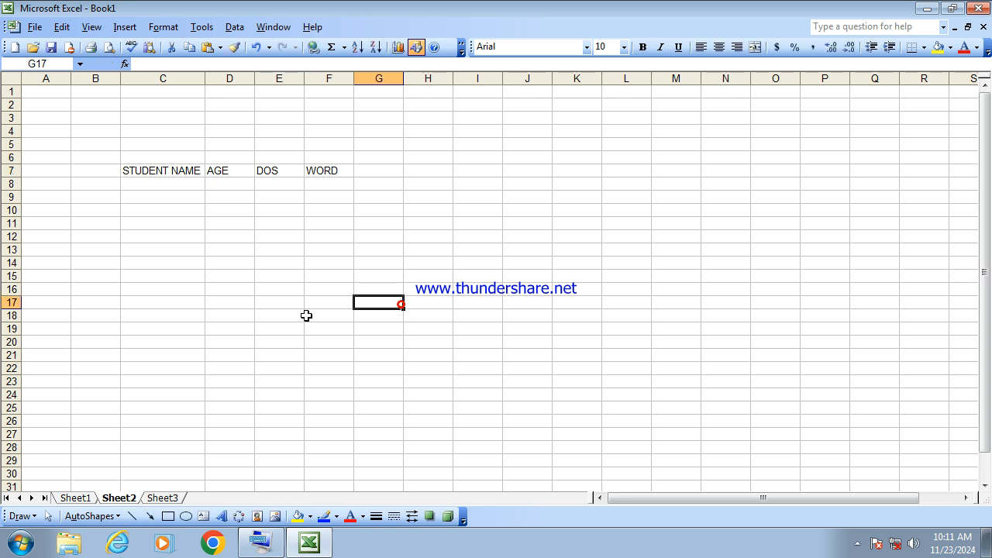
- Fill row 8 with the first student's name in C8, age 44, DOS 55 and WORD 77
left_click(173, 184)
type("S")
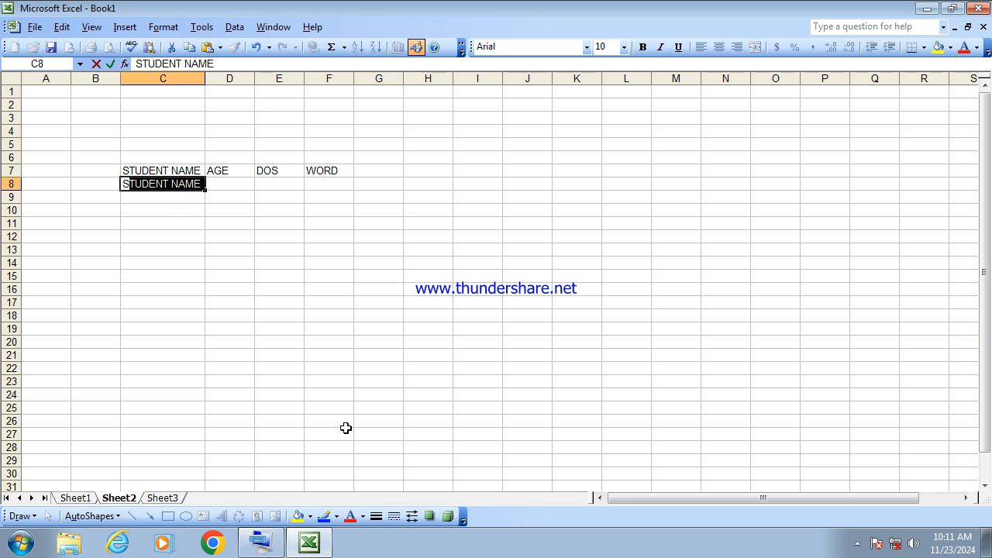
key("Delete")
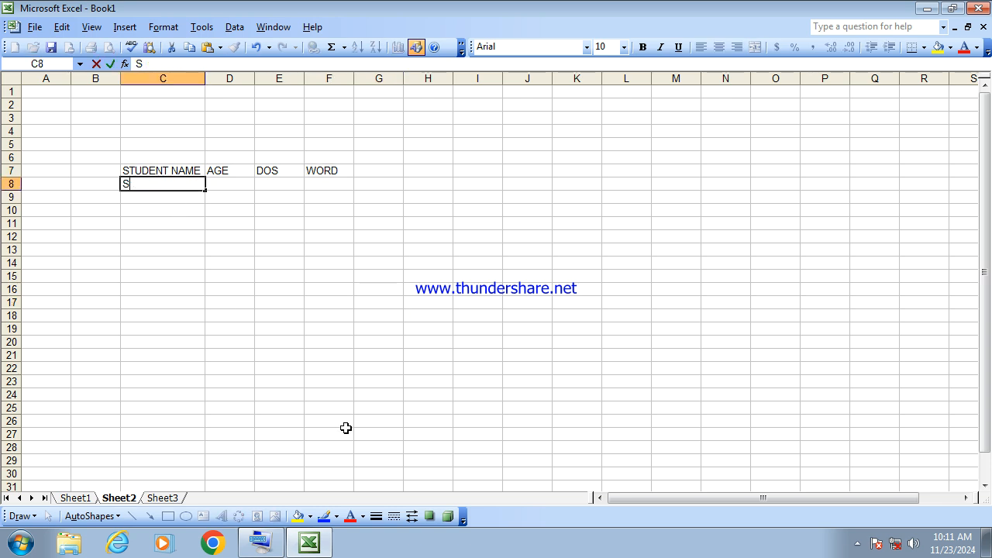
key("BackSpace")
type("ASIT")
key("Tab")
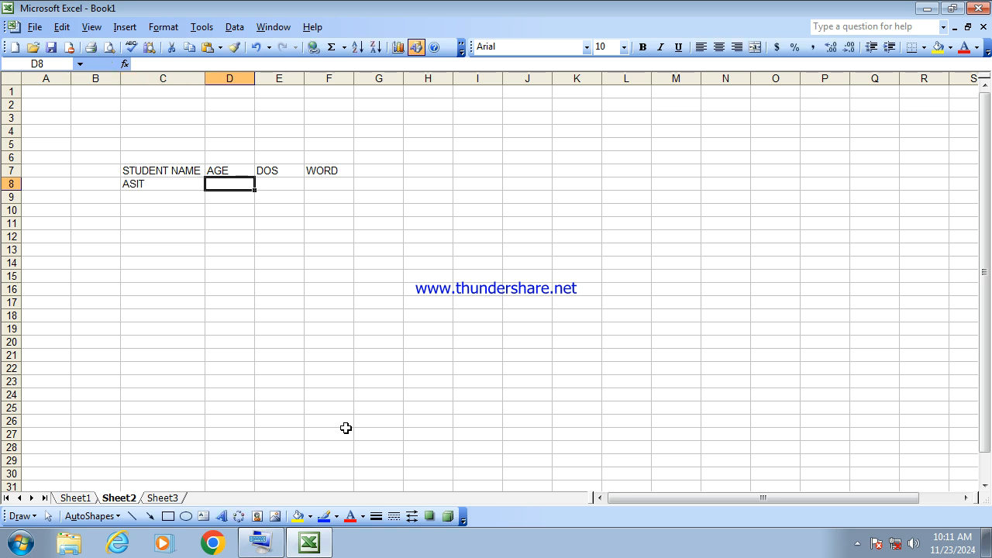
type("44")
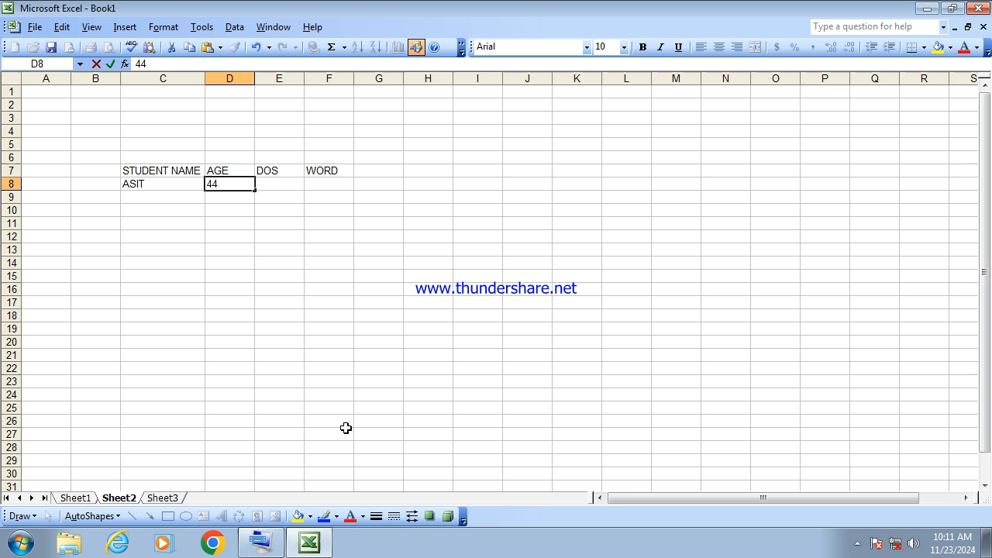
key("Tab")
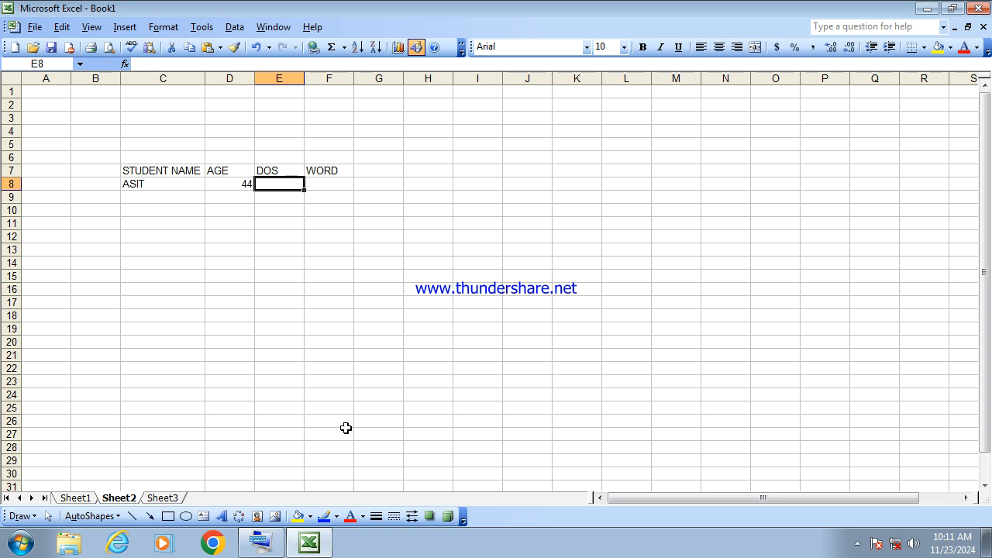
type("55")
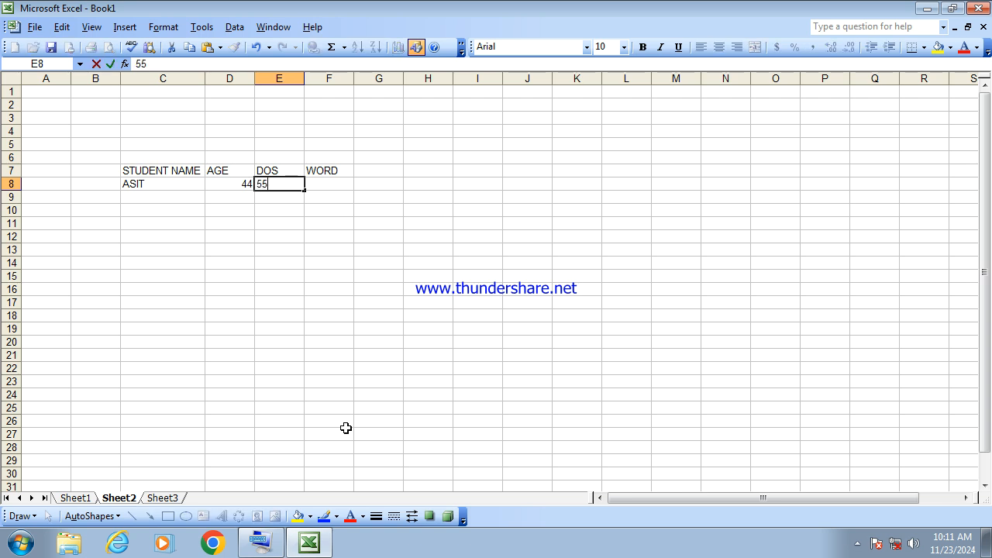
key("Tab")
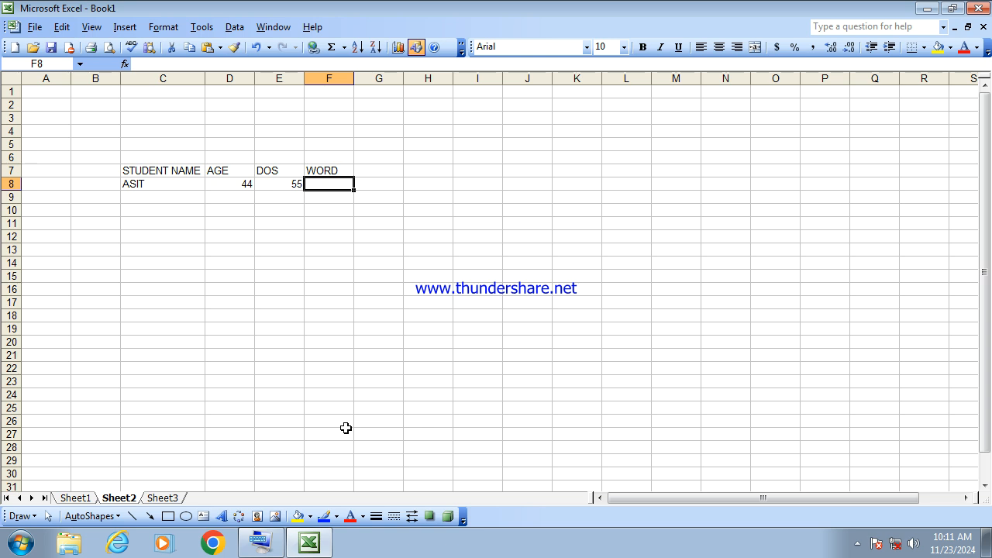
type("77")
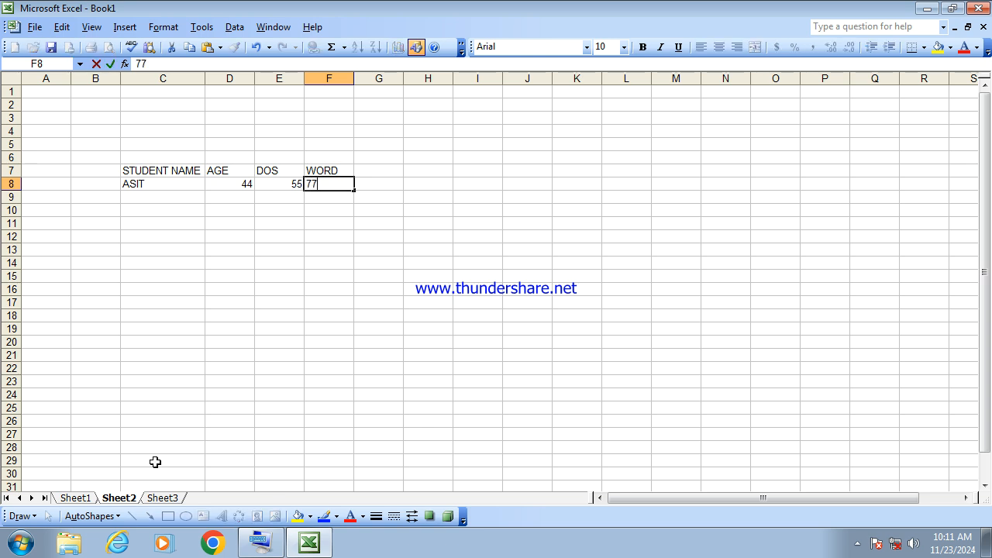
left_click(215, 290)
left_click_drag(147, 170, 351, 184)
left_click(333, 263)
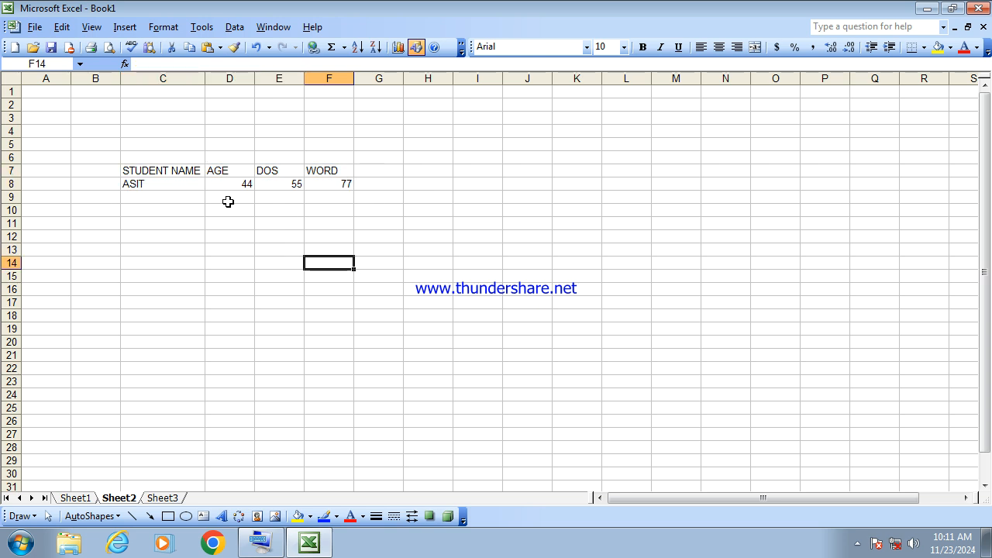
left_click(156, 184)
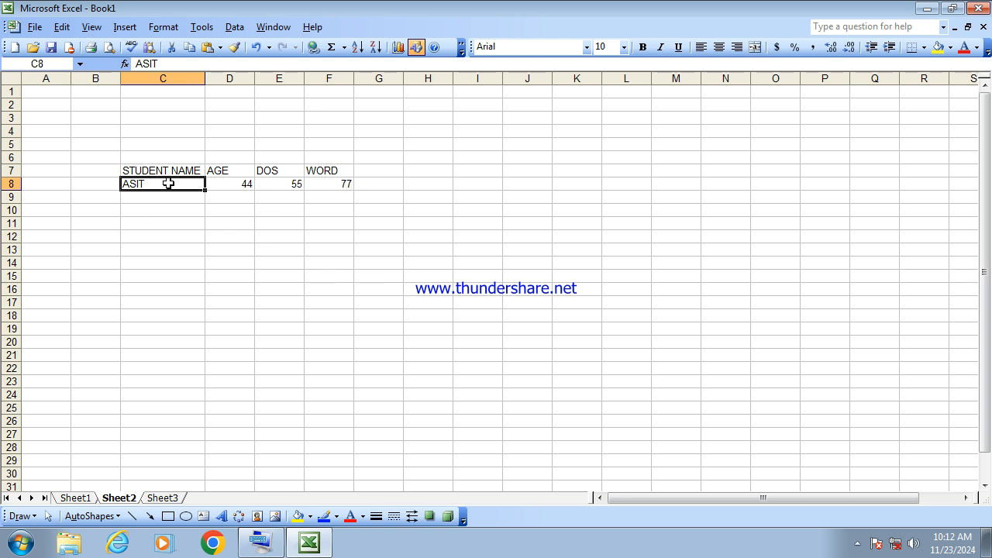
key("ctrl+k")
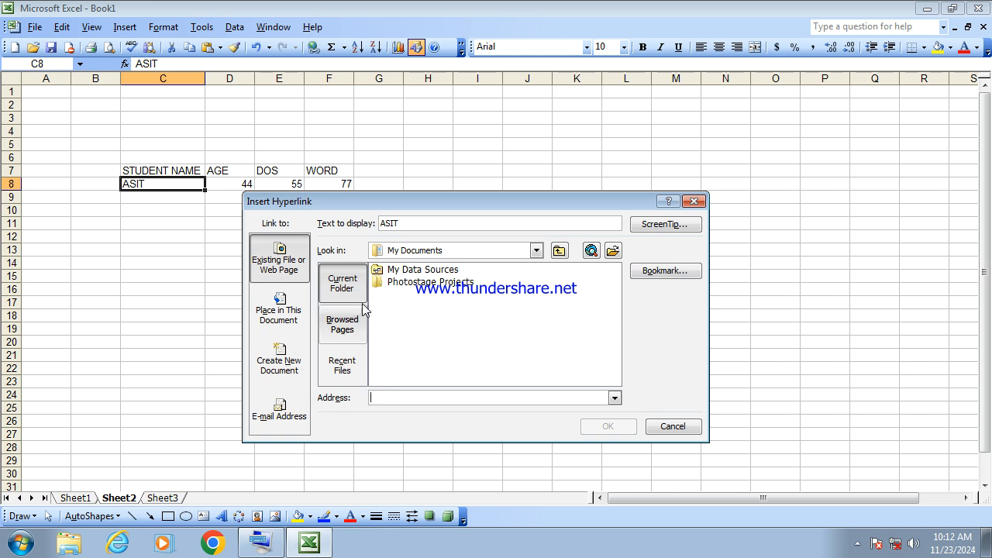
left_click(672, 426)
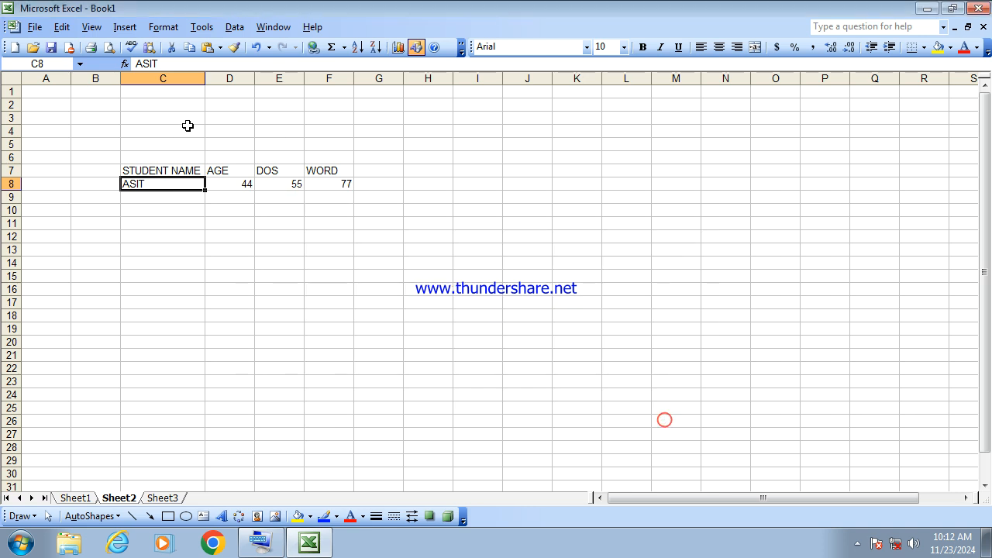
- Compare Sheet1 with Sheet2 and select the heading range D6:G6 on Sheet1
left_click(85, 499)
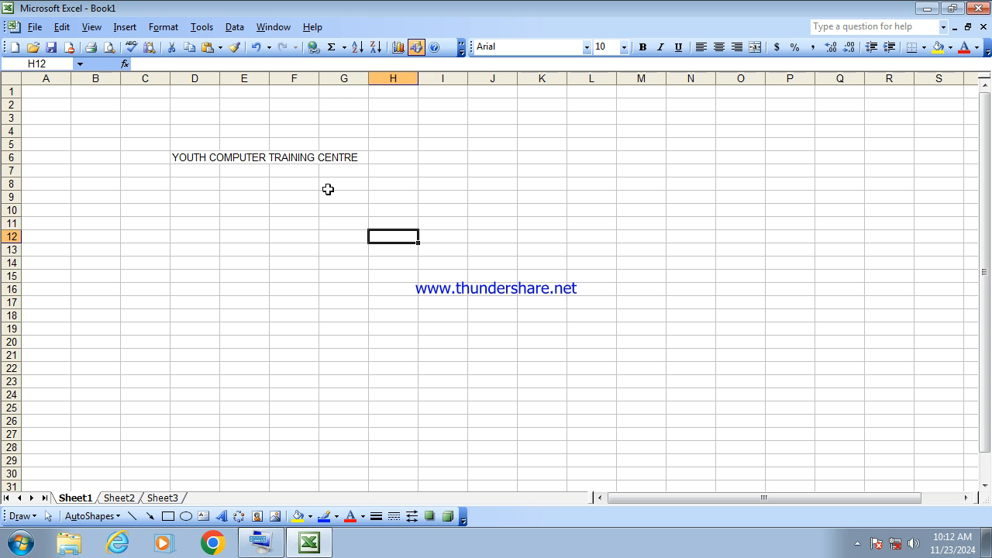
left_click(214, 160)
left_click(118, 498)
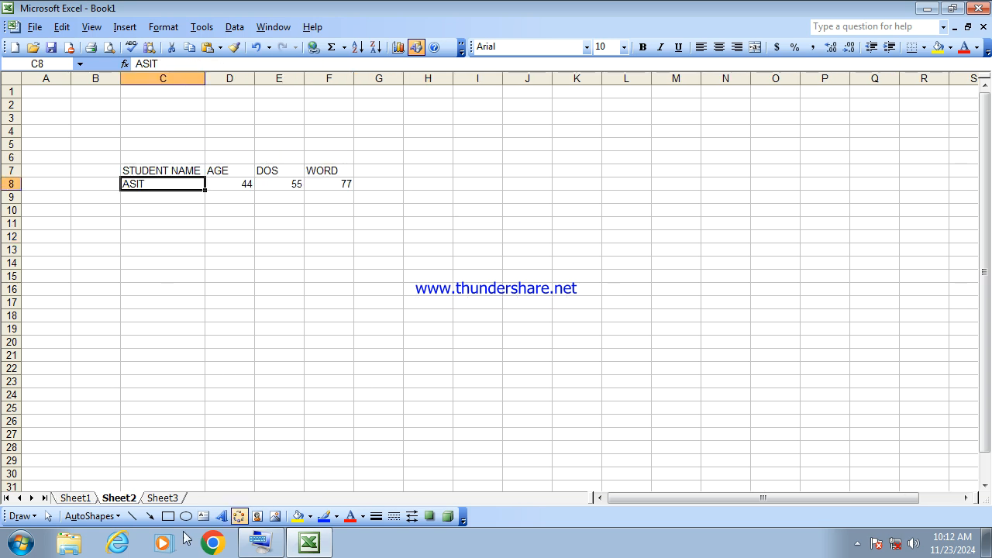
left_click(78, 497)
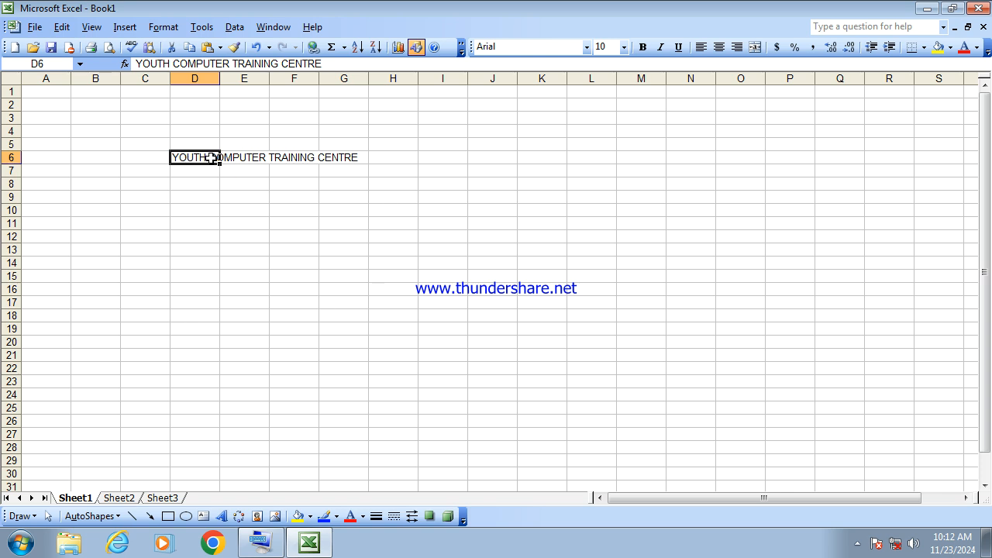
left_click(328, 230)
left_click(209, 158)
key("shift+Right")
key("shift+Right")
key("shift+Right")
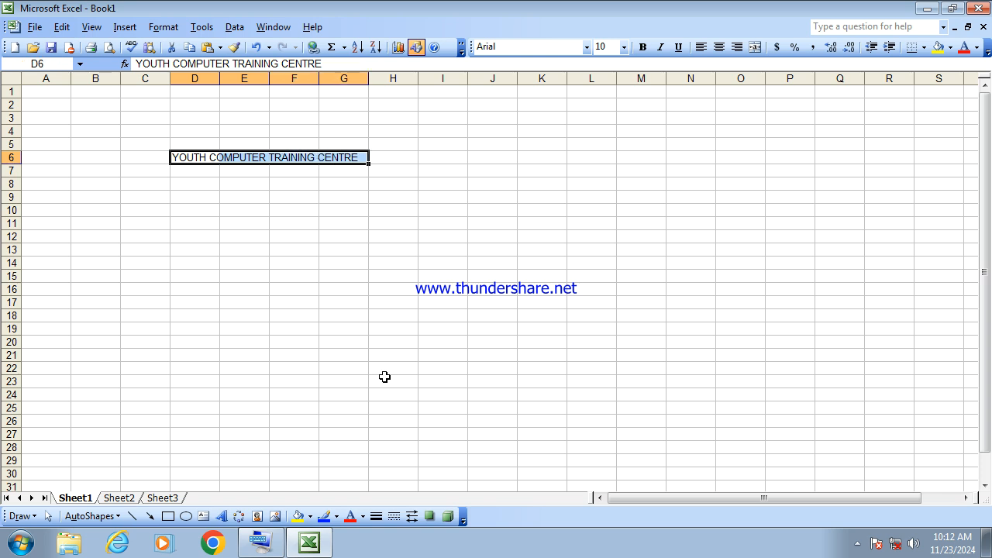
- Add the second student to row 9 of Sheet2, with the name in C9, age 22, DOS 44 and WORD 80
left_click(121, 499)
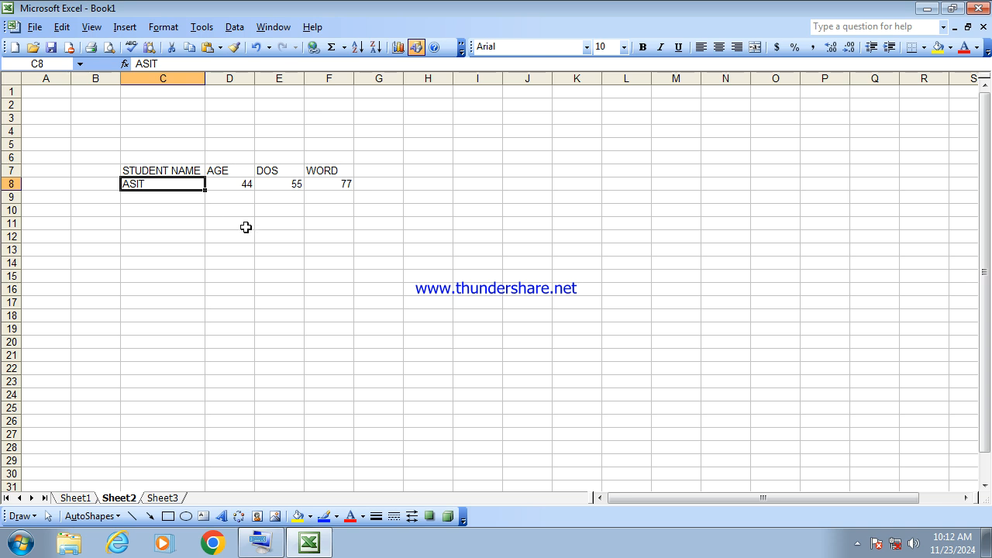
left_click(275, 239)
left_click(164, 200)
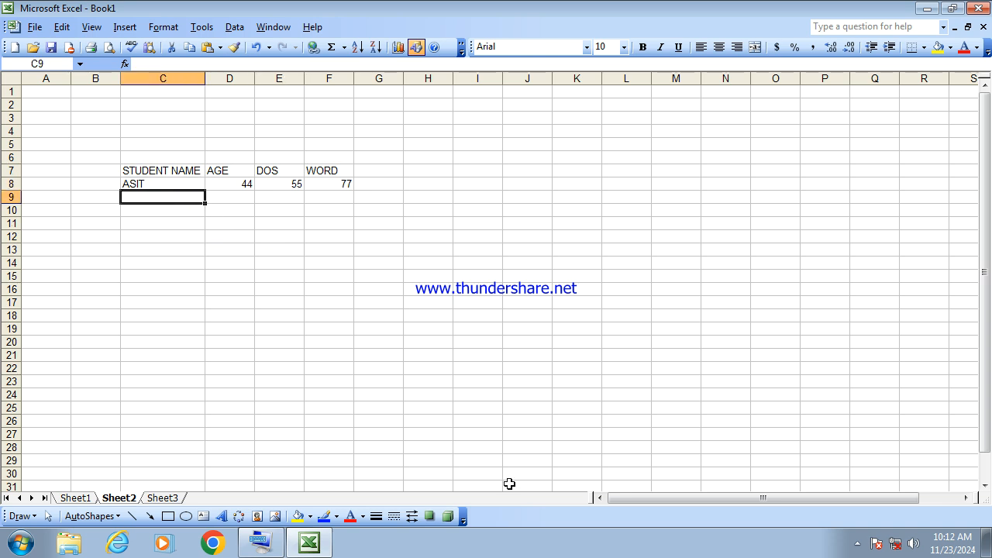
type("SUSMITA")
key("Tab")
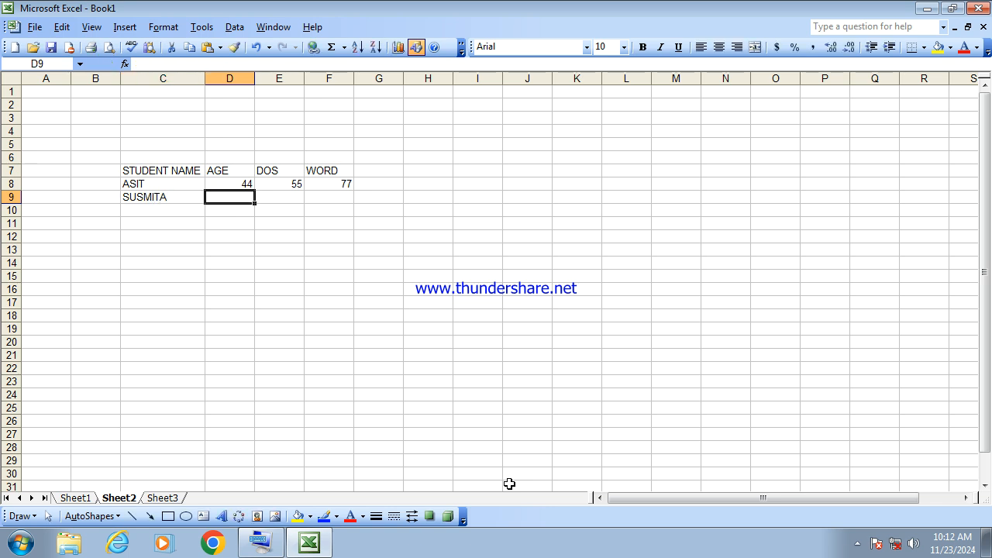
type("22")
key("Tab")
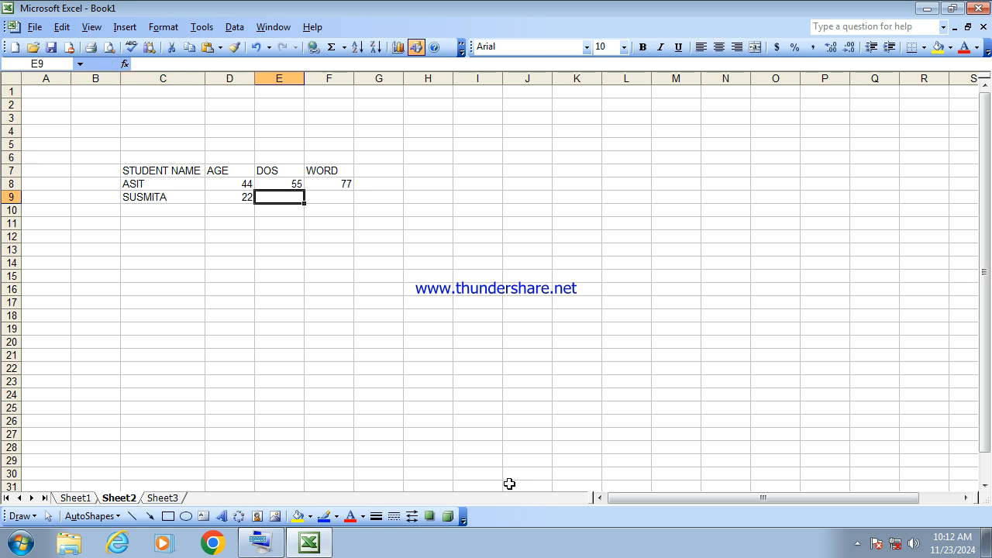
type("44")
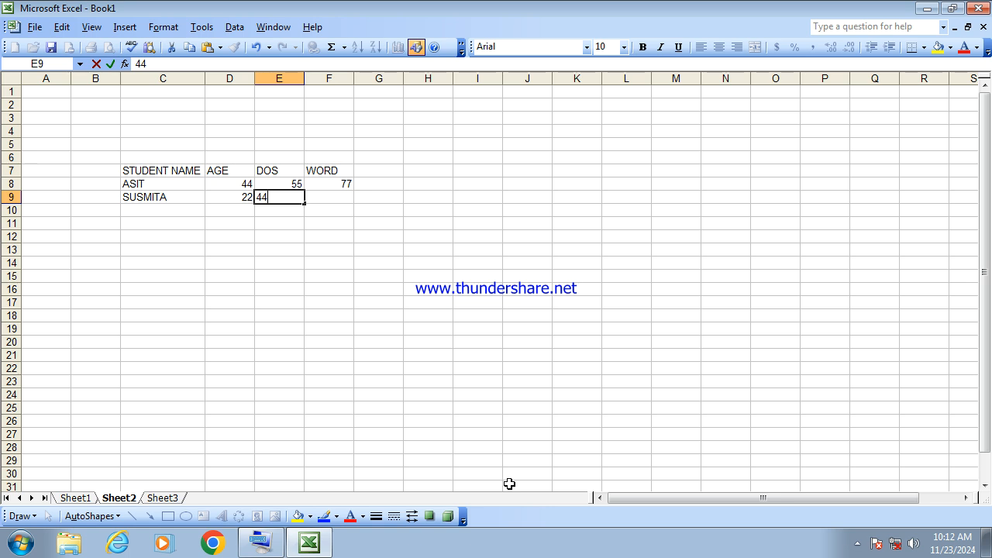
key("Tab")
type("80")
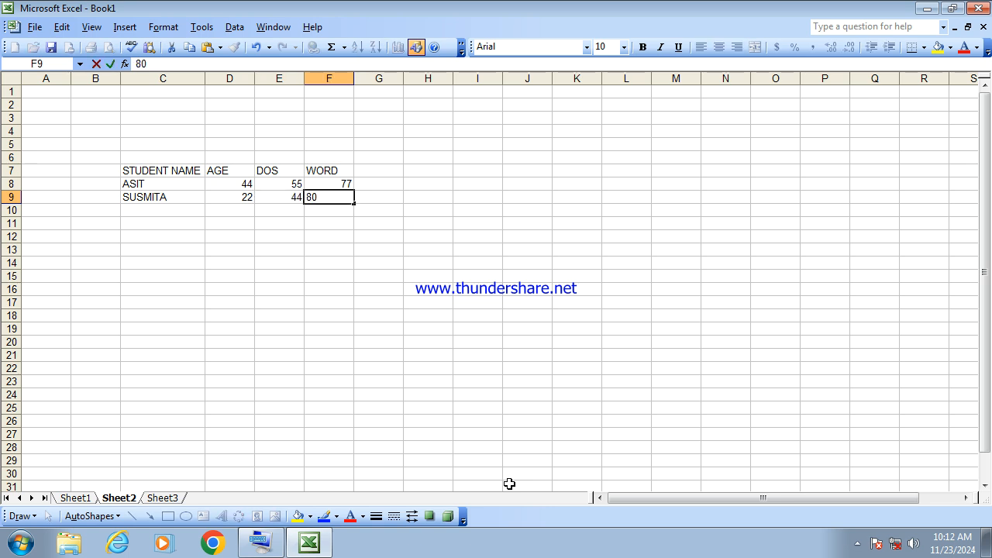
left_click(409, 320)
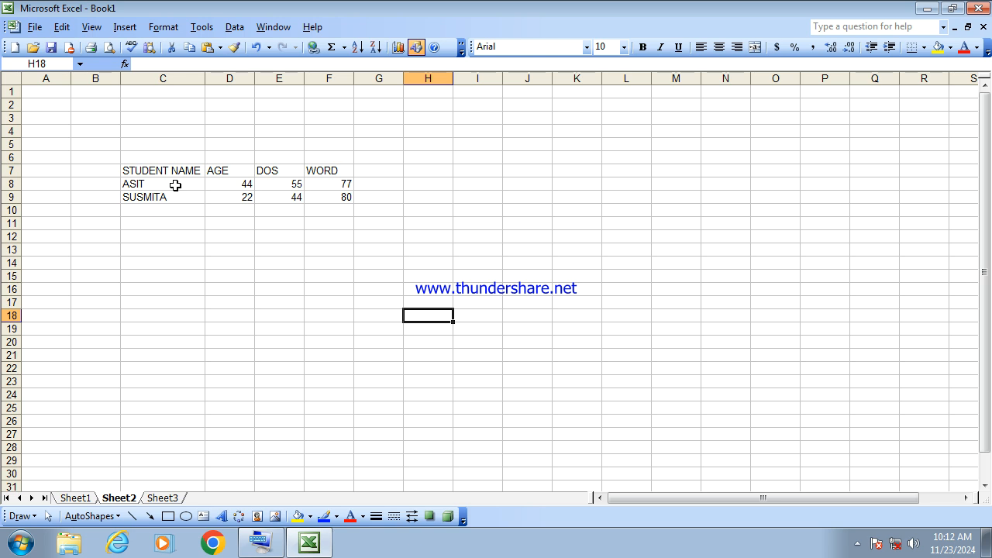
- Clear the heading selection on Sheet1 and return to the student table on Sheet2
left_click(75, 499)
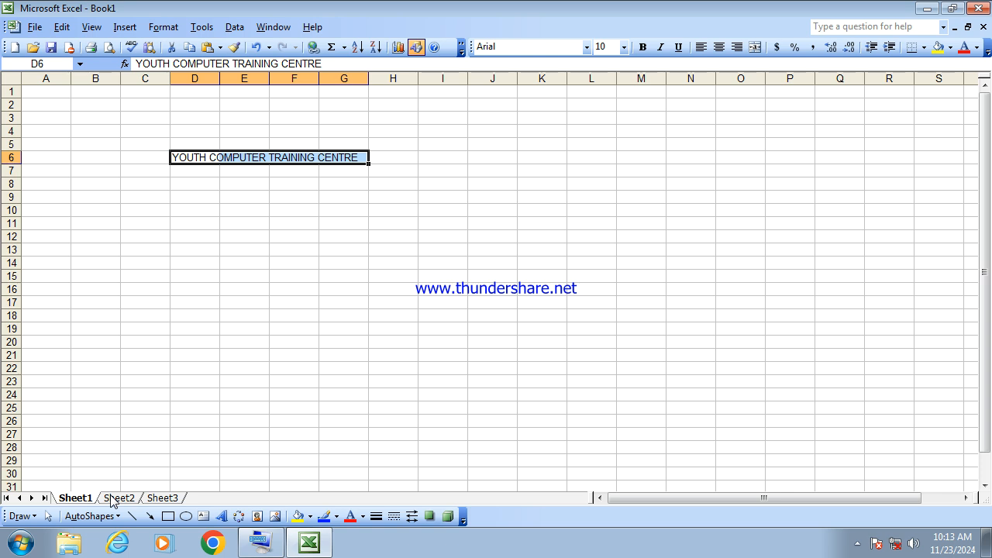
left_click(261, 220)
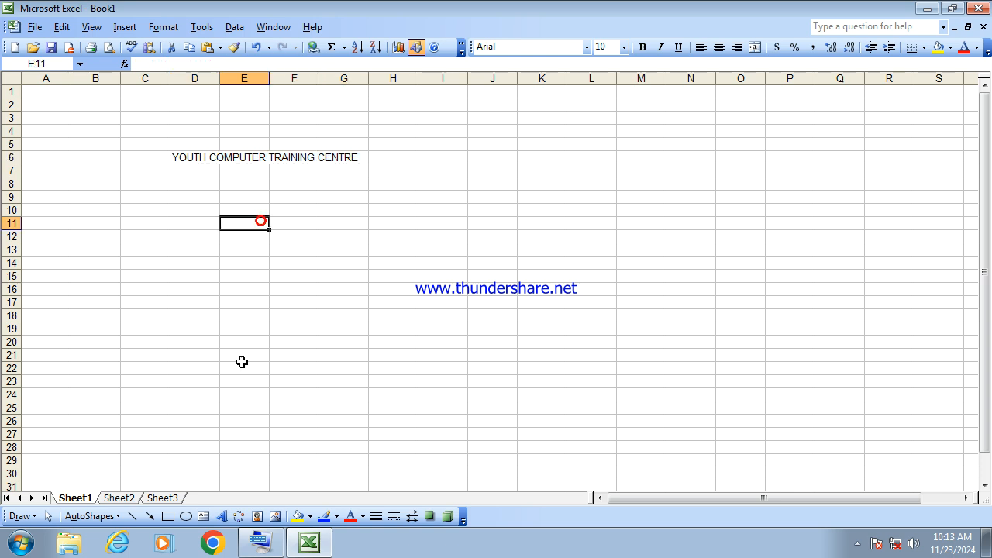
left_click(134, 502)
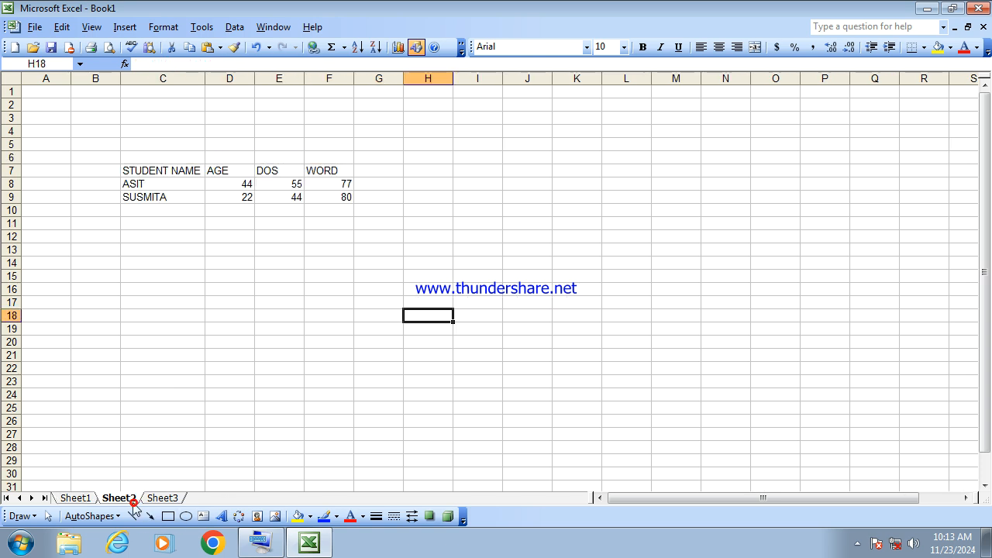
- Select cell C8 in the student table on Sheet2 and the heading range D6:G6 on Sheet1
left_click(159, 185)
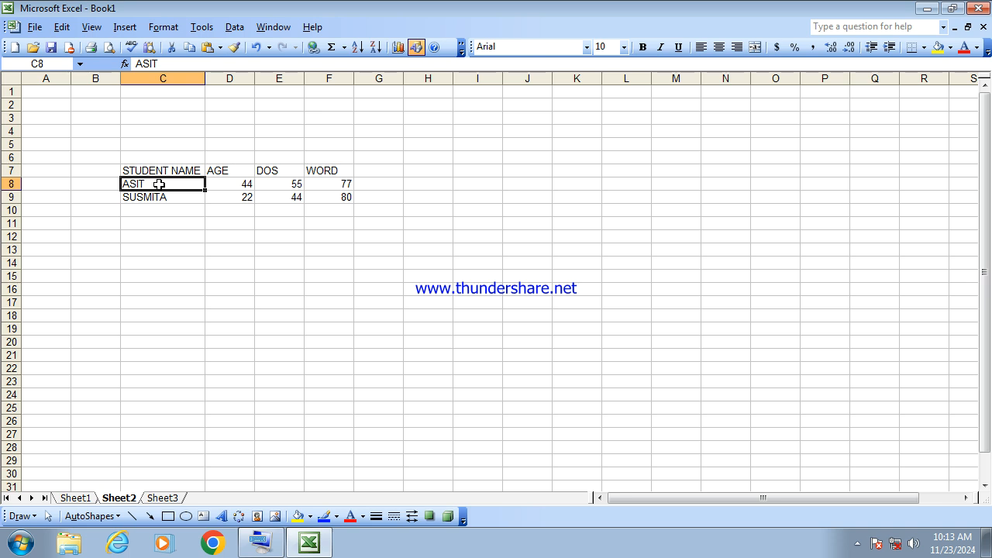
left_click(75, 497)
left_click(290, 263)
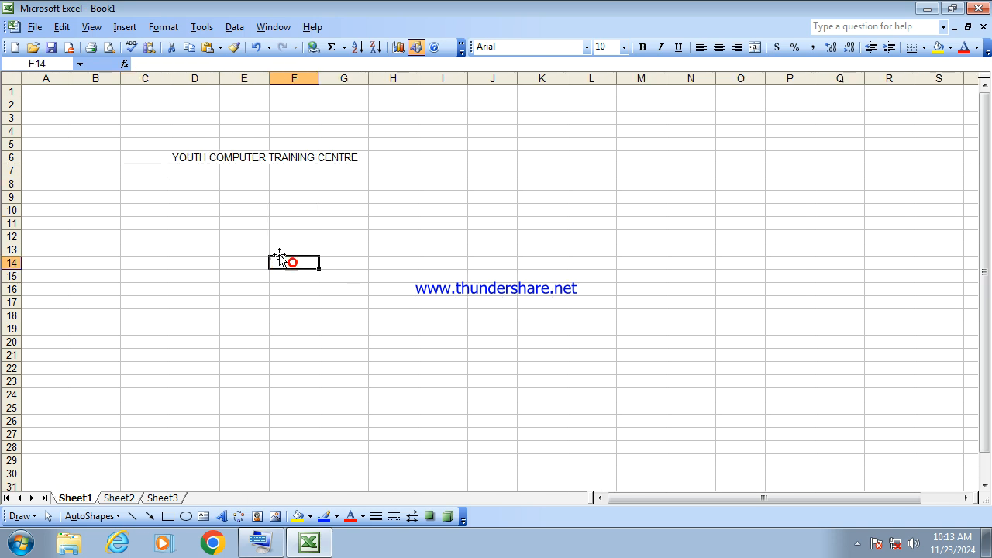
left_click(199, 158)
key("shift+Right")
key("shift+Right")
key("shift+Right")
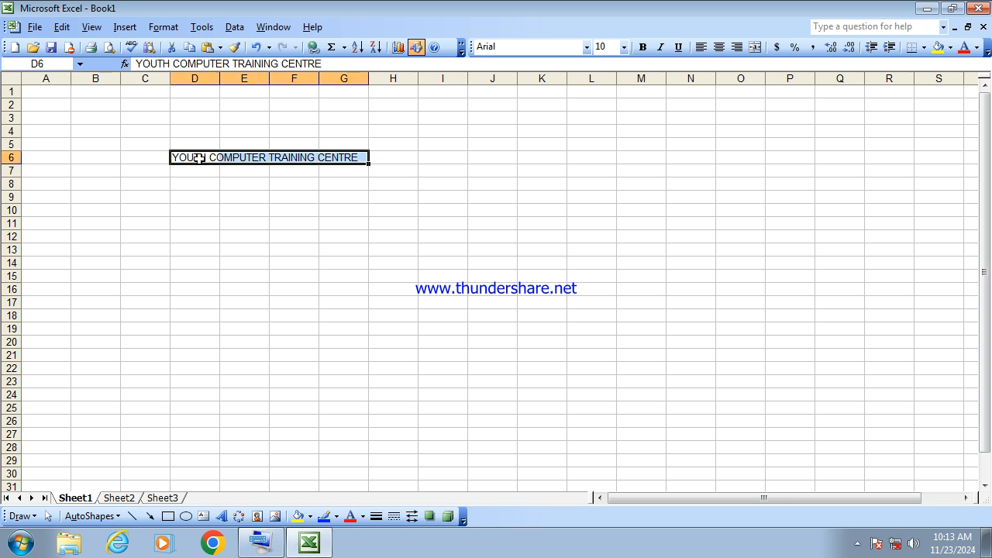
key("ctrl+k")
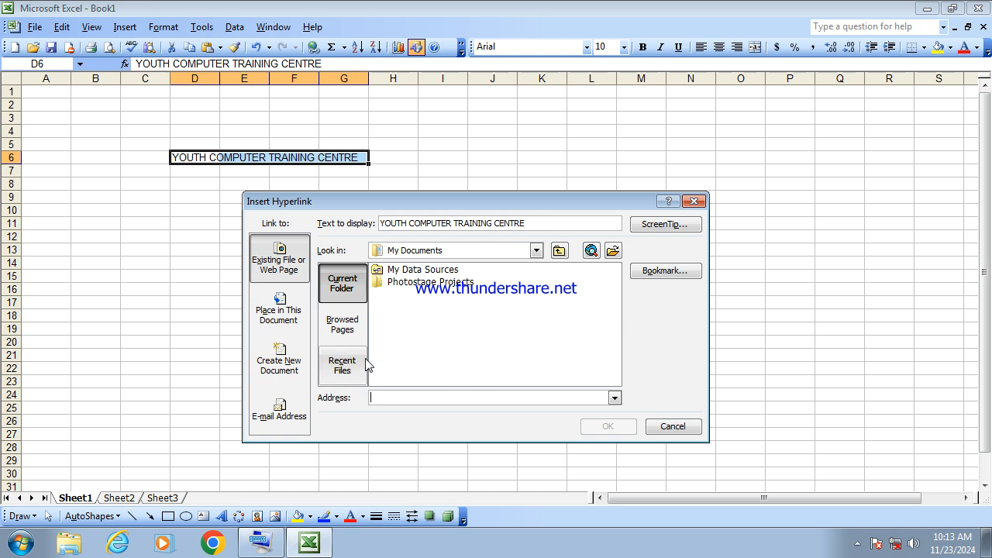
left_click(293, 323)
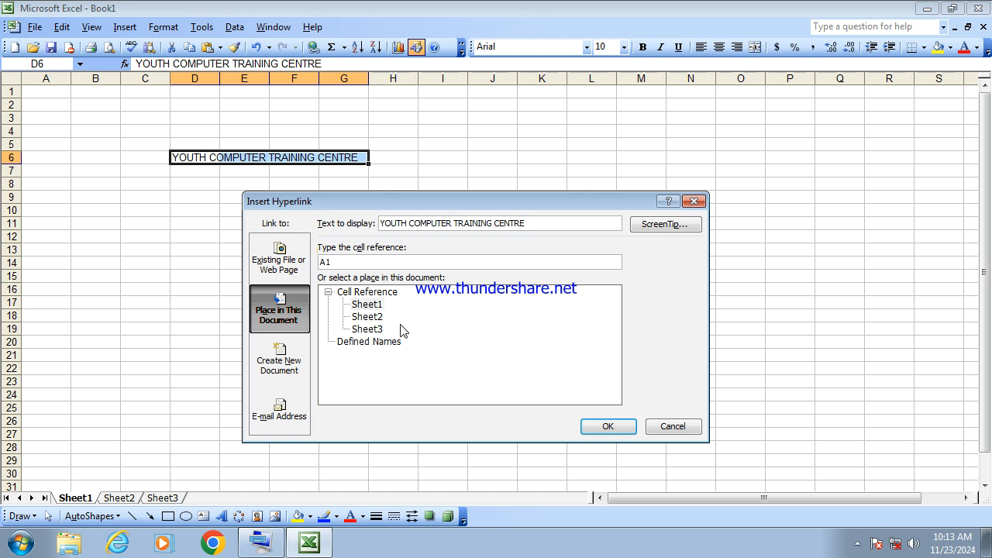
left_click(379, 319)
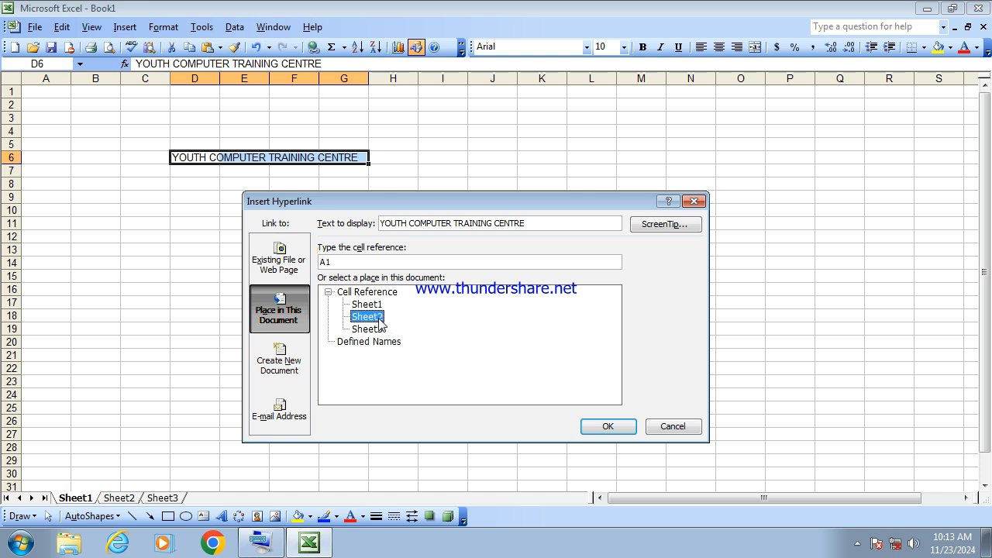
left_click(348, 265)
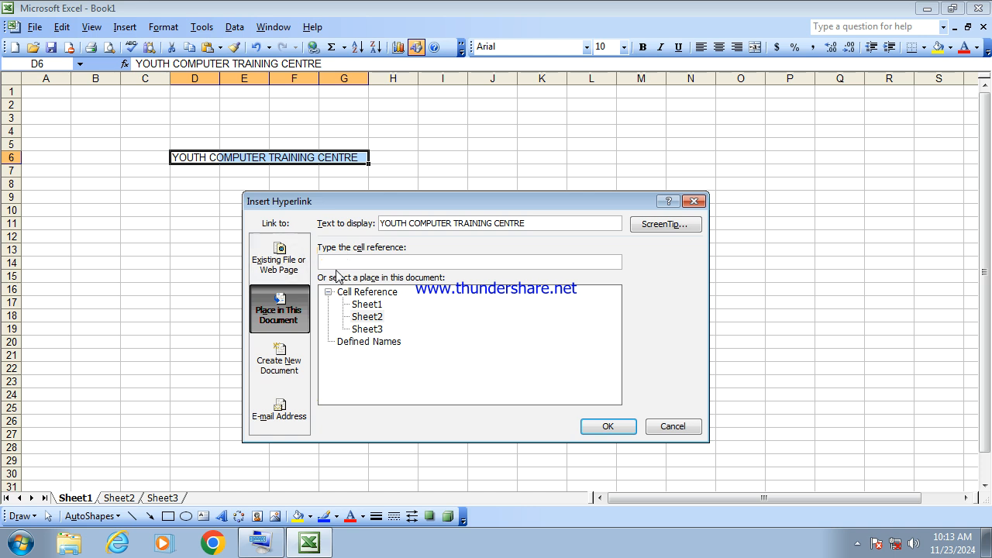
left_click(673, 428)
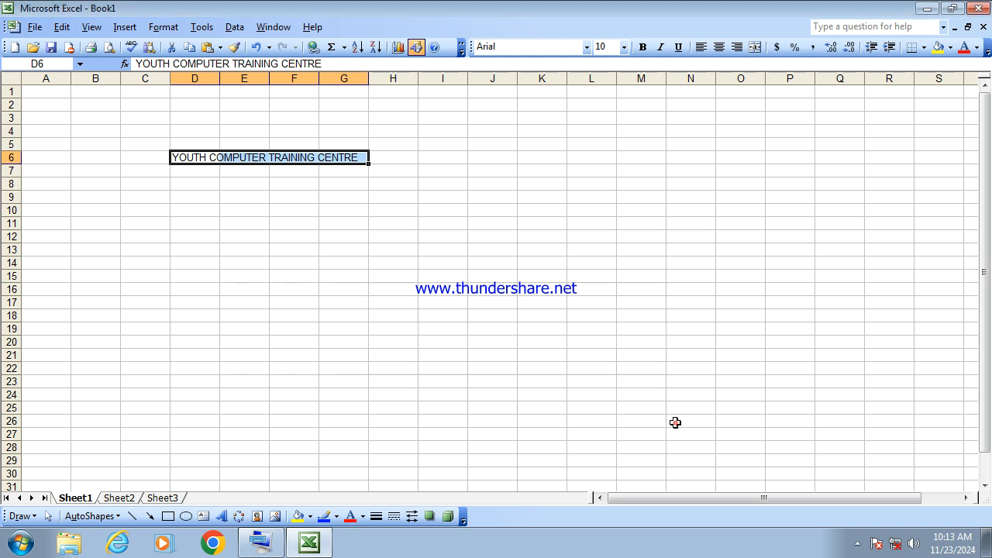
- Check the first student's cell on Sheet2 and hyperlink the Sheet1 heading D6:G6 to cell C8 of Sheet2
left_click(128, 502)
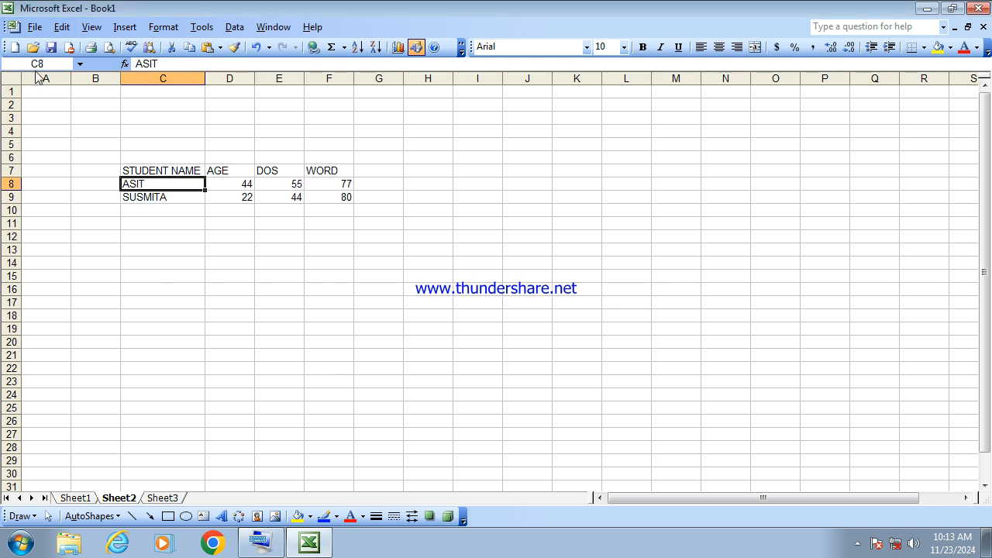
left_click(78, 498)
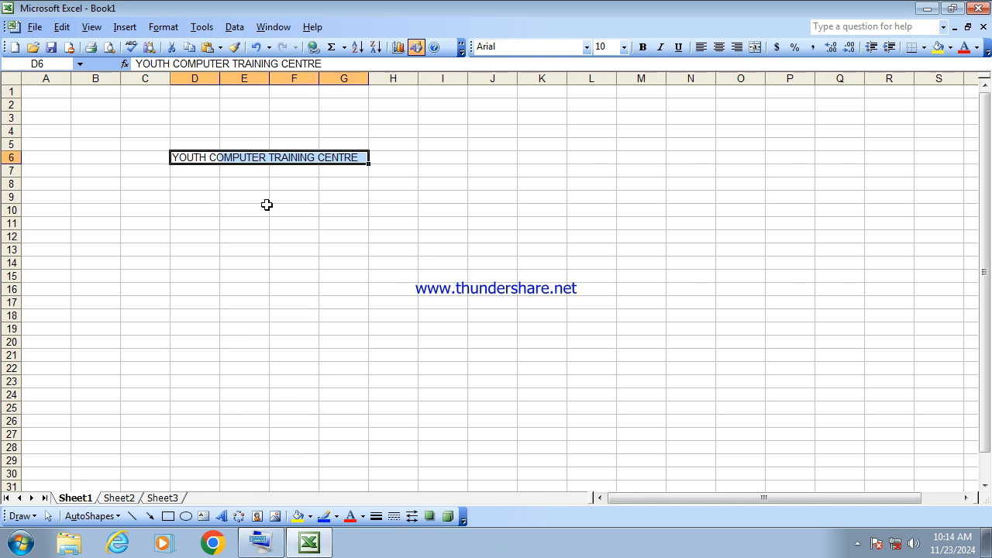
key("ctrl+k")
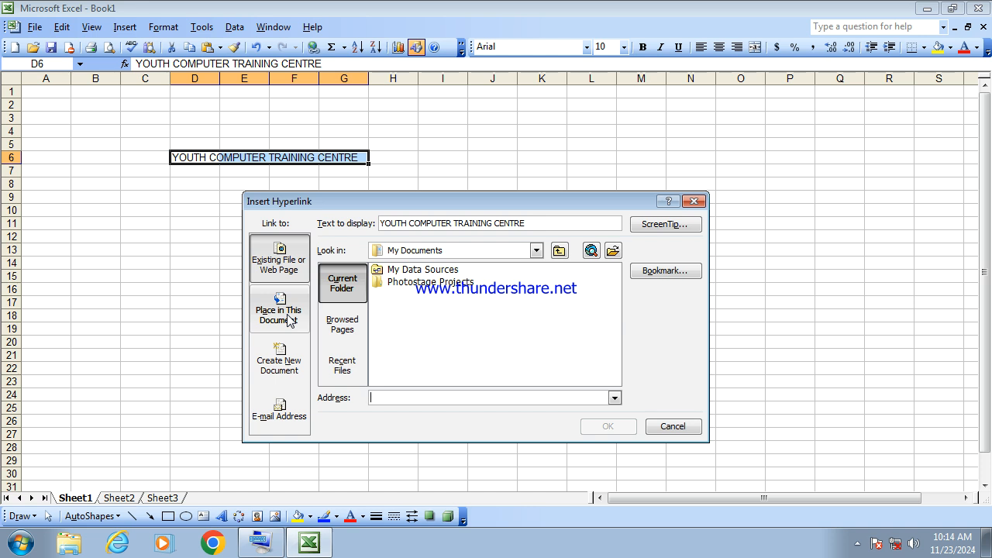
left_click(289, 319)
left_click(367, 317)
left_click(338, 262)
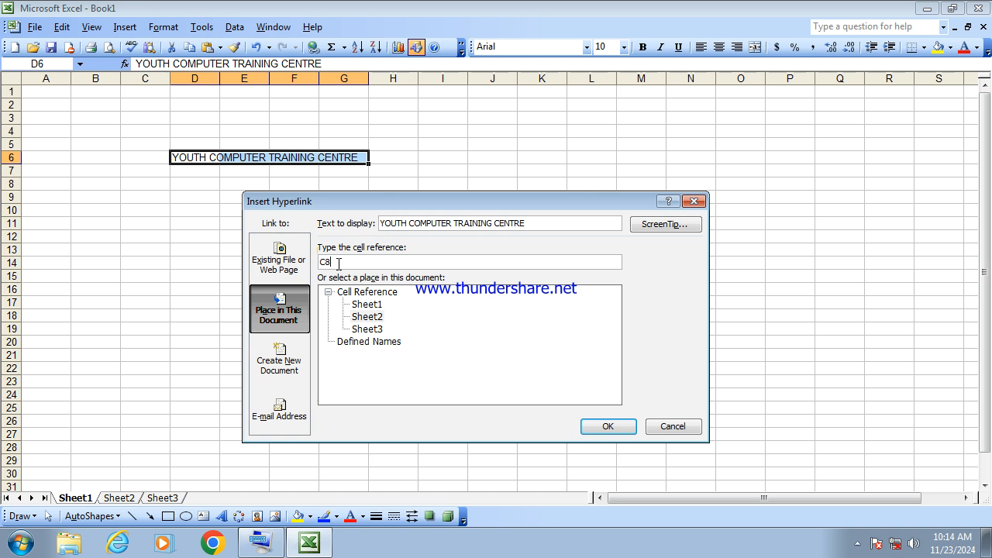
left_click(610, 428)
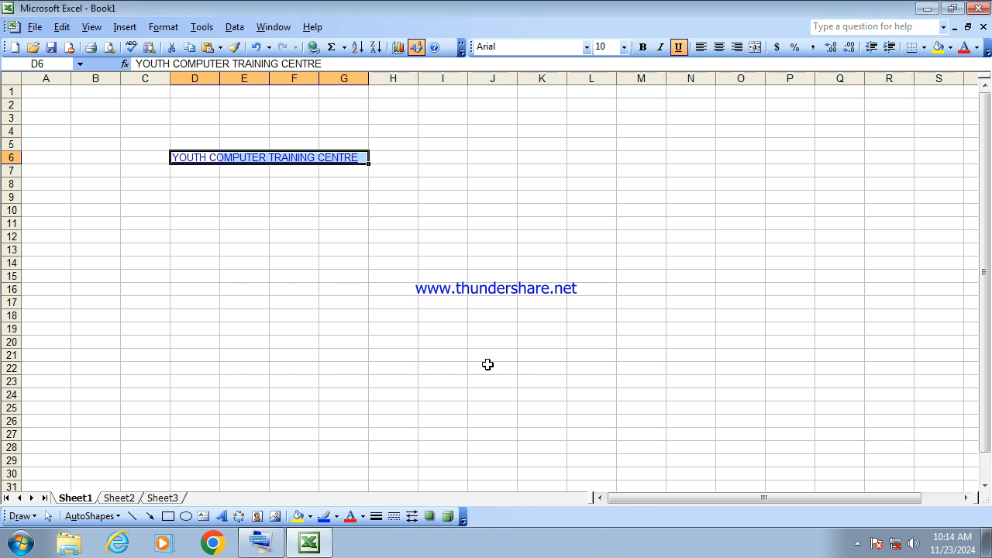
- Deselect the heading on Sheet1 and follow its hyperlink to the student table on Sheet2
left_click(474, 274)
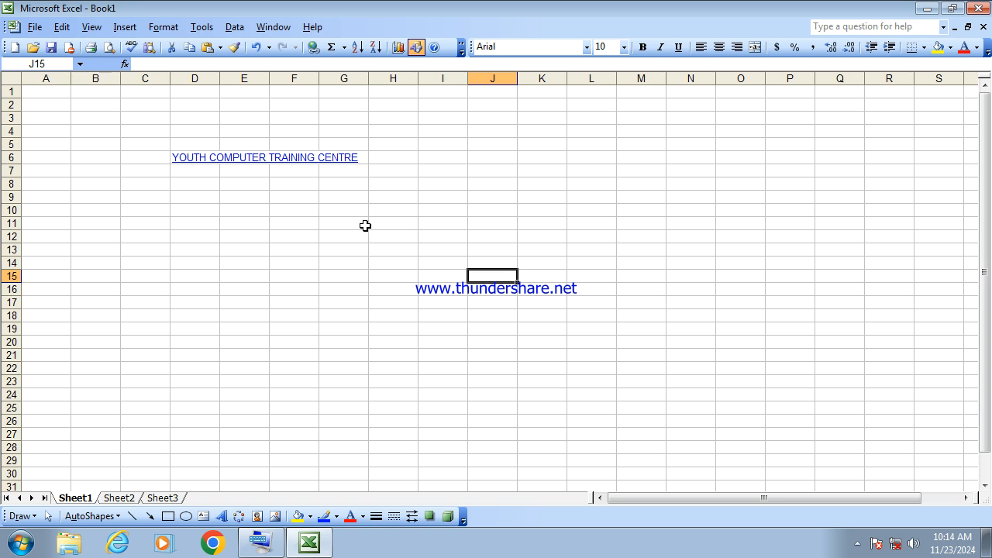
mouse_move(291, 166)
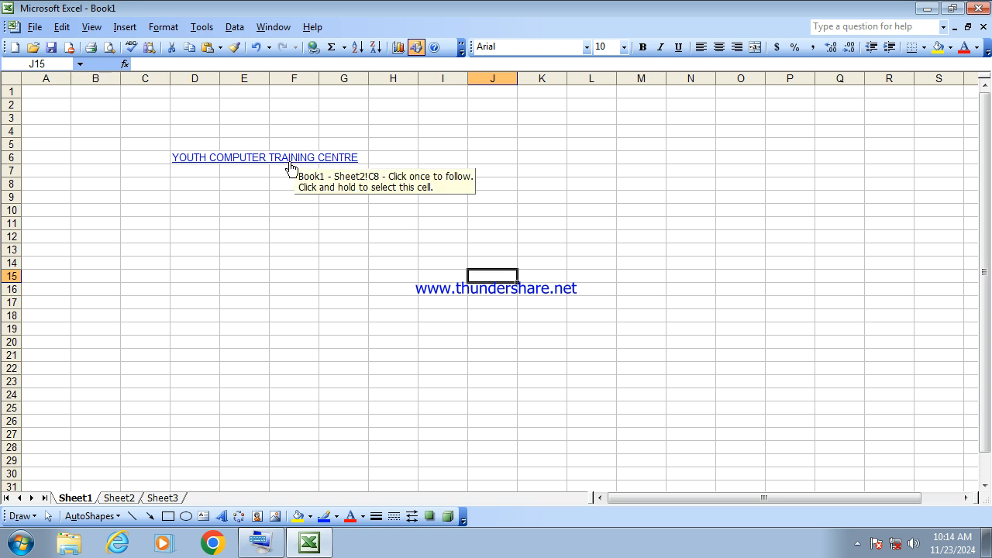
left_click(287, 159)
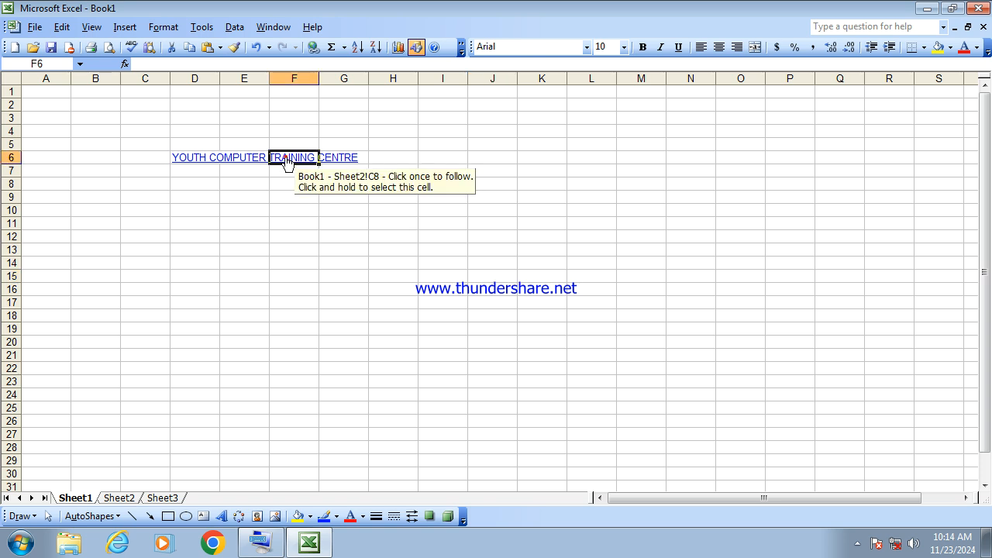
left_click(287, 160)
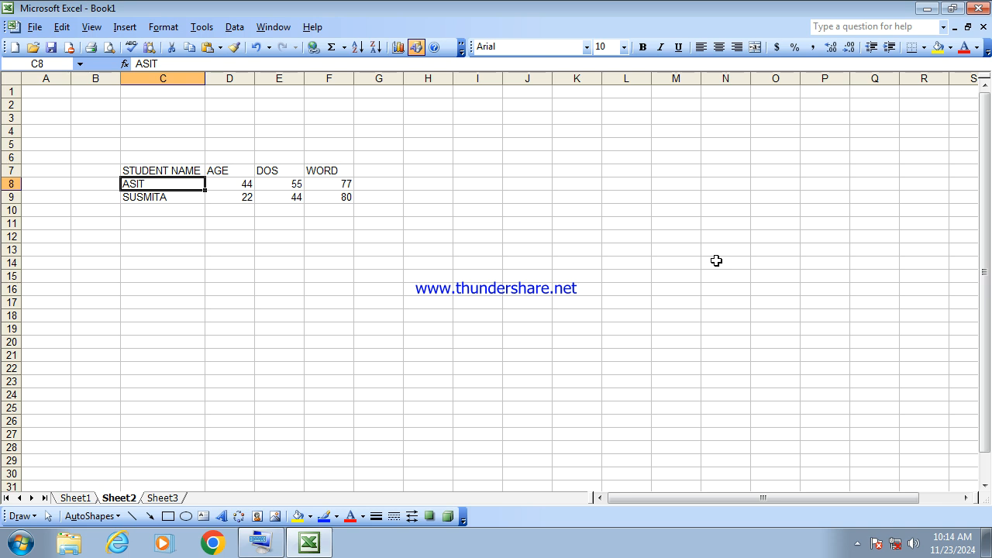
- Close Excel without saving the changes to Book1
left_click(977, 9)
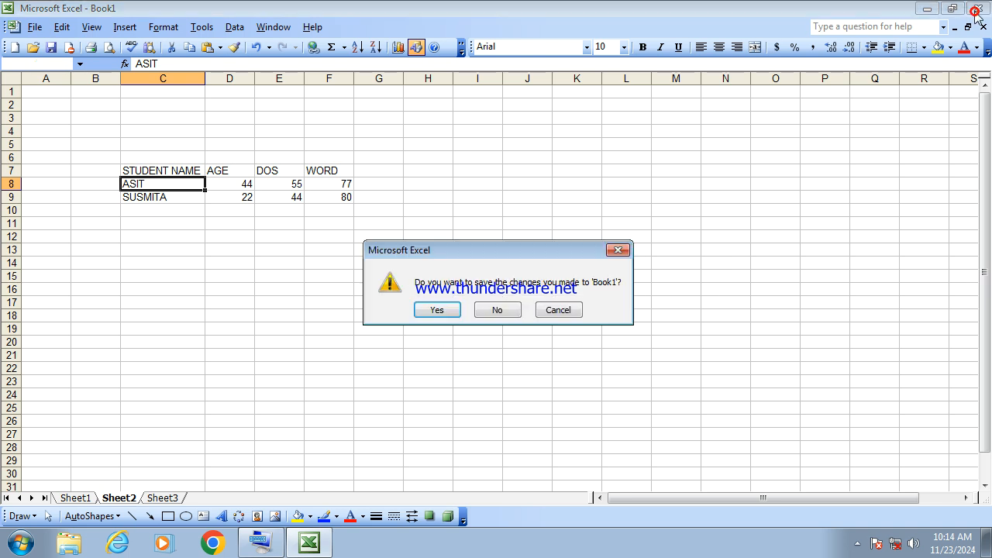
left_click(512, 310)
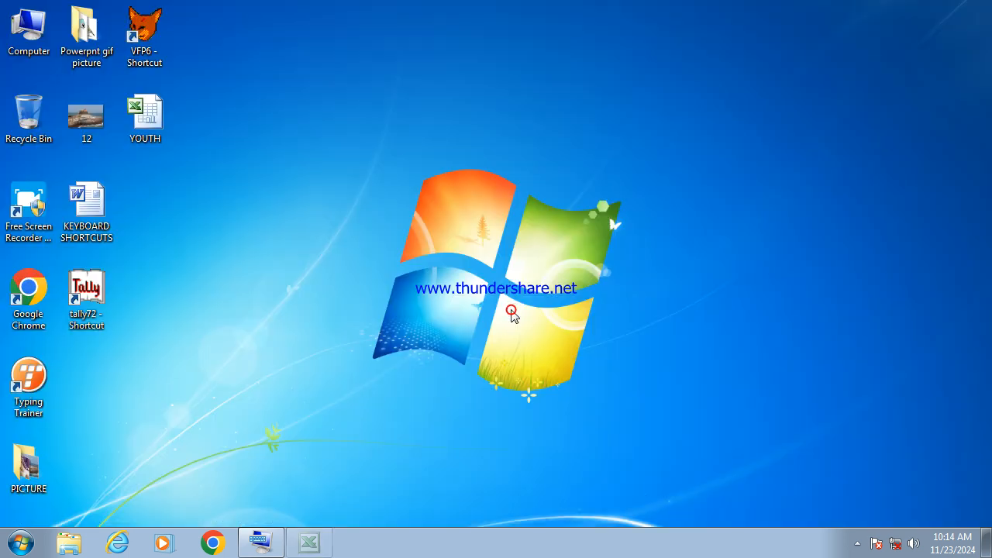
left_click(857, 544)
right_click(869, 475)
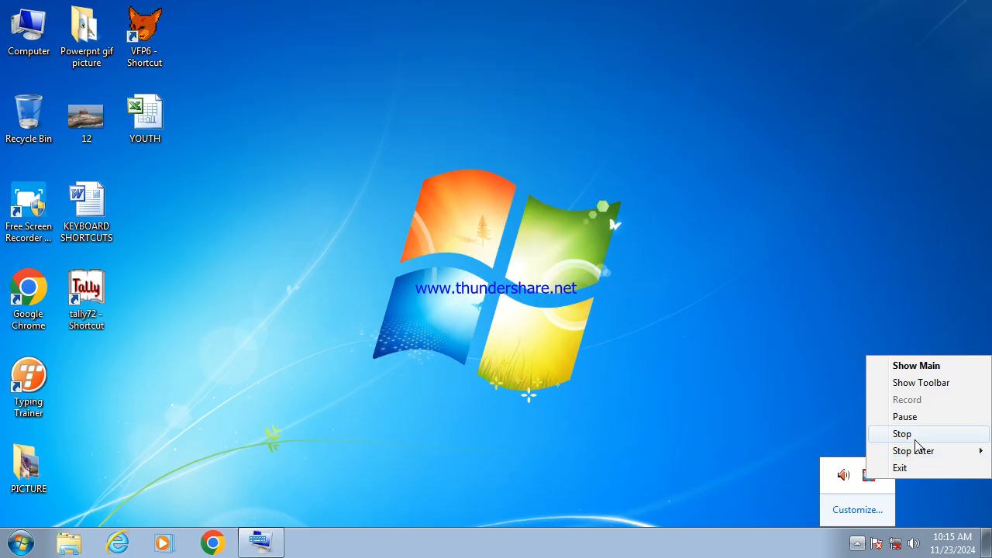